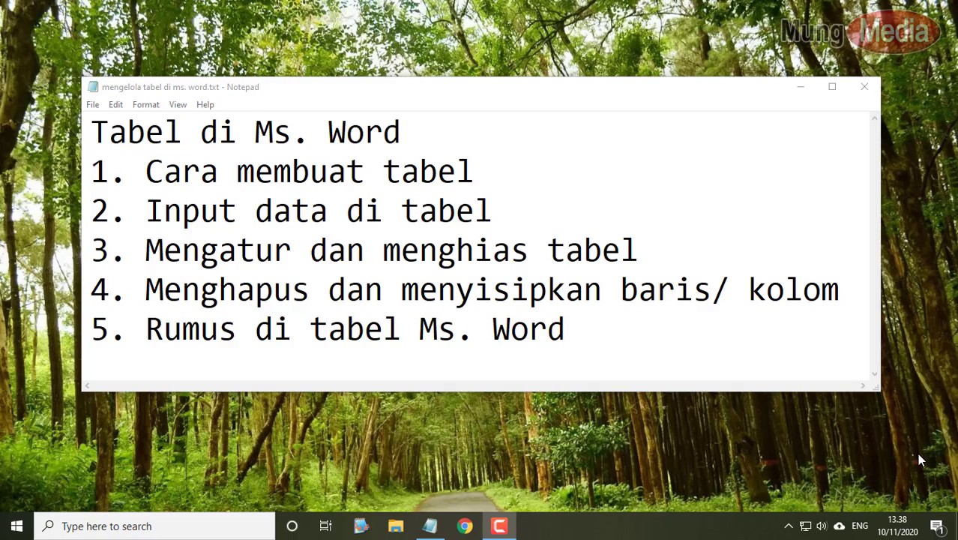
# - Find Word 2013 by searching 'wor' from the Start menu and open a blank document
pyautogui.press('super')
pyautogui.write('wor')
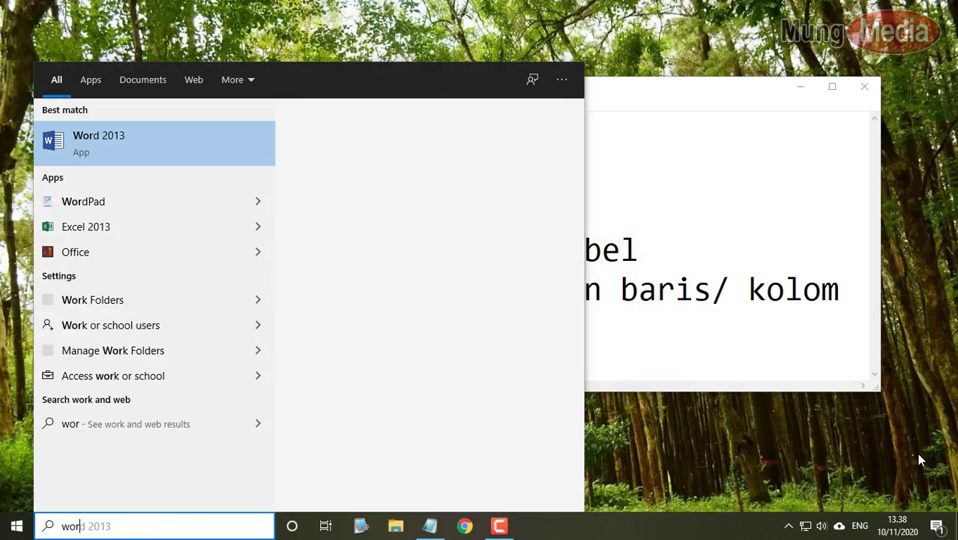
pyautogui.press('Return')
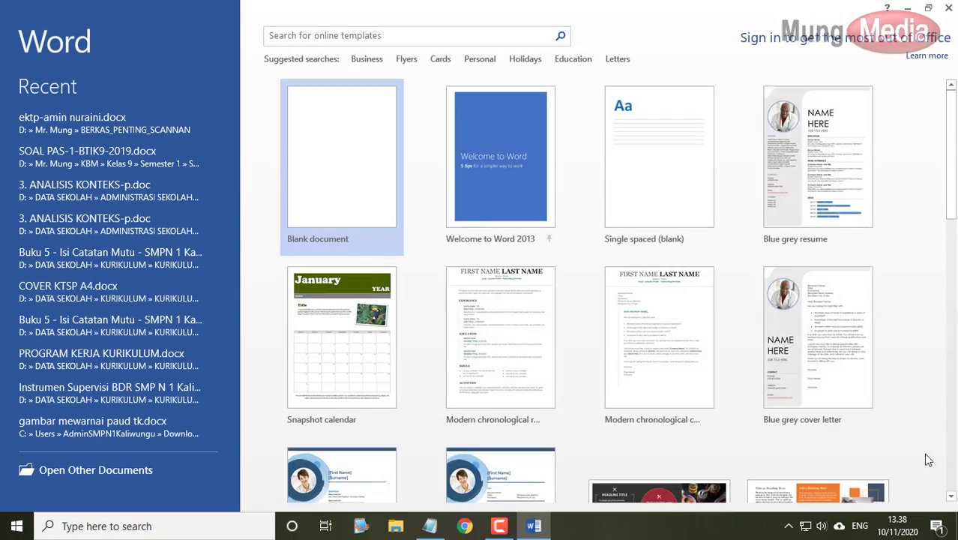
pyautogui.click(348, 147)
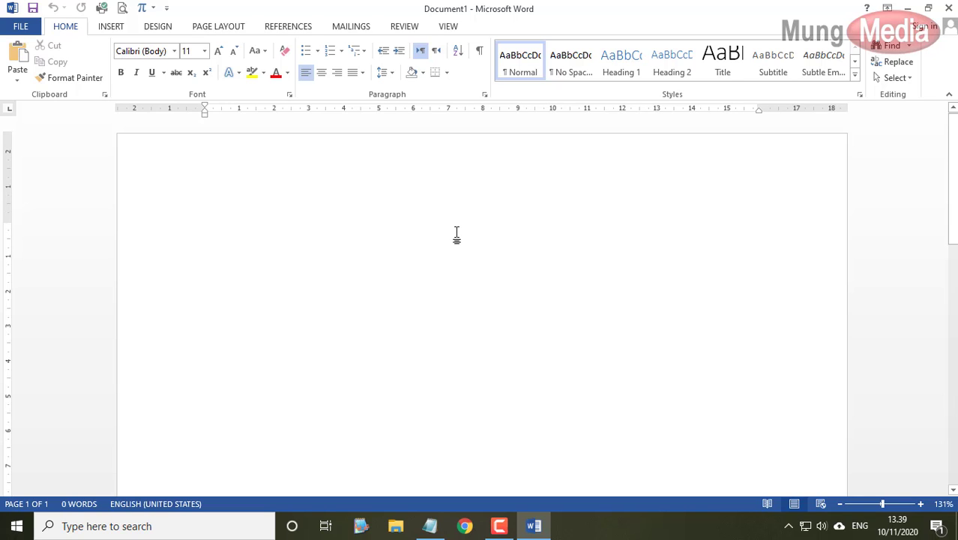
# - Type the heading lines DAFTAR NILAI SISWA, SMP N 1 KALIWUNGU and KABUPATEN SEMARANG
pyautogui.write('DAFT')
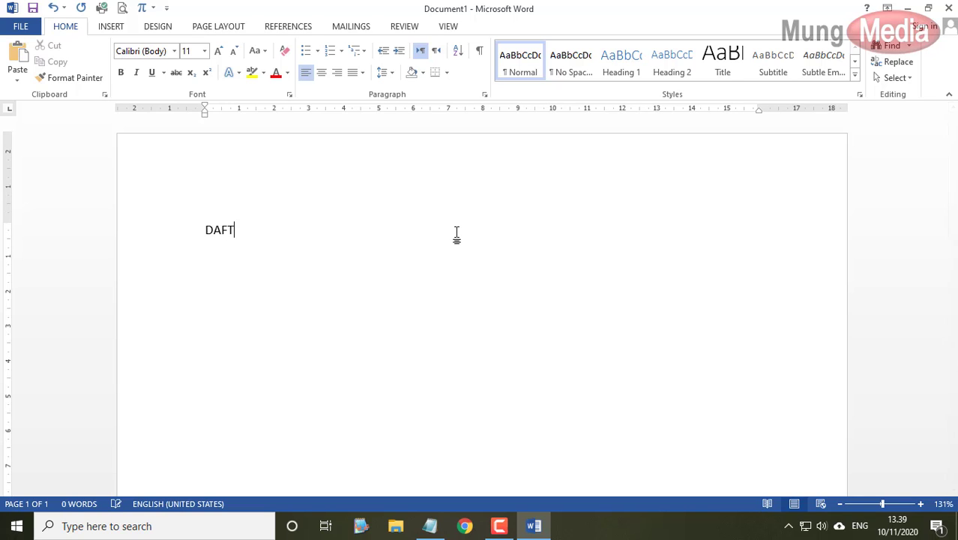
pyautogui.write('AR NILAI SISWA')
pyautogui.press('Return')
pyautogui.write('SMPN')
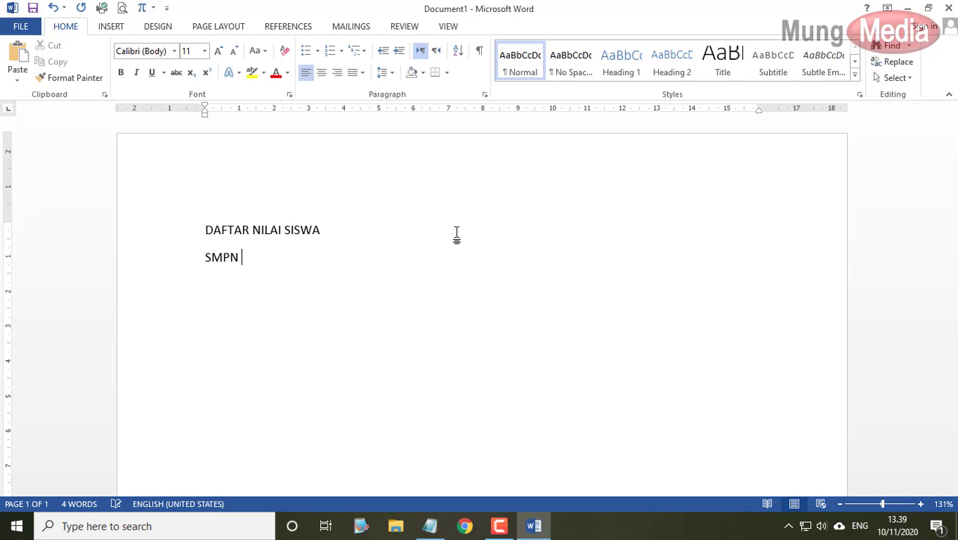
pyautogui.press('BackSpace')
pyautogui.write('N 1 KALIWUNGU')
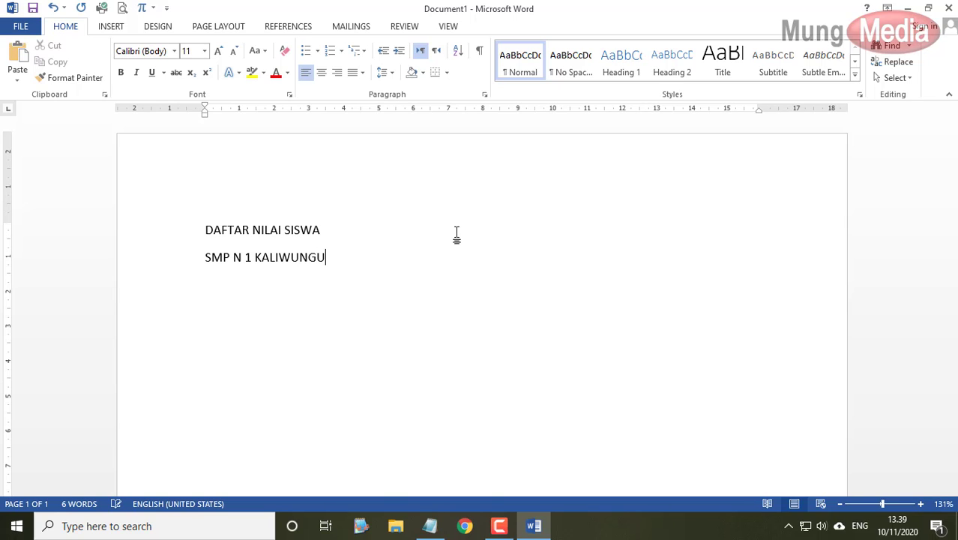
pyautogui.press('Return')
pyautogui.write('KABUPATEN')
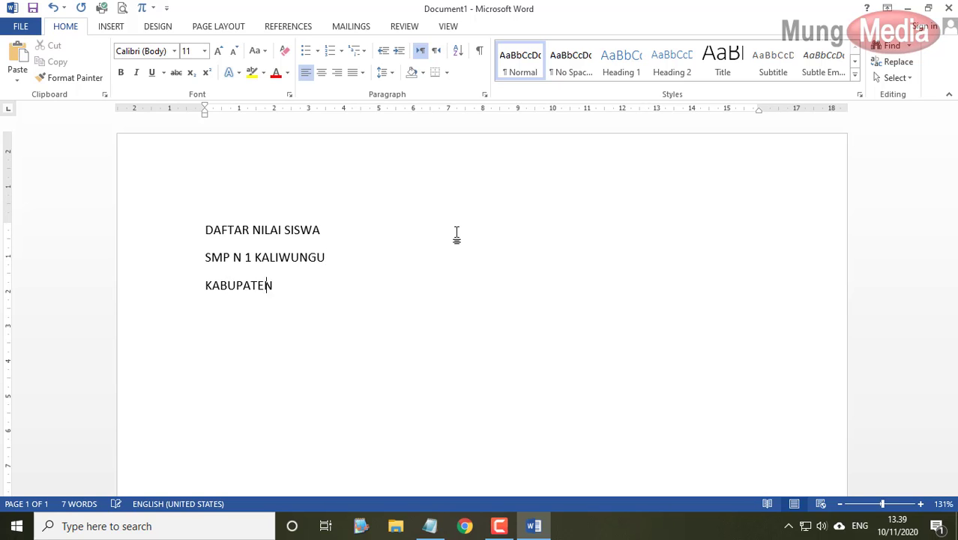
pyautogui.write(' SEMARANG')
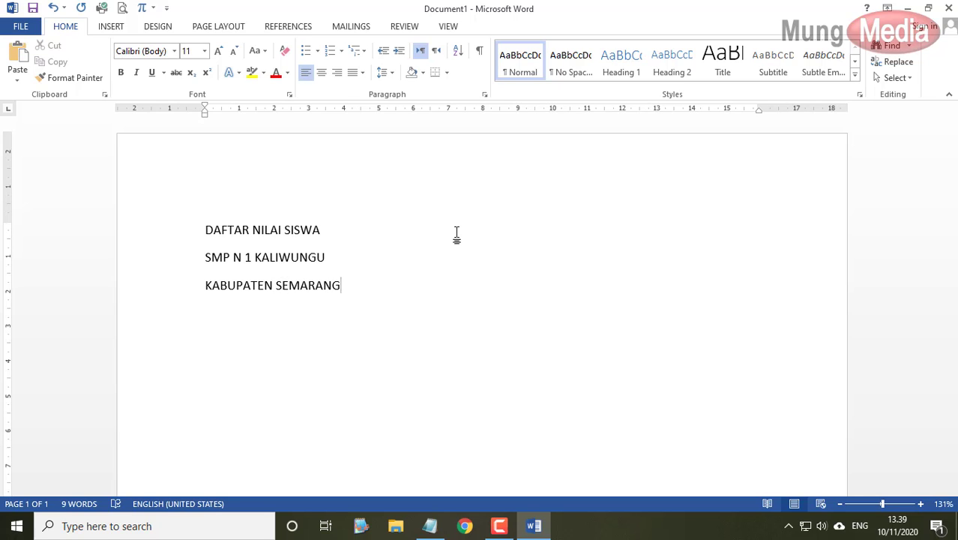
# - Join KABUPATEN SEMARANG onto the school line and add the year line 'TAHUN 2010/2021'
pyautogui.click(391, 255)
pyautogui.press('Delete')
pyautogui.press('End')
pyautogui.press('Return')
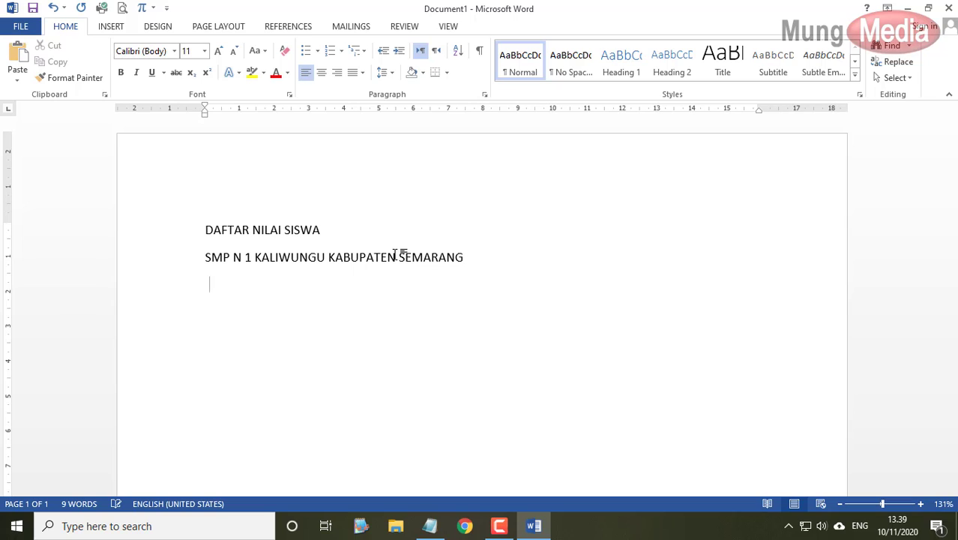
pyautogui.write('TAHUN 20')
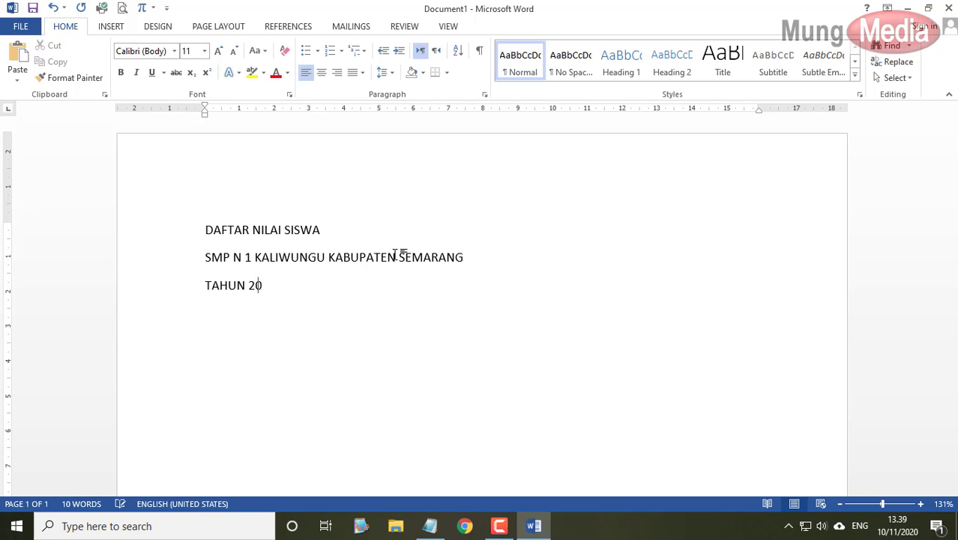
pyautogui.write('10/2021')
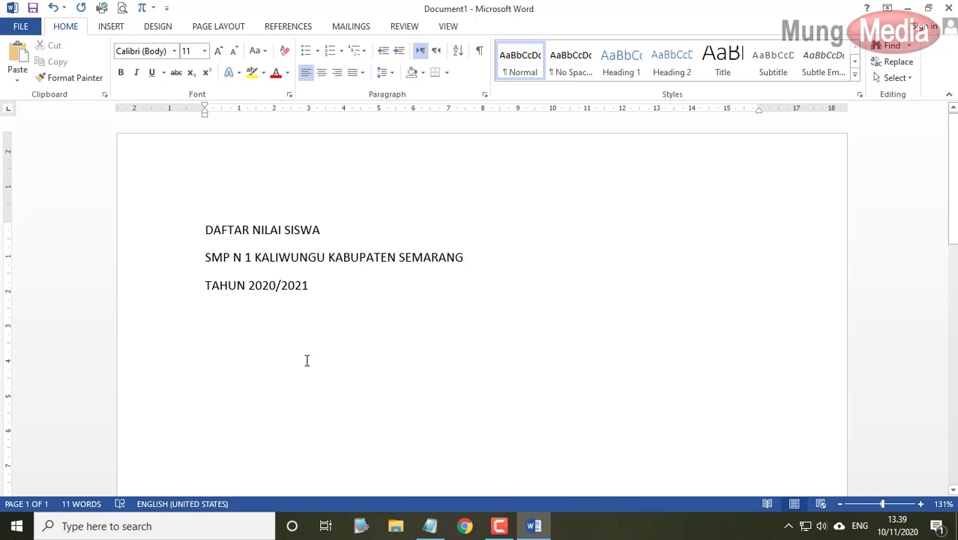
pyautogui.click(122, 27)
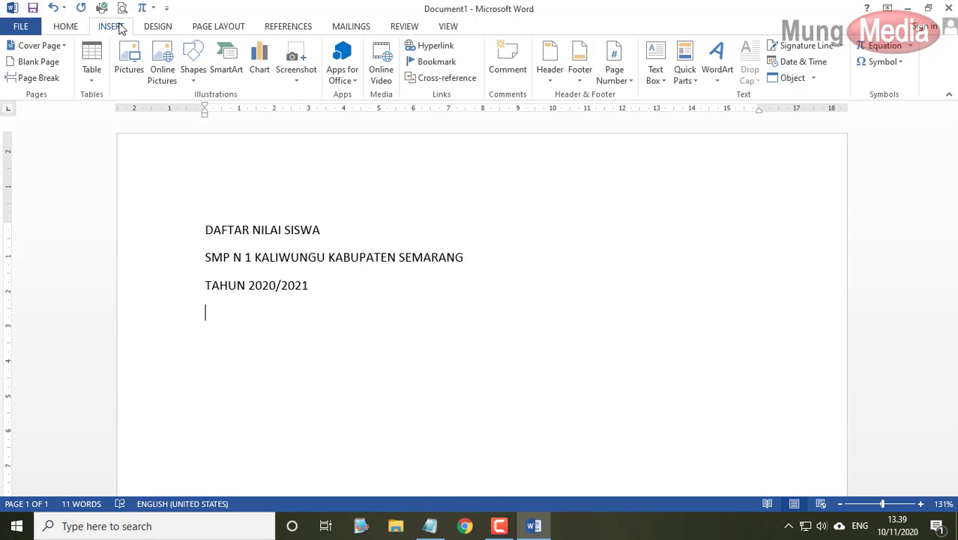
# - Insert an empty 6-column by 4-row table from the Table grid
pyautogui.click(93, 75)
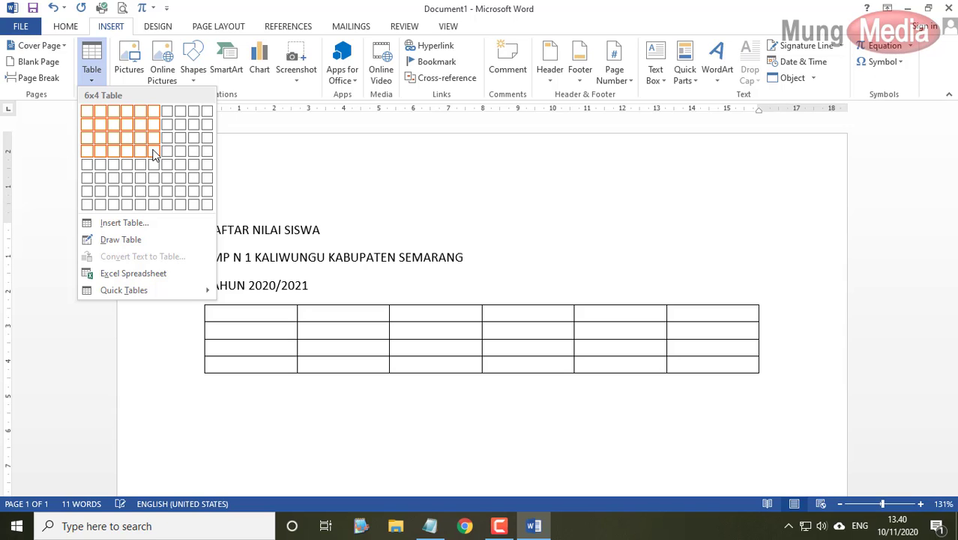
pyautogui.click(154, 154)
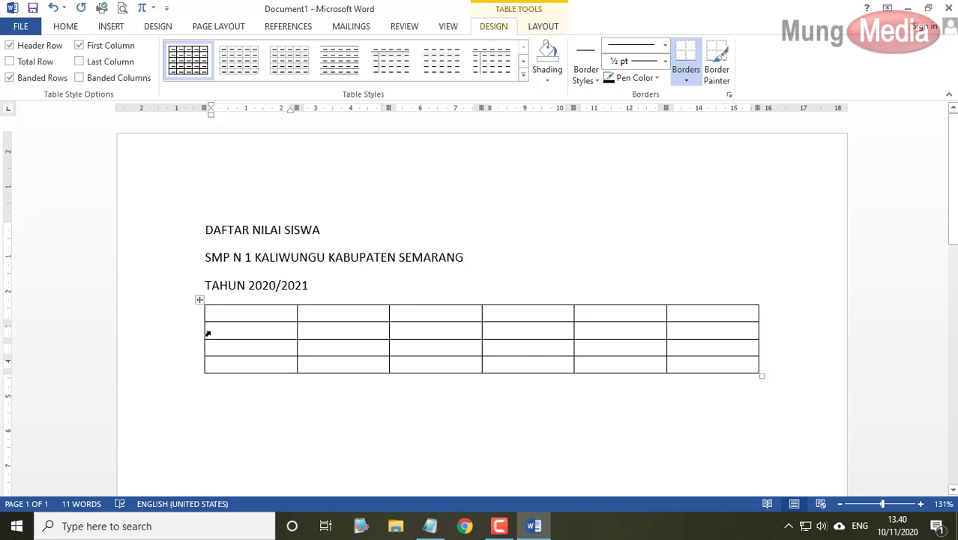
# - Make the heading lines centered, bold, 12 pt, with 0 pt spacing after
pyautogui.click(79, 27)
pyautogui.moveTo(168, 231); pyautogui.dragTo(170, 288)
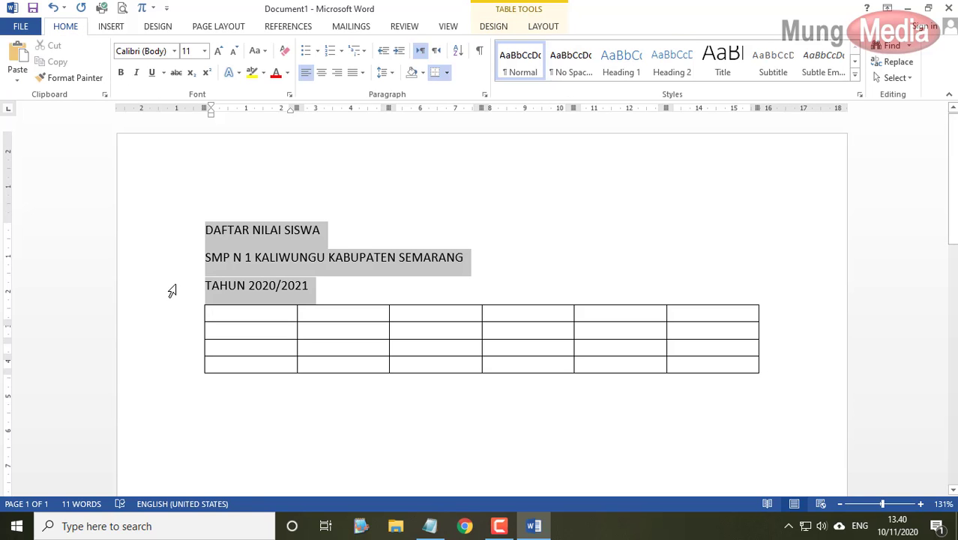
pyautogui.click(321, 72)
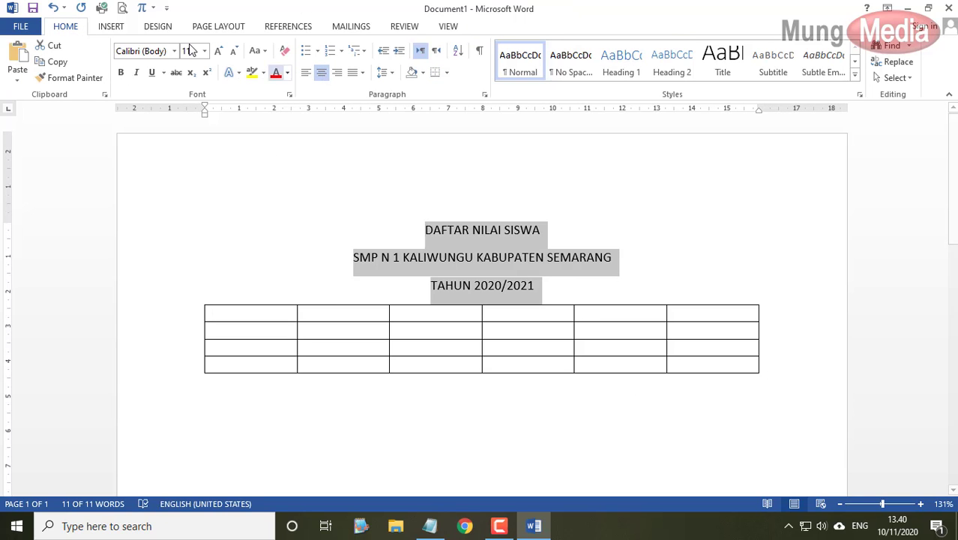
pyautogui.click(218, 50)
pyautogui.click(121, 72)
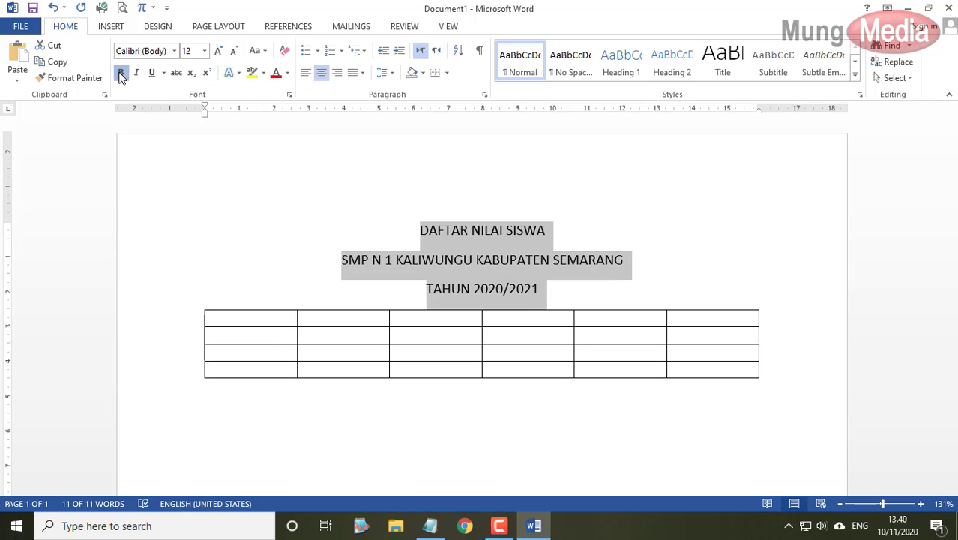
pyautogui.click(218, 26)
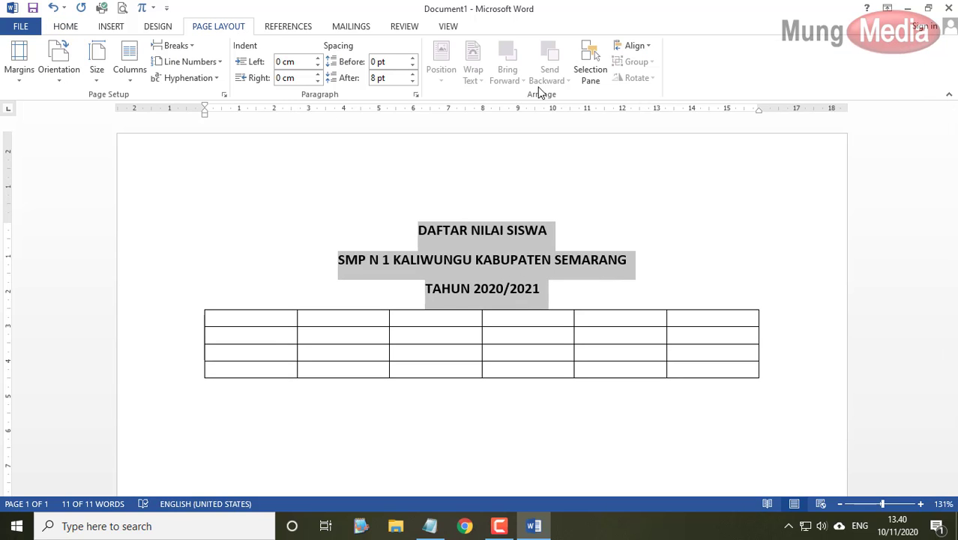
pyautogui.click(412, 81)
pyautogui.click(412, 81)
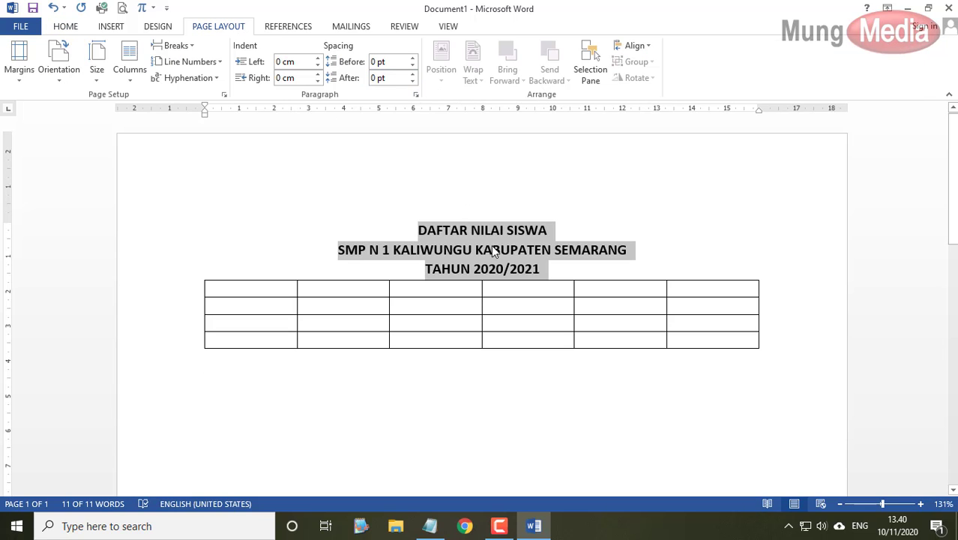
pyautogui.click(369, 267)
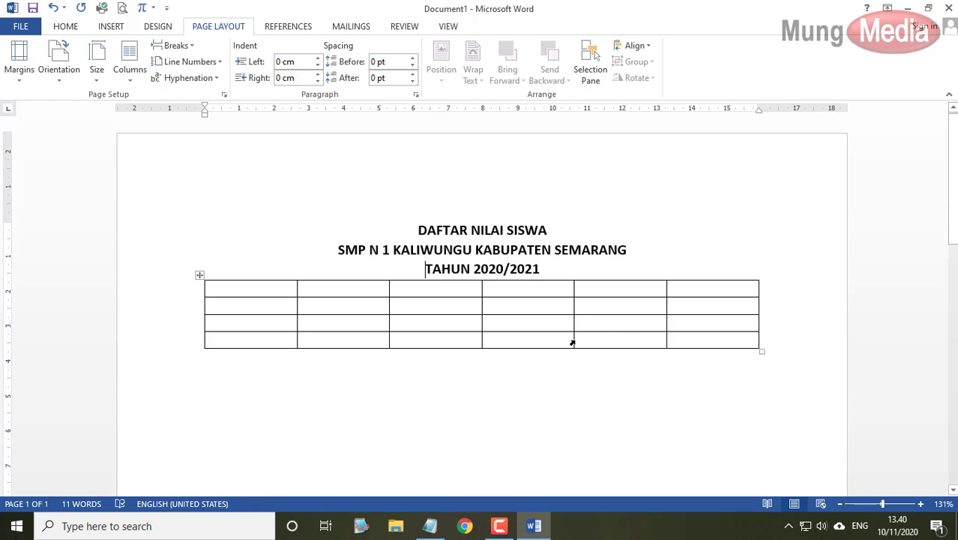
# - Check the Notepad topic list, hide it, and put the caret below the table
pyautogui.click(440, 529)
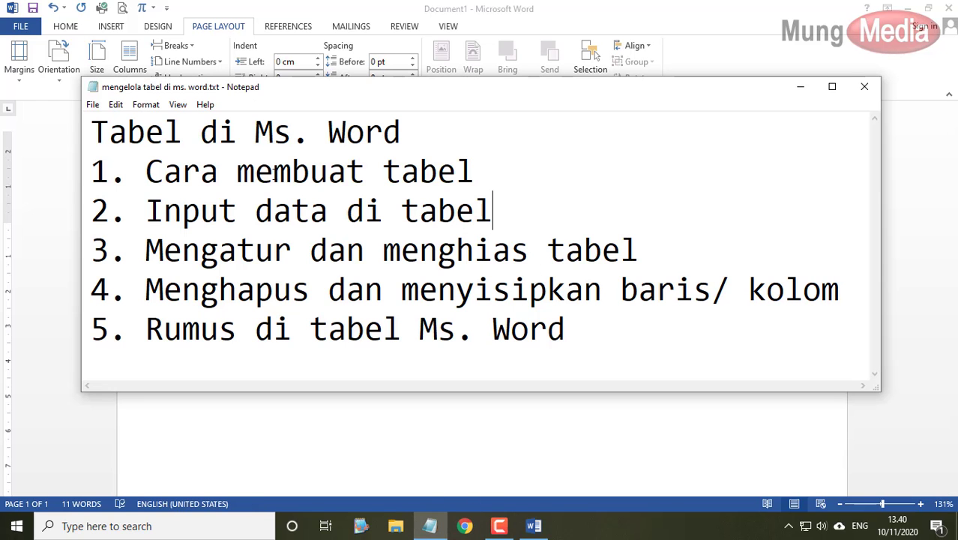
pyautogui.click(800, 87)
pyautogui.click(425, 402)
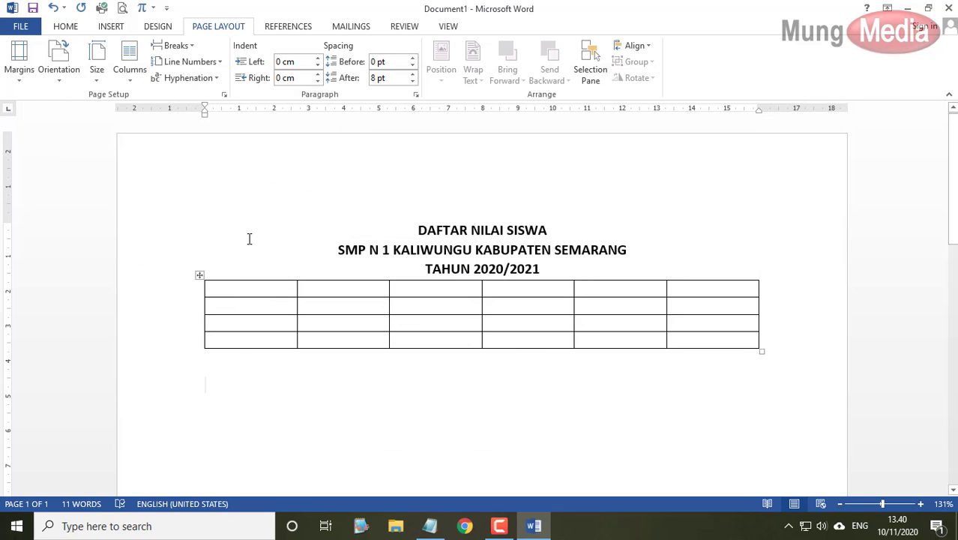
pyautogui.click(255, 290)
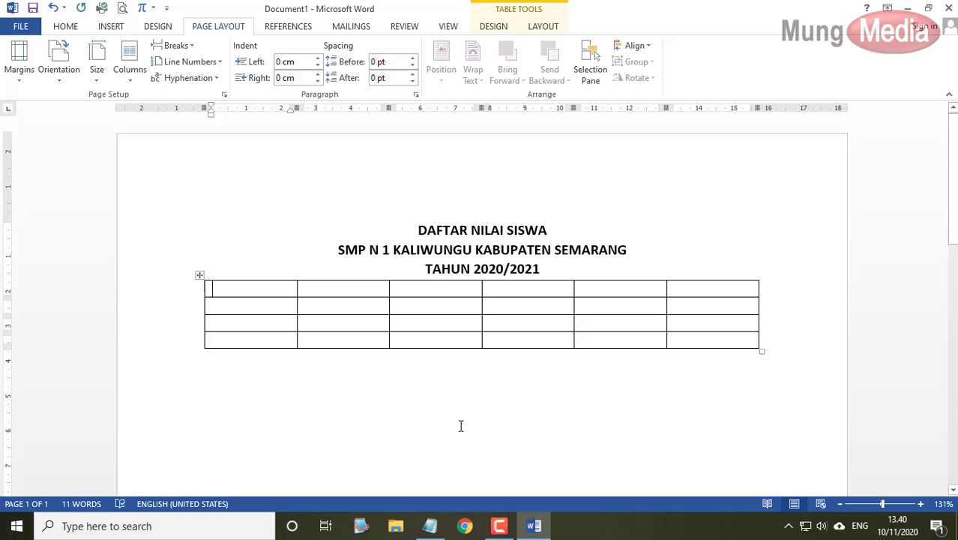
pyautogui.click(268, 275)
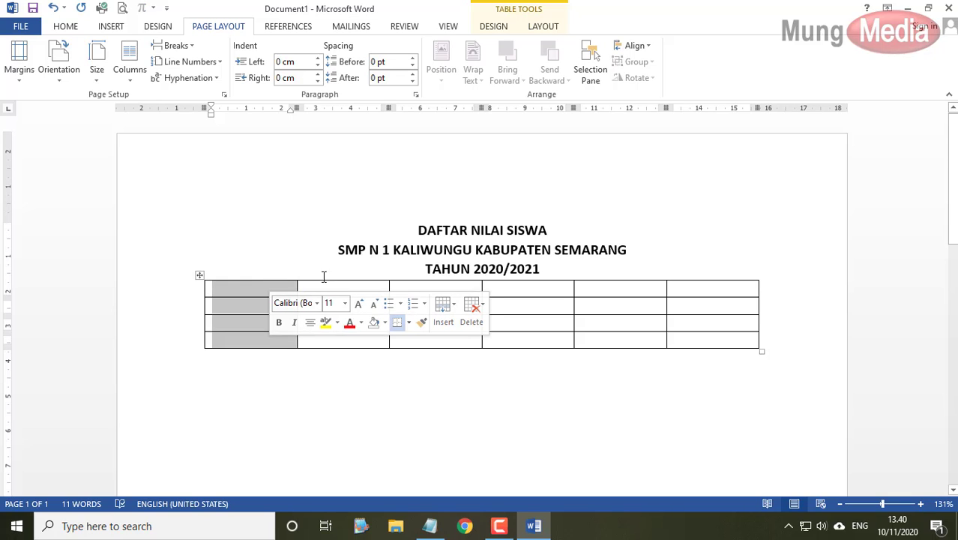
pyautogui.click(267, 288)
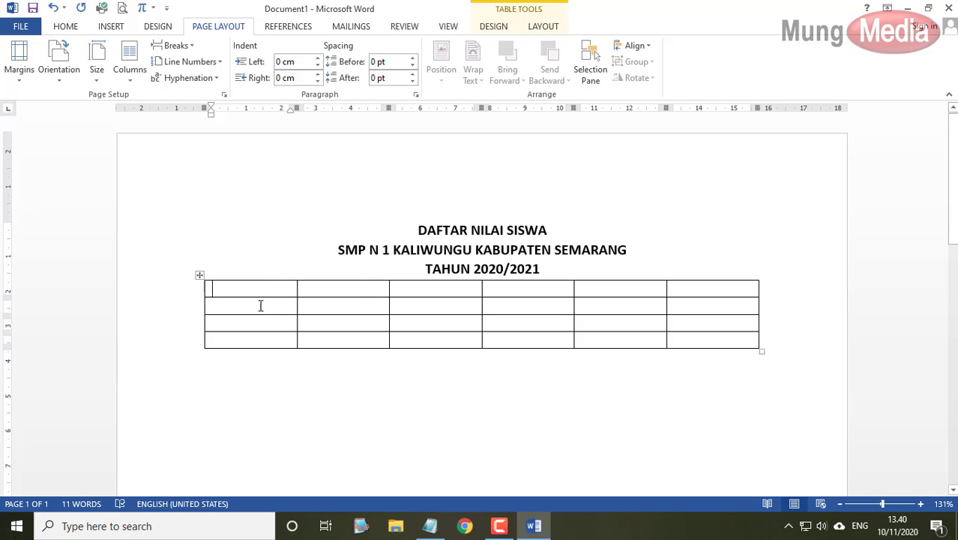
pyautogui.click(174, 293)
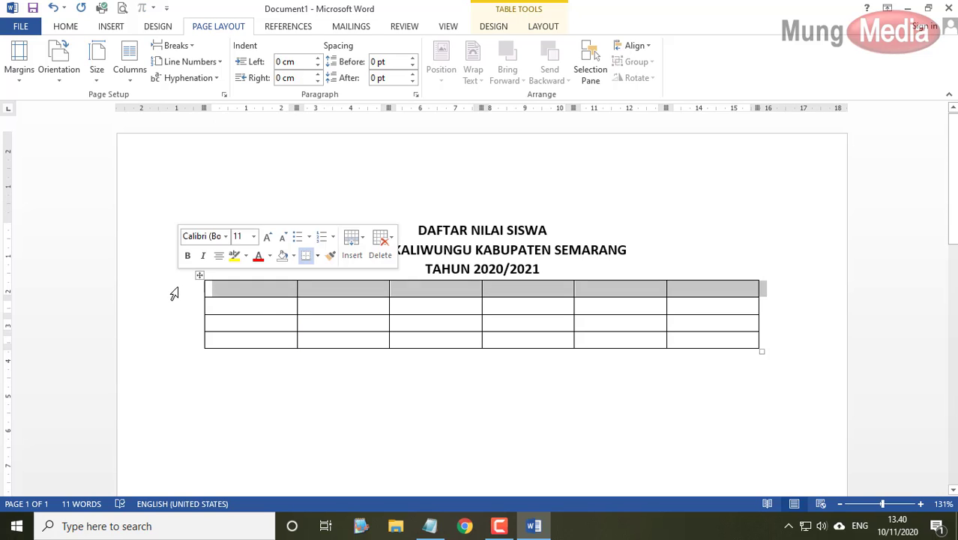
pyautogui.click(170, 305)
pyautogui.click(169, 323)
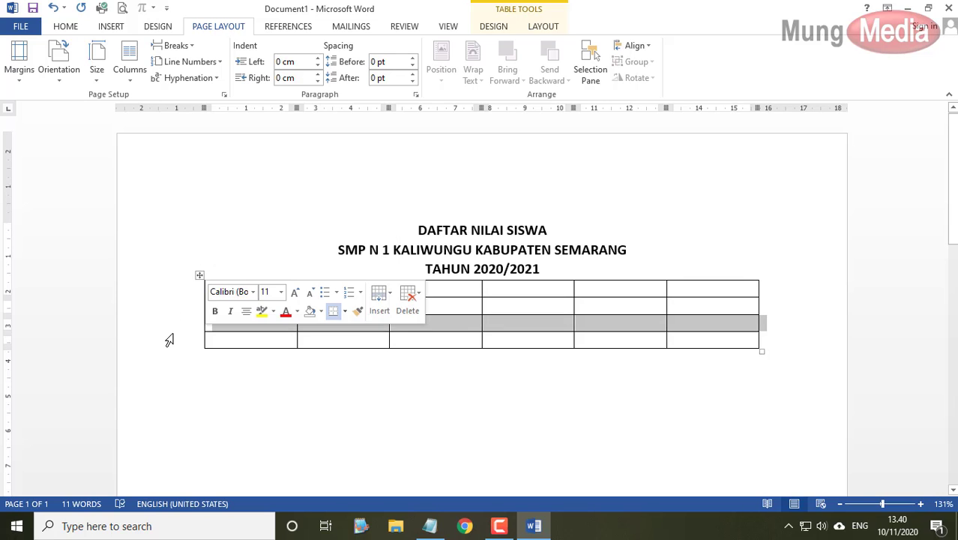
pyautogui.click(168, 339)
pyautogui.click(256, 266)
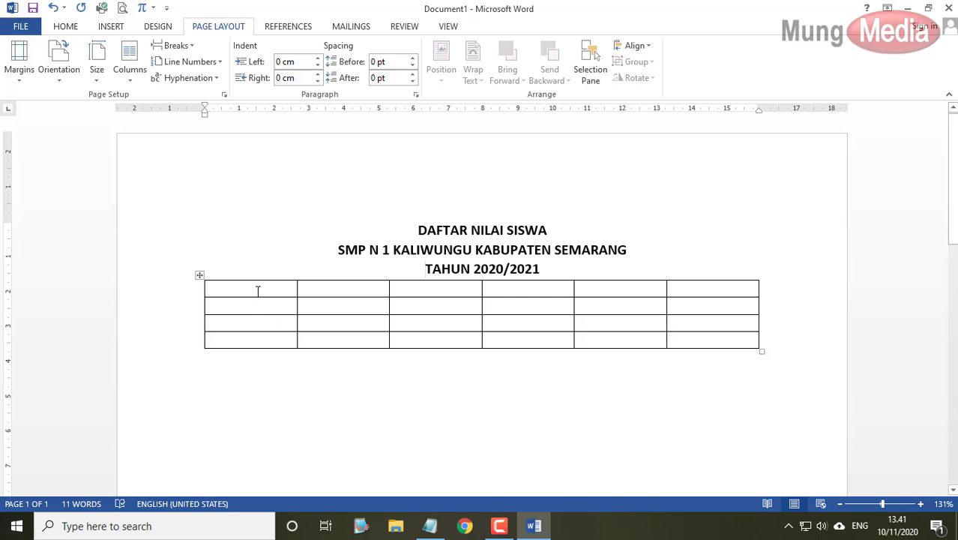
# - Enter the header cells NO, NAMA, NILAI, UH, UTS, UAS and JUMLAH
pyautogui.click(256, 288)
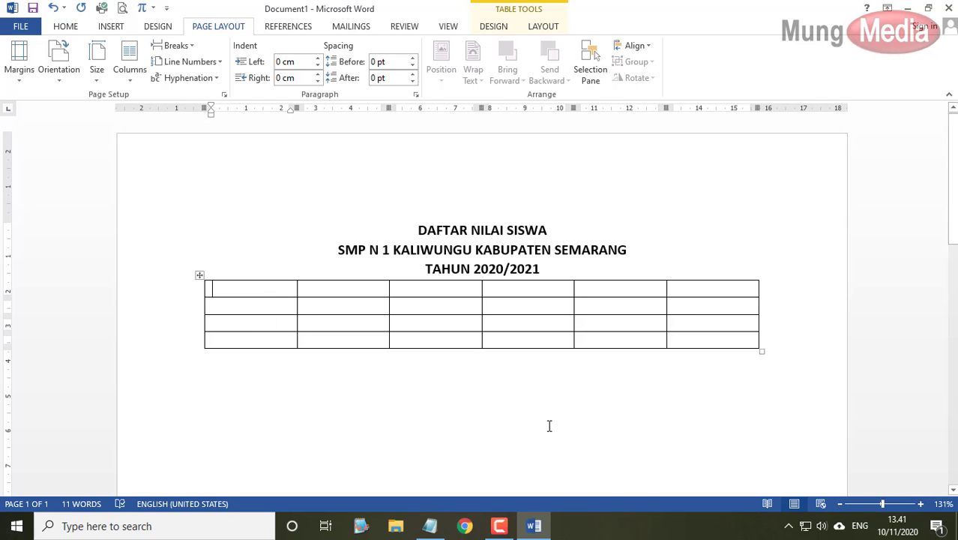
pyautogui.write('NO')
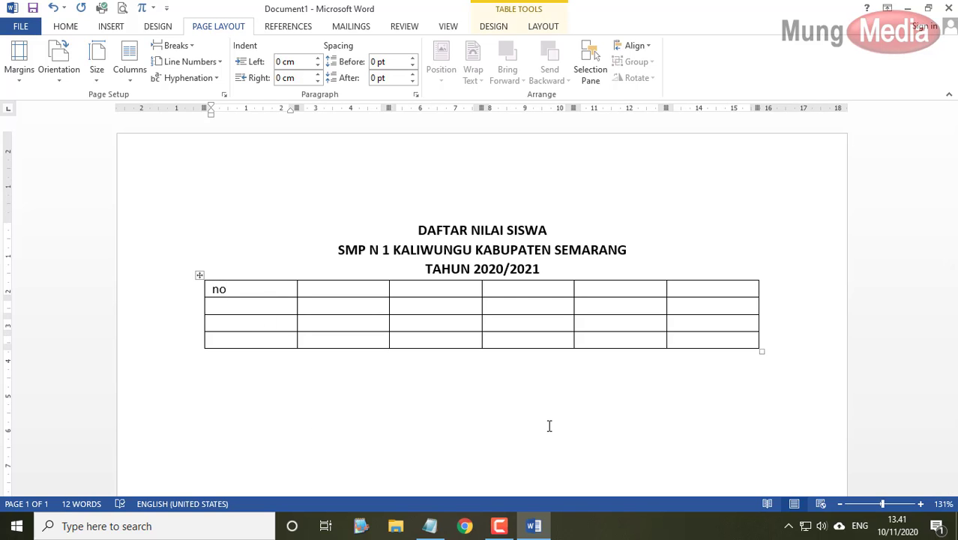
pyautogui.press('BackSpace')
pyautogui.press('BackSpace')
pyautogui.write('NO')
pyautogui.hotkey('ctrl', 'z')
pyautogui.write('NAMA')
pyautogui.press('Tab')
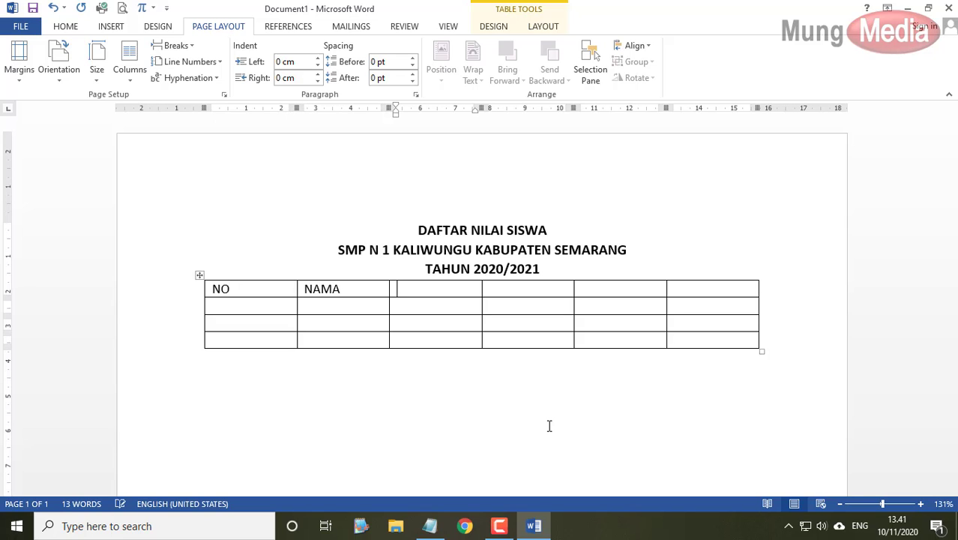
pyautogui.write('NILA')
pyautogui.write('UH')
pyautogui.press('Tab')
pyautogui.write('U')
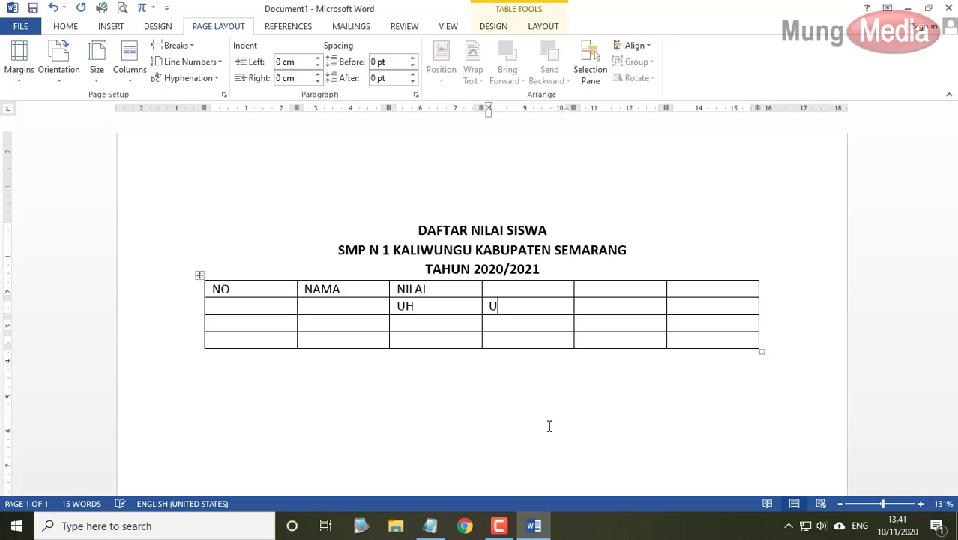
pyautogui.write('TS')
pyautogui.press('Tab')
pyautogui.write('UAS')
pyautogui.press('Tab')
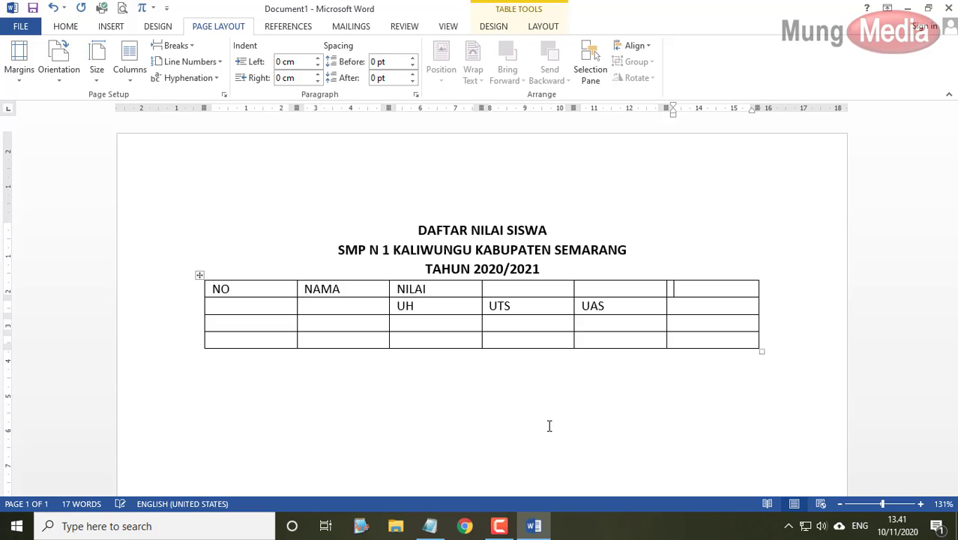
pyautogui.write('JUMLAH')
# - Enter the row numbers and the two students' names in the NO and NAMA cells
pyautogui.press('Down')
pyautogui.press('Down')
pyautogui.press('Left')
pyautogui.press('Left')
pyautogui.press('Left')
pyautogui.press('Left')
pyautogui.press('Left')
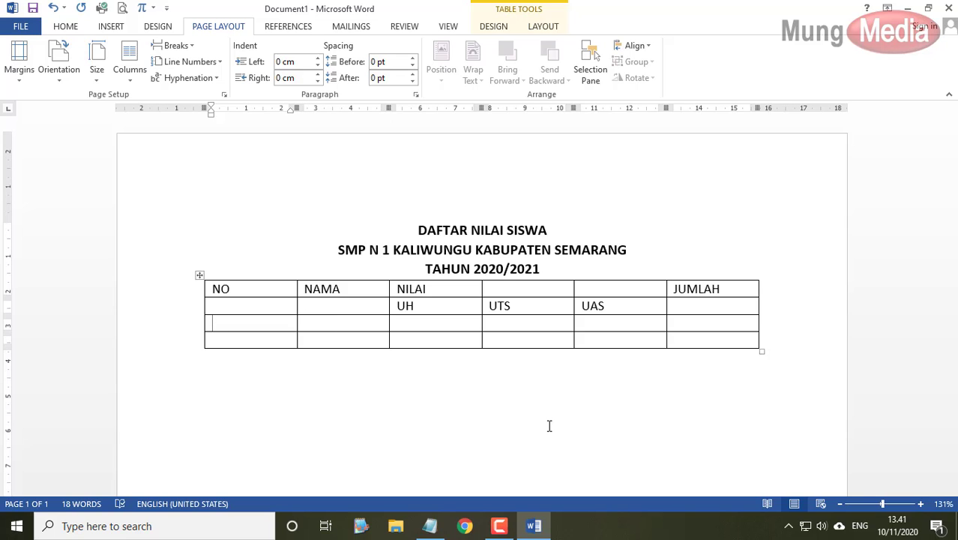
pyautogui.write('1')
pyautogui.write('2')
pyautogui.press('Tab')
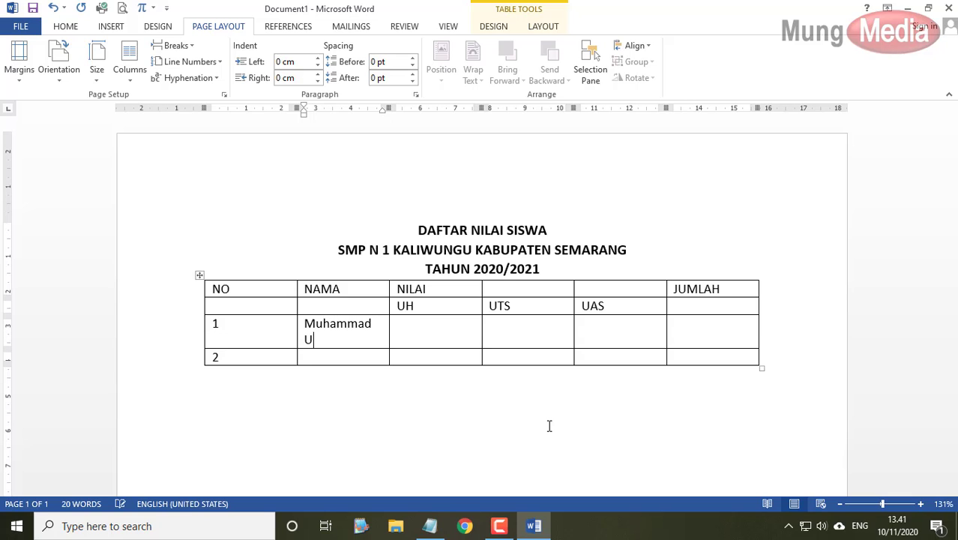
pyautogui.press('Down')
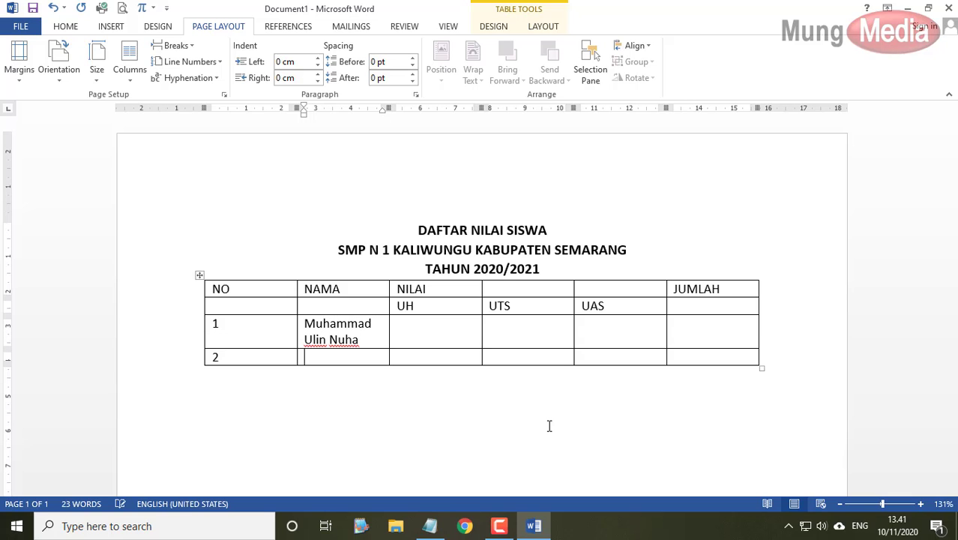
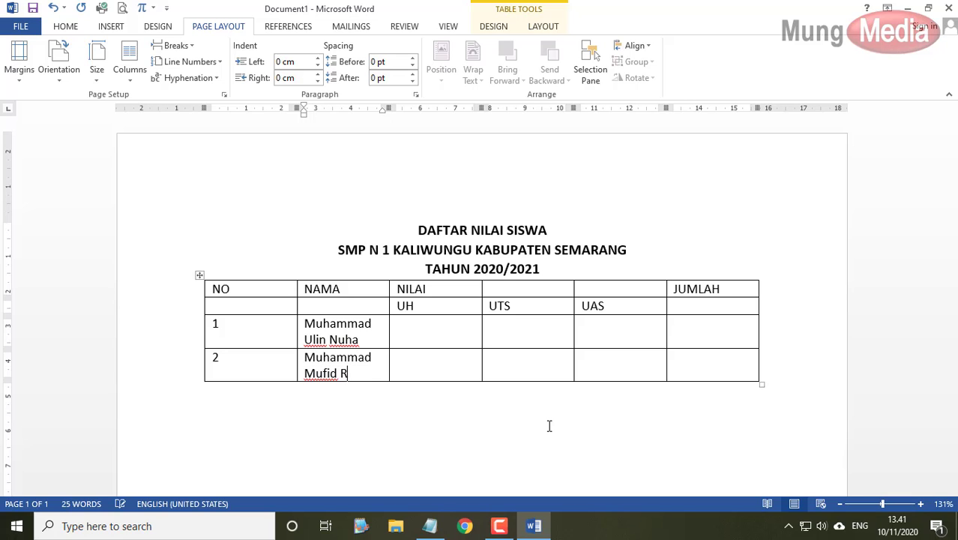
pyautogui.press('Tab')
pyautogui.press('Tab')
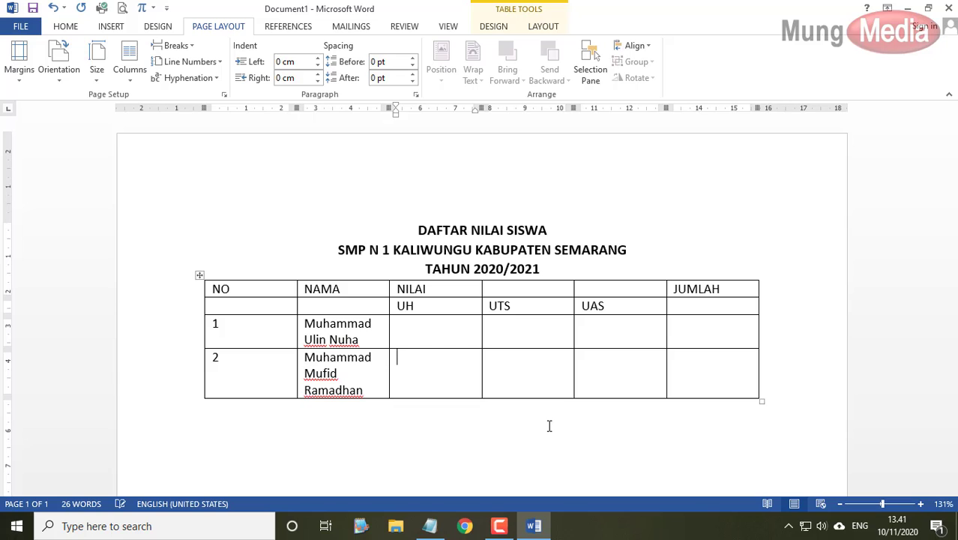
pyautogui.hotkey('shift', 'Tab')
# - Enter scores 90, 95, 89 for the first student and 90, 86, 95 for the second
pyautogui.write('90')
pyautogui.press('Tab')
pyautogui.write('95')
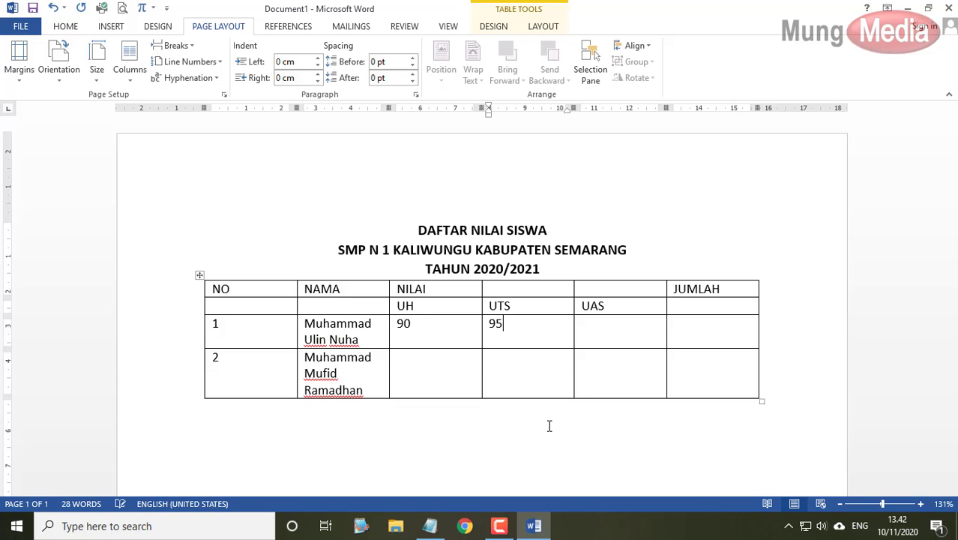
pyautogui.press('Tab')
pyautogui.write('89')
pyautogui.press('Down')
pyautogui.press('Left')
pyautogui.press('Left')
pyautogui.write('90')
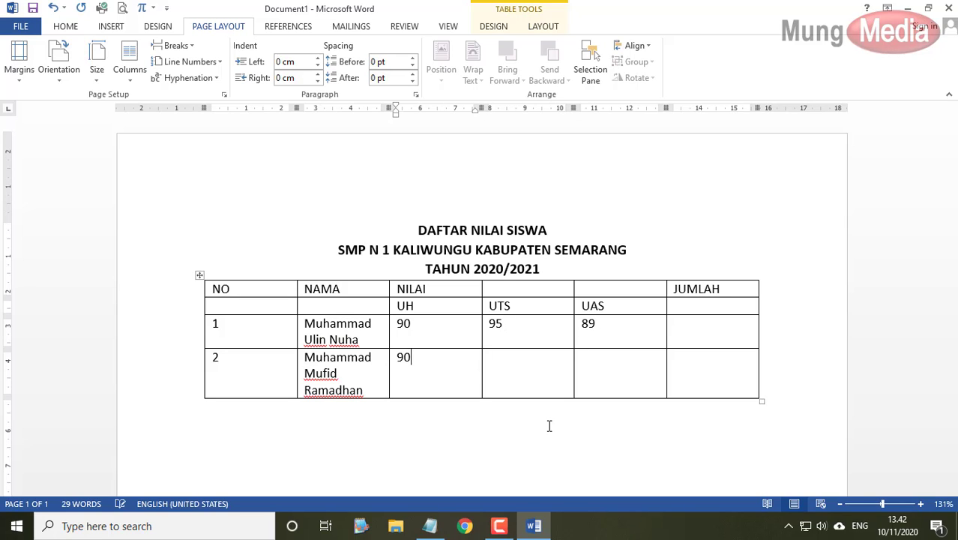
pyautogui.press('Tab')
pyautogui.write('86')
pyautogui.press('Tab')
pyautogui.write('95')
pyautogui.click(548, 426)
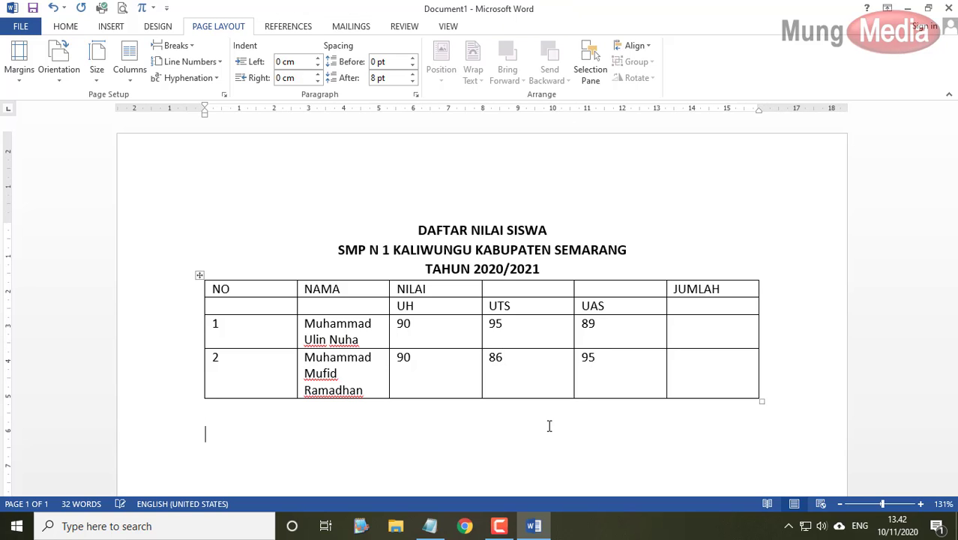
pyautogui.click(695, 370)
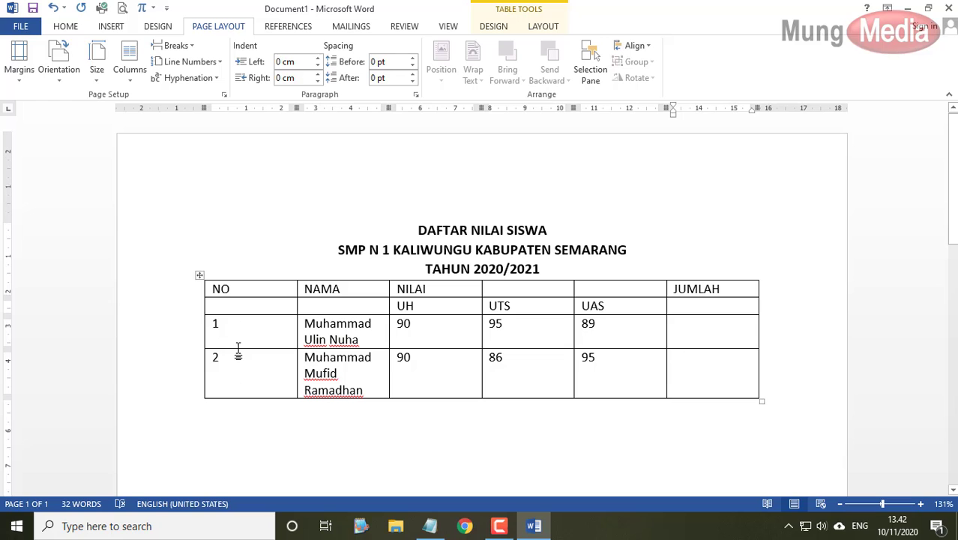
pyautogui.click(430, 525)
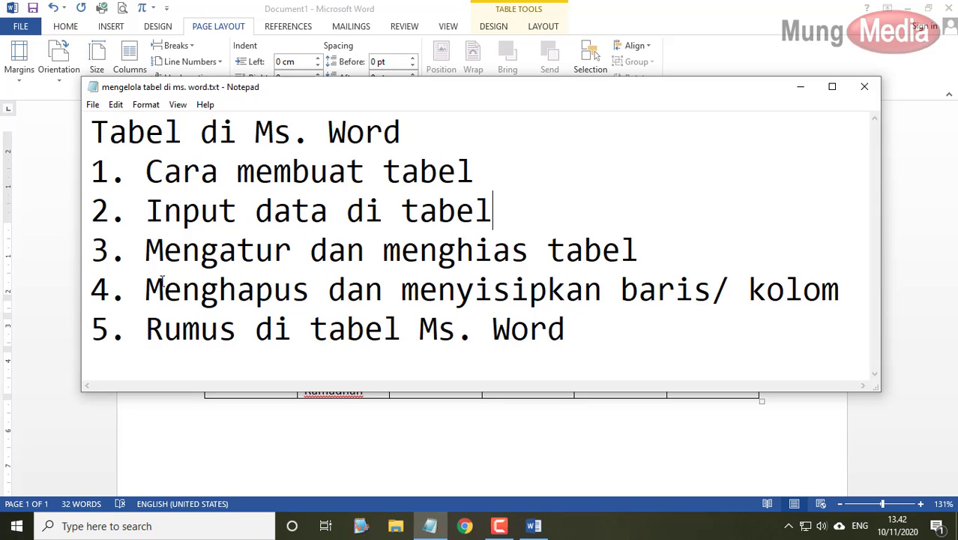
pyautogui.moveTo(96, 294); pyautogui.dragTo(845, 293)
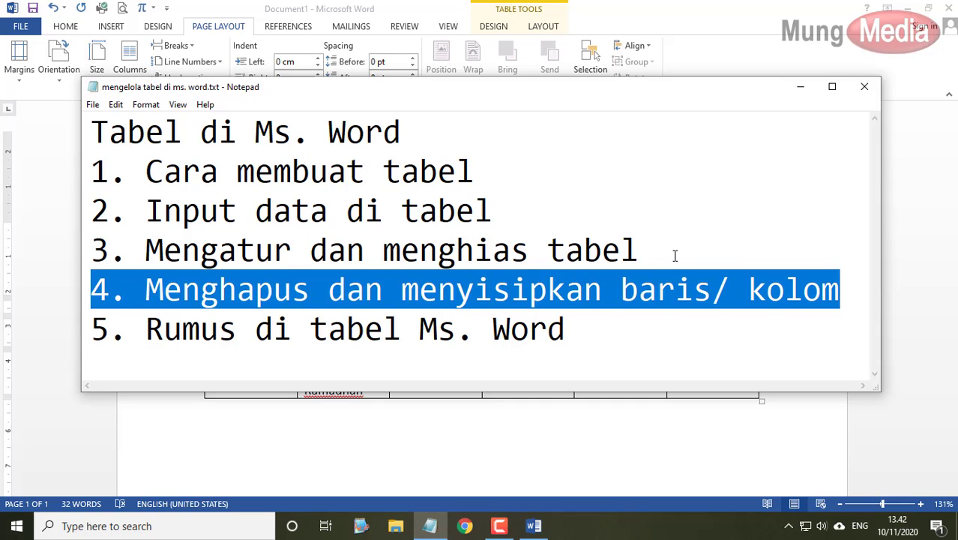
pyautogui.moveTo(674, 255); pyautogui.dragTo(76, 253)
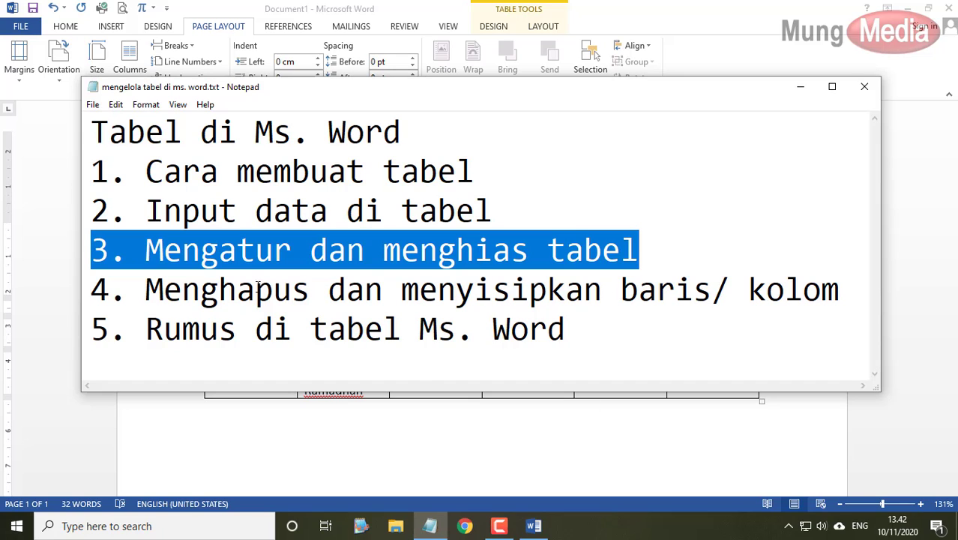
pyautogui.hotkey('alt', 'Tab')
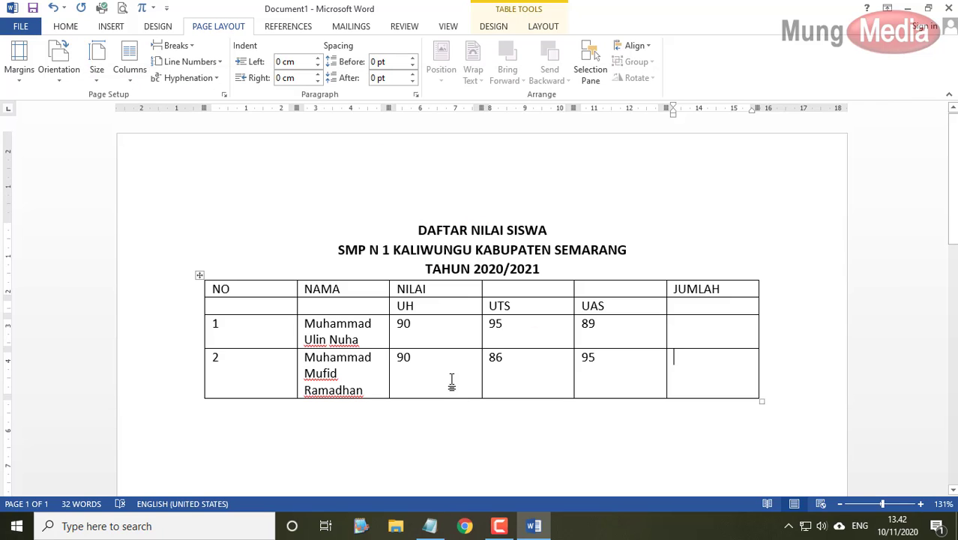
# - Try several ways of adding a row below the second student, undoing each one
pyautogui.click(451, 382)
pyautogui.click(691, 363)
pyautogui.press('Tab')
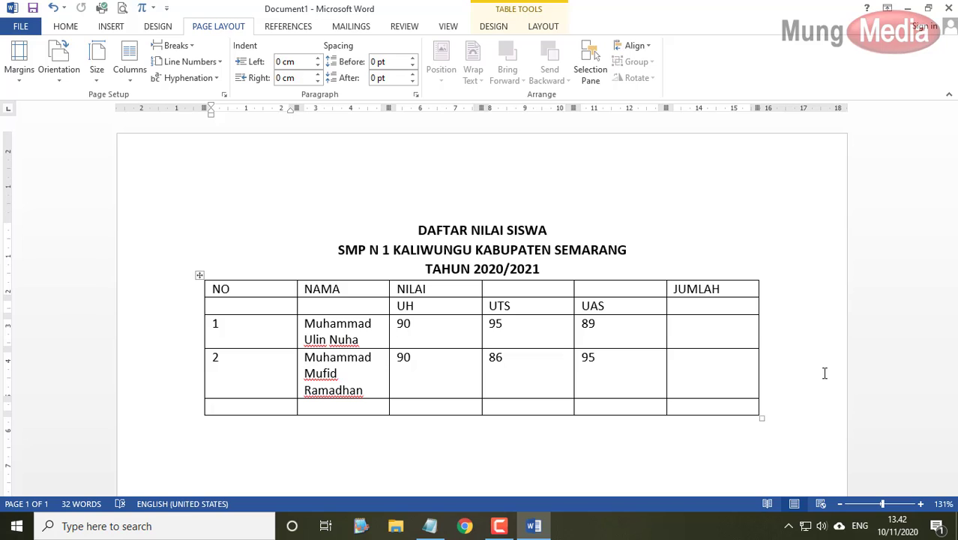
pyautogui.hotkey('ctrl', 'z')
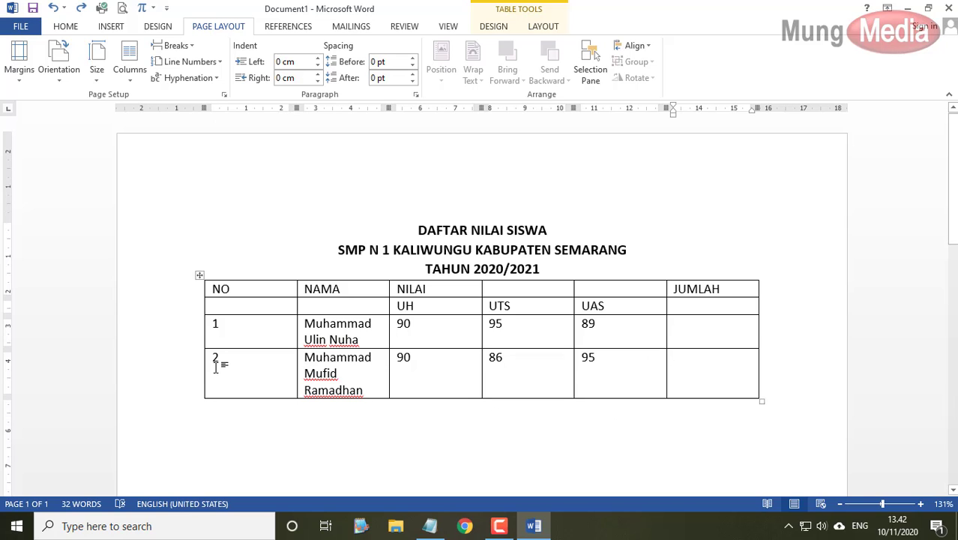
pyautogui.click(214, 391)
pyautogui.moveTo(199, 400)
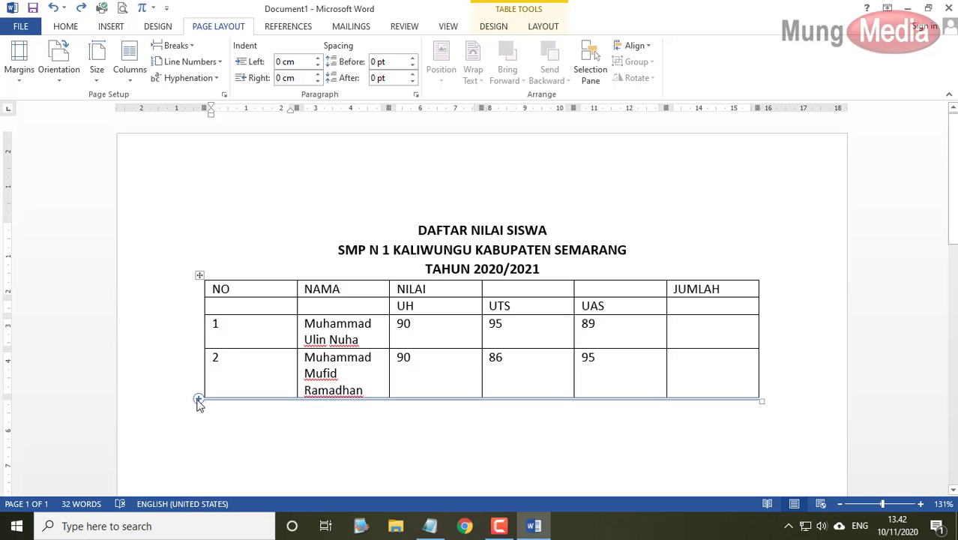
pyautogui.click(199, 400)
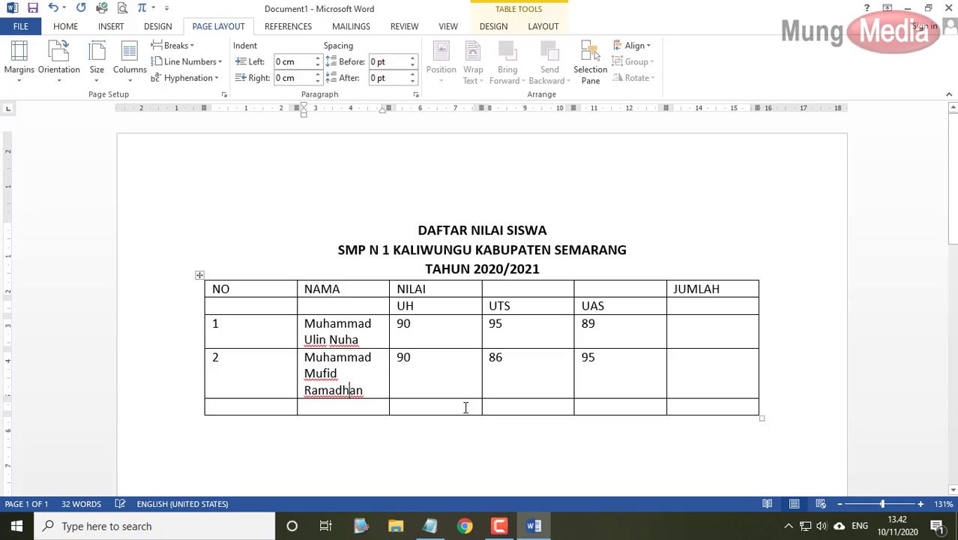
pyautogui.hotkey('ctrl', 'z')
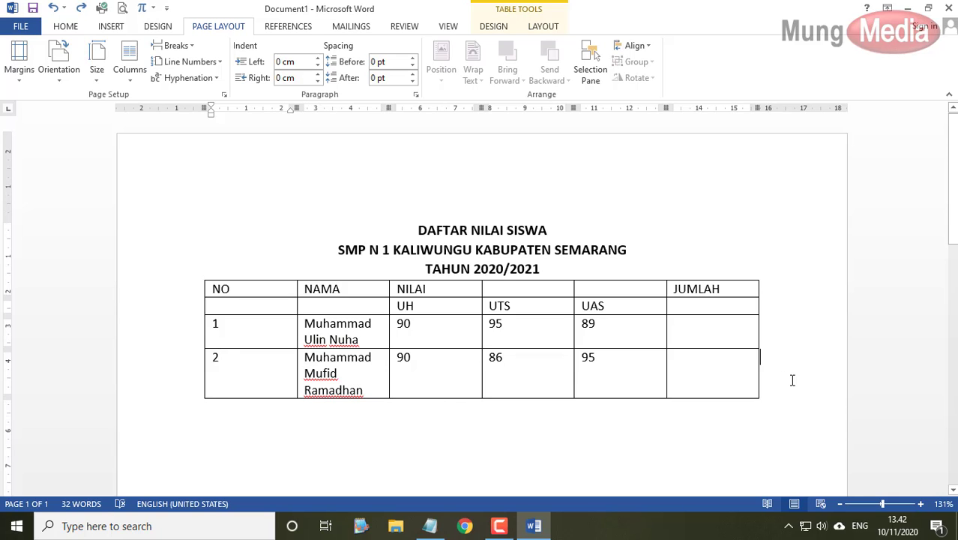
pyautogui.press('Return')
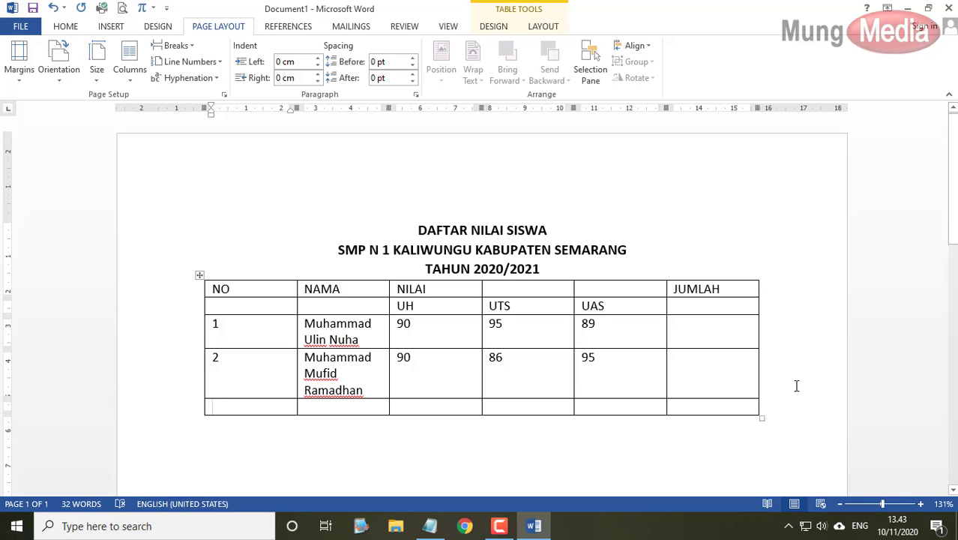
pyautogui.hotkey('ctrl', 'z')
# - Add a third row numbered 3 with the student's name and scores 90, 95, 96
pyautogui.click(711, 385)
pyautogui.press('Tab')
pyautogui.write('3')
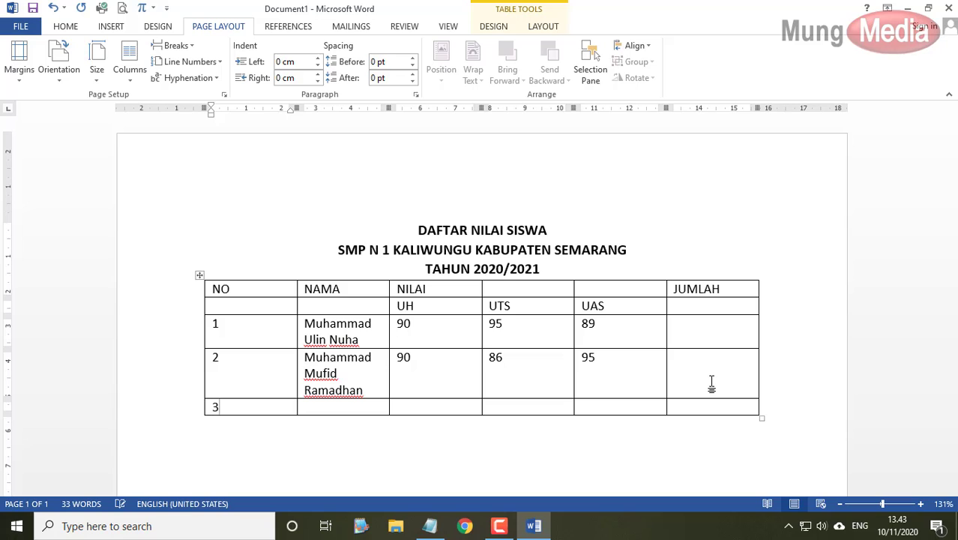
pyautogui.press('Tab')
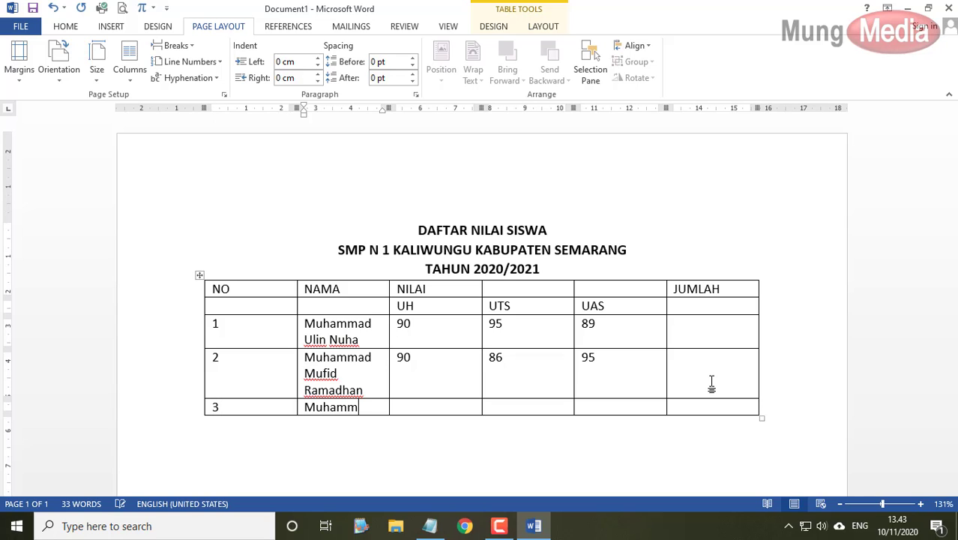
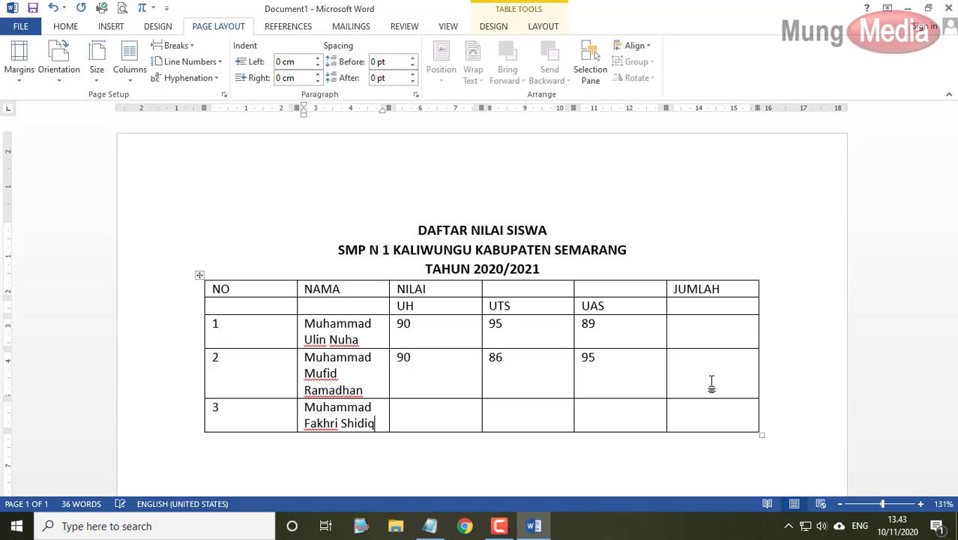
pyautogui.press('Tab')
pyautogui.write('90')
pyautogui.press('Tab')
pyautogui.write('95')
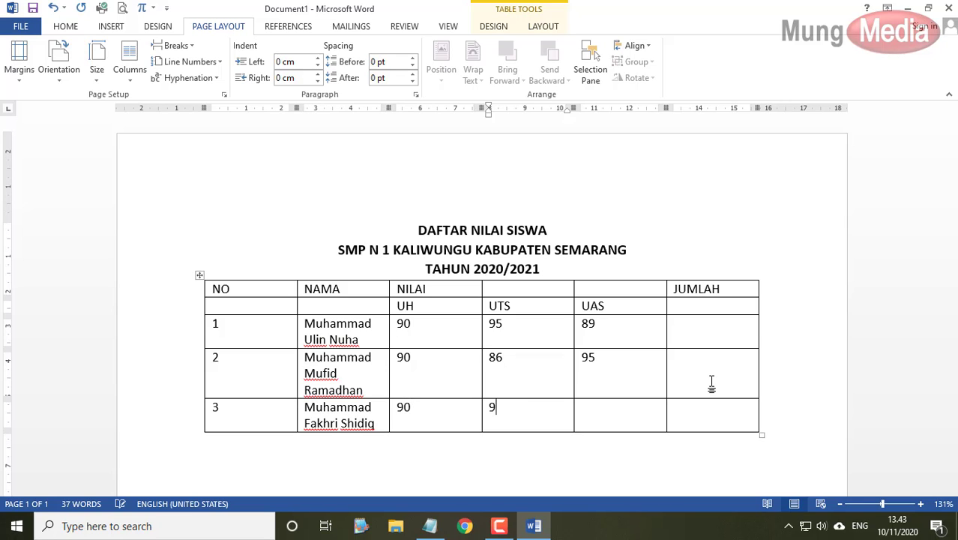
pyautogui.press('Tab')
pyautogui.write('96')
pyautogui.press('Tab')
pyautogui.press('Down')
pyautogui.press('Down')
pyautogui.press('Down')
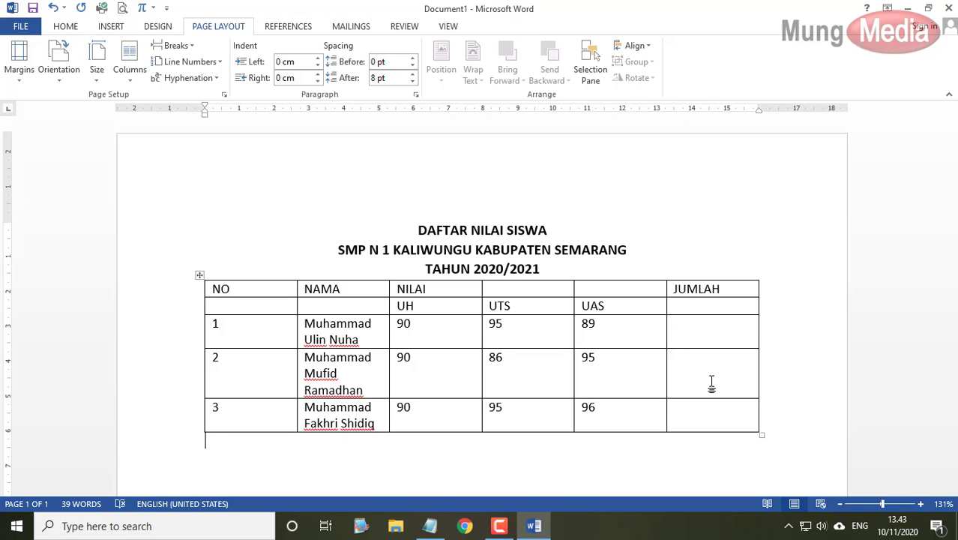
pyautogui.press('Left')
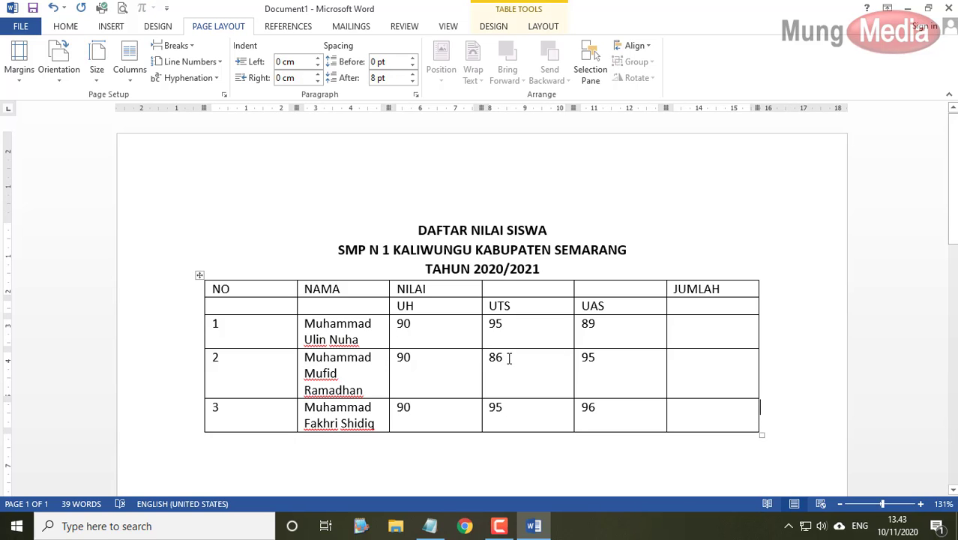
# - Glance at the Notepad topic outline, then bring the Word grades table back to the front
pyautogui.click(430, 525)
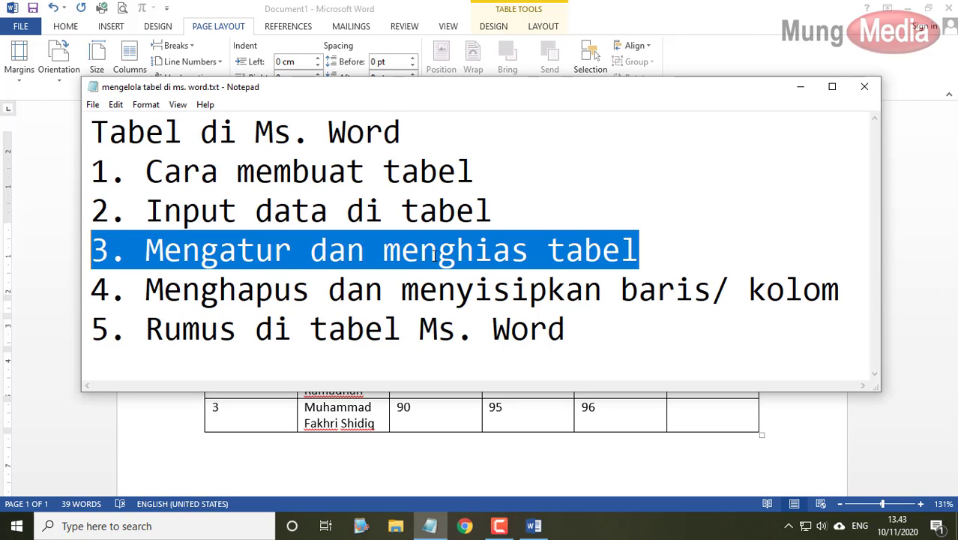
pyautogui.click(516, 465)
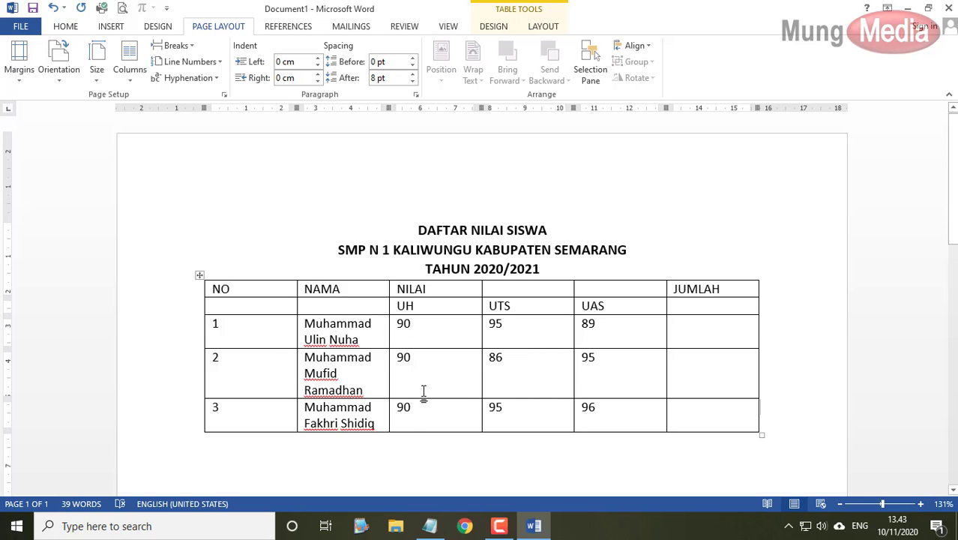
# - Drag the border between NO and NAMA to narrow the NO column
pyautogui.click(356, 375)
pyautogui.moveTo(296, 363)
pyautogui.mouseDown()
pyautogui.moveTo(237, 363)
pyautogui.moveTo(295, 366)
pyautogui.mouseUp()
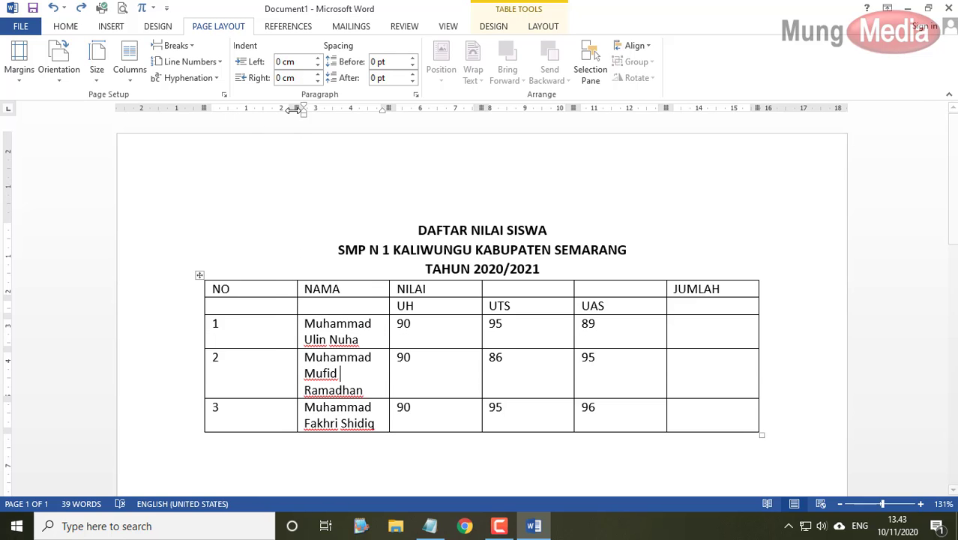
pyautogui.moveTo(294, 107)
pyautogui.mouseDown()
pyautogui.moveTo(229, 107)
pyautogui.moveTo(412, 116)
pyautogui.moveTo(245, 120)
pyautogui.moveTo(297, 125)
pyautogui.moveTo(273, 124)
pyautogui.mouseUp()
pyautogui.click(431, 362)
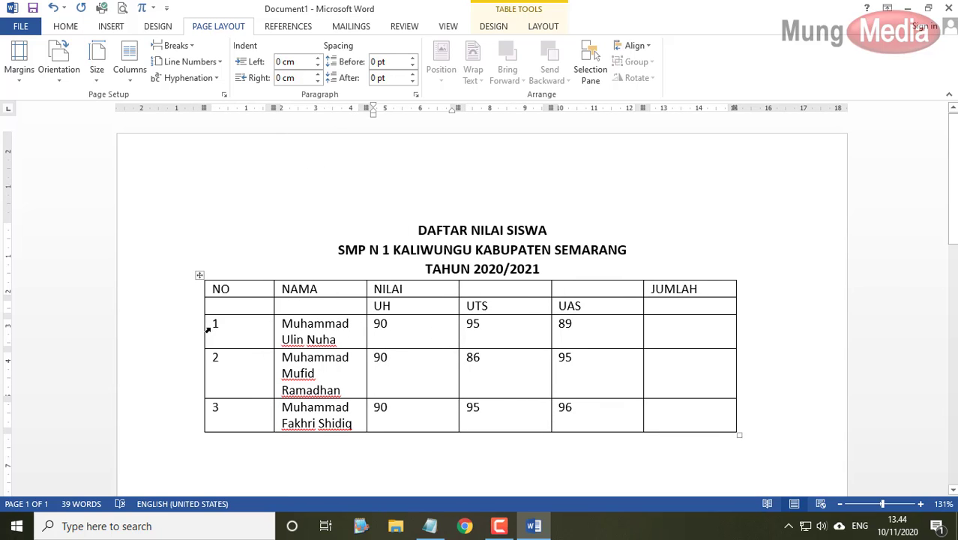
# - AutoFit the columns by double-click, undo it, and select the whole table for Table Tools Layout
pyautogui.moveTo(199, 324)
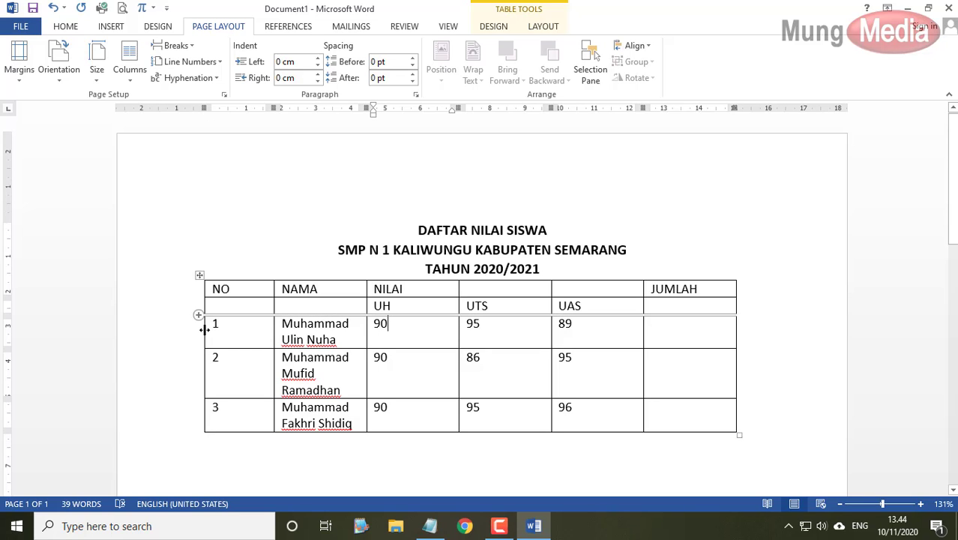
pyautogui.doubleClick(204, 330)
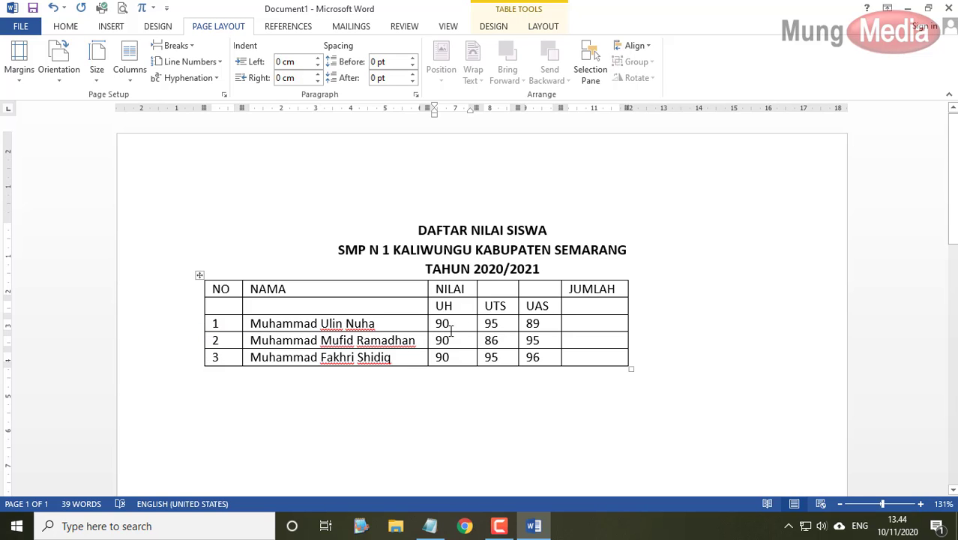
pyautogui.hotkey('ctrl', 'z')
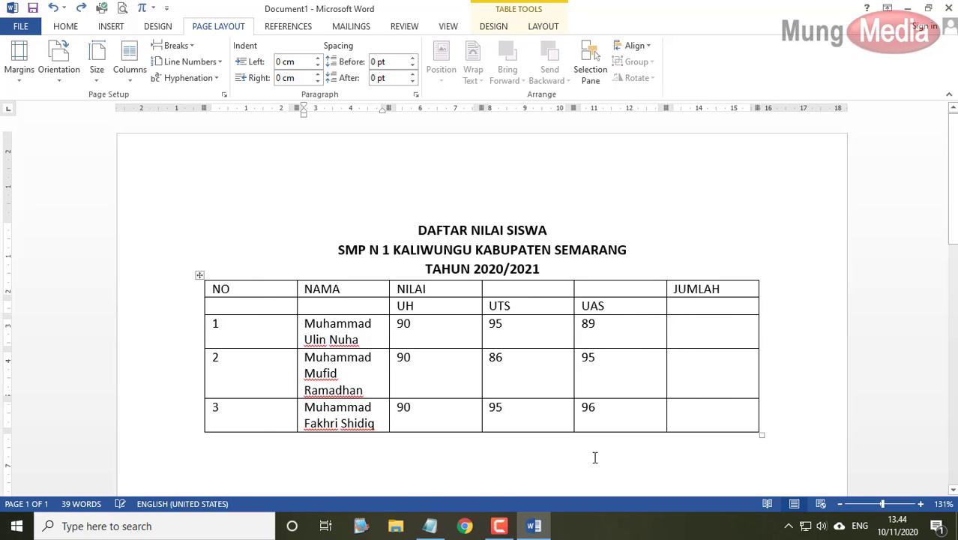
pyautogui.click(199, 275)
pyautogui.click(545, 27)
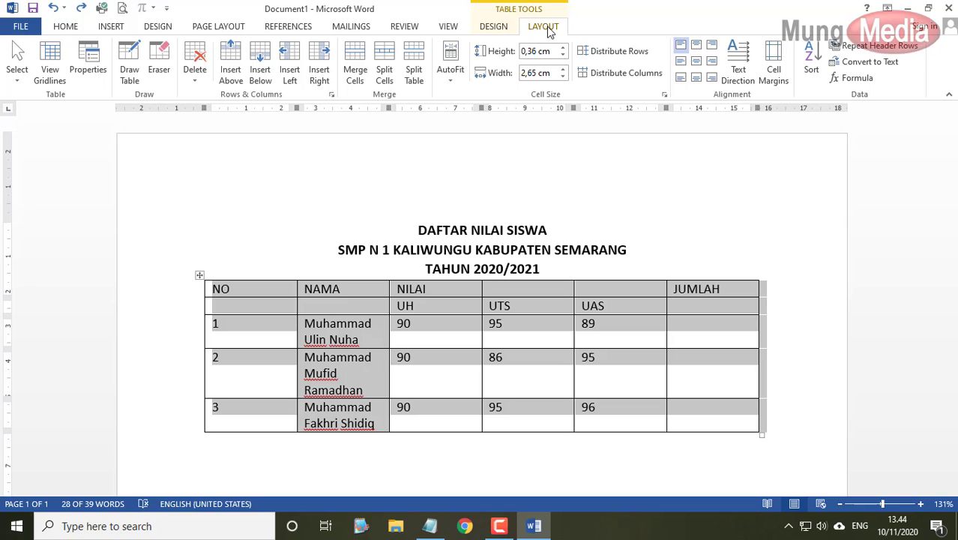
# - Apply AutoFit Contents so the grades table's columns fit their text
pyautogui.click(451, 84)
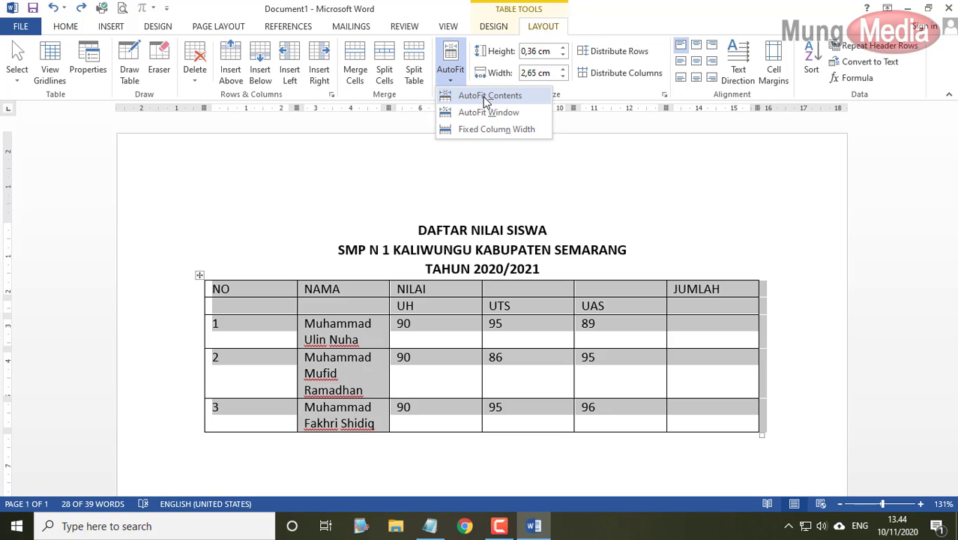
pyautogui.click(486, 98)
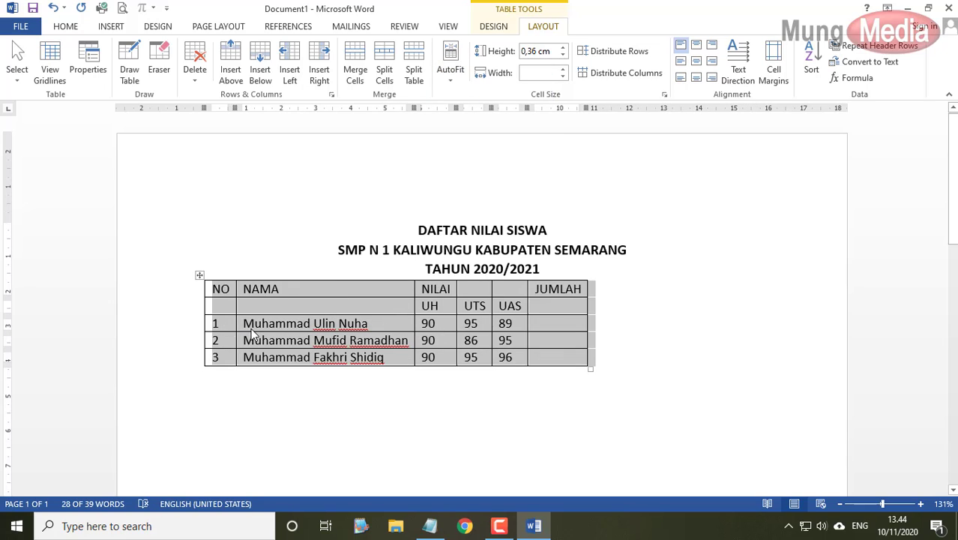
pyautogui.click(377, 347)
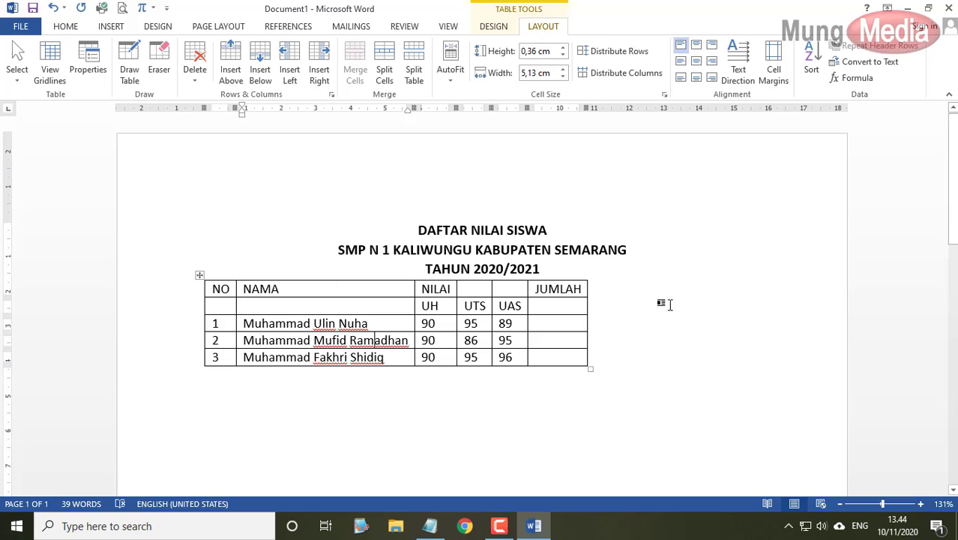
# - Center the whole table on the page from the mini toolbar
pyautogui.click(199, 275)
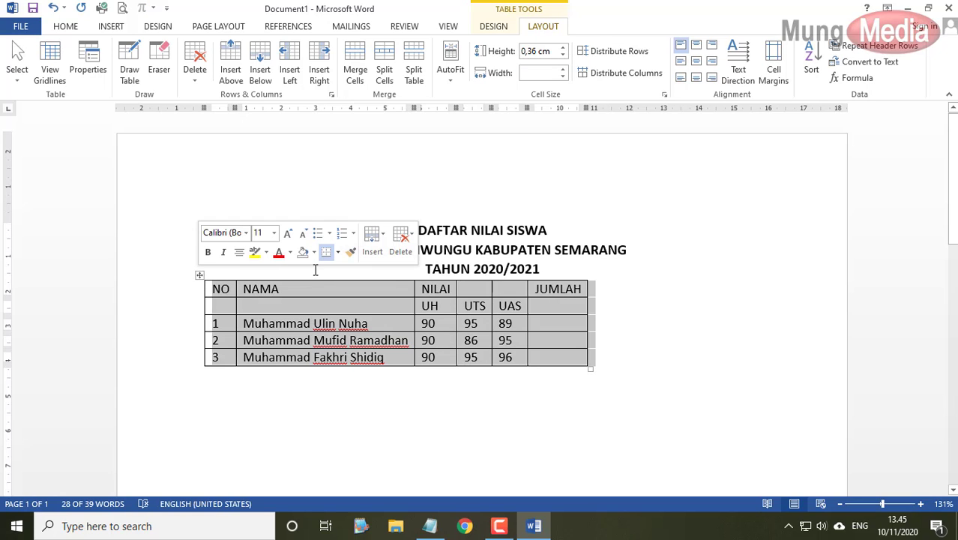
pyautogui.click(240, 253)
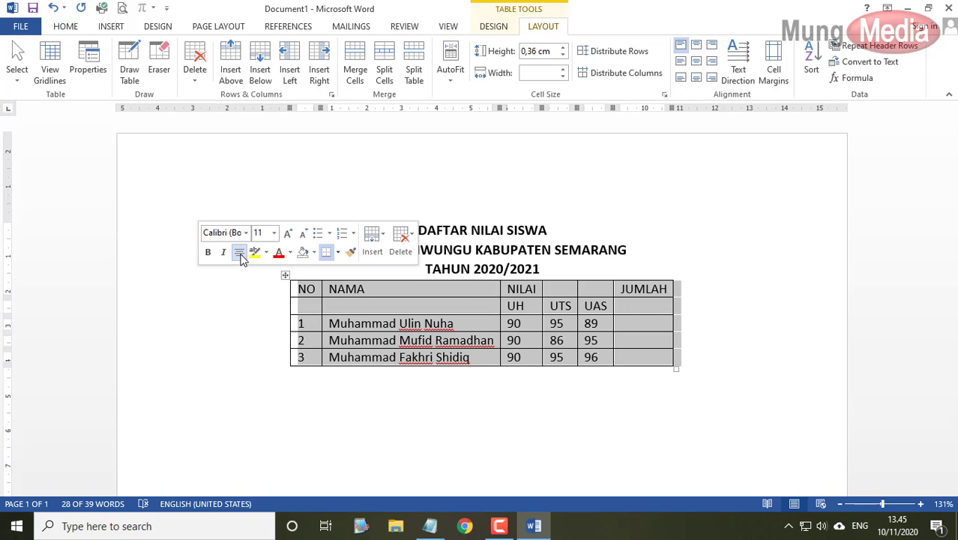
pyautogui.click(724, 333)
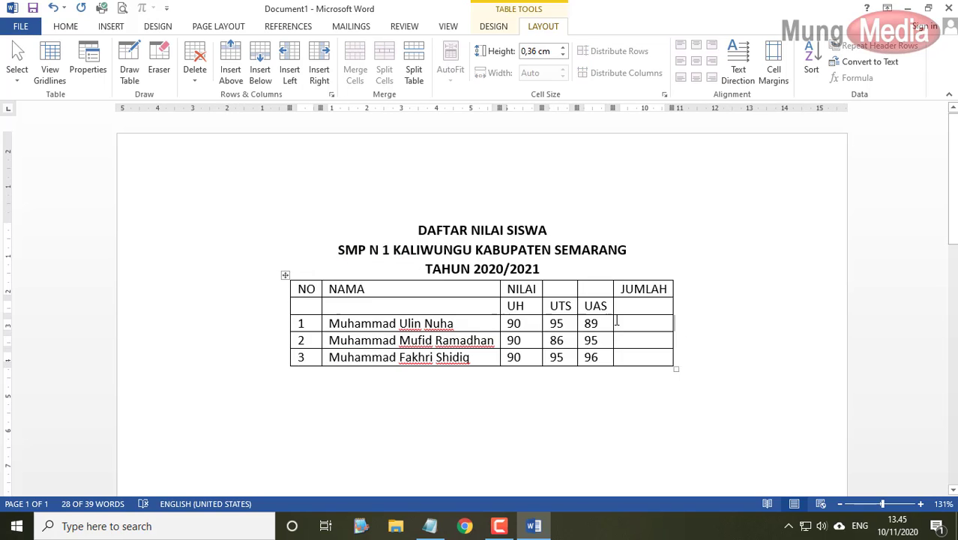
pyautogui.click(283, 275)
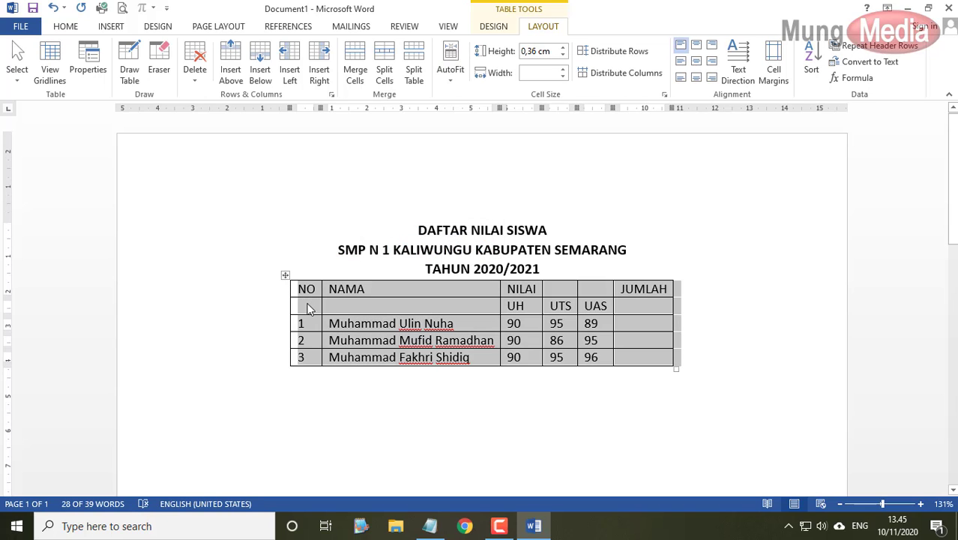
# - Merge the NO header with the cell below it, then the NAMA header likewise
pyautogui.click(308, 298)
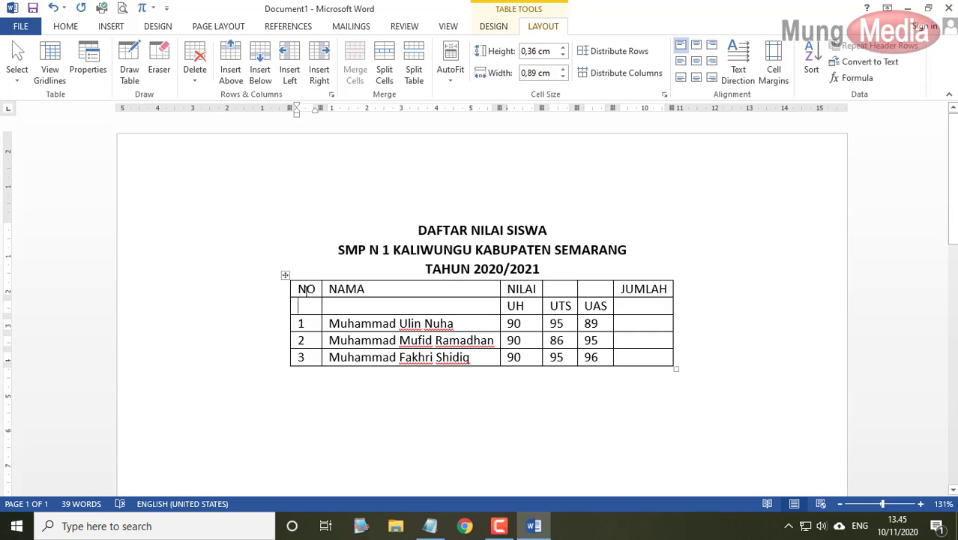
pyautogui.click(305, 288)
pyautogui.moveTo(306, 288); pyautogui.dragTo(305, 309)
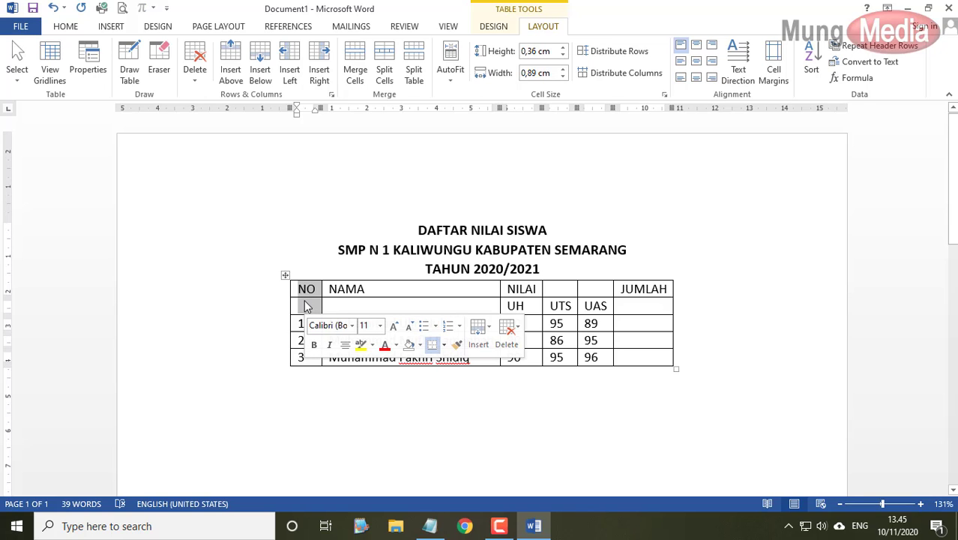
pyautogui.click(357, 75)
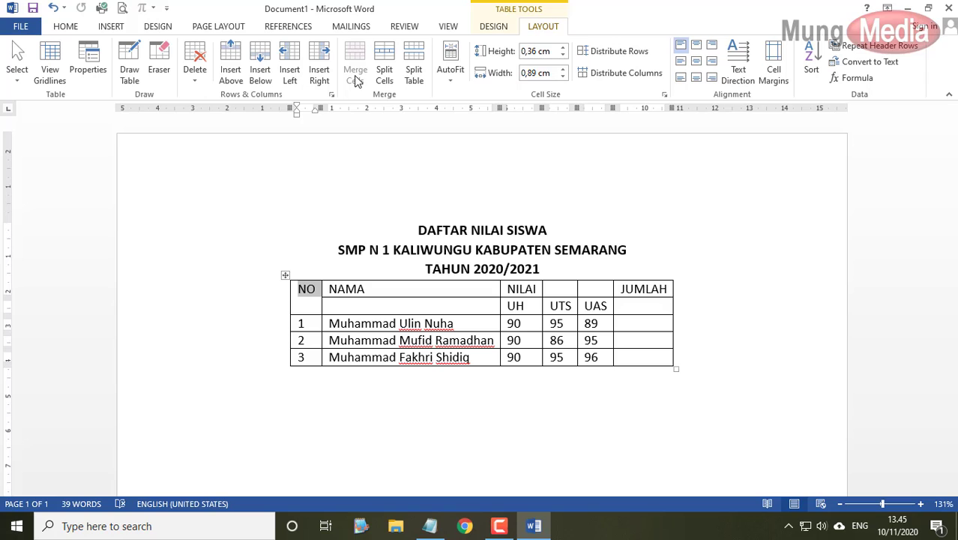
pyautogui.moveTo(377, 290); pyautogui.dragTo(374, 303)
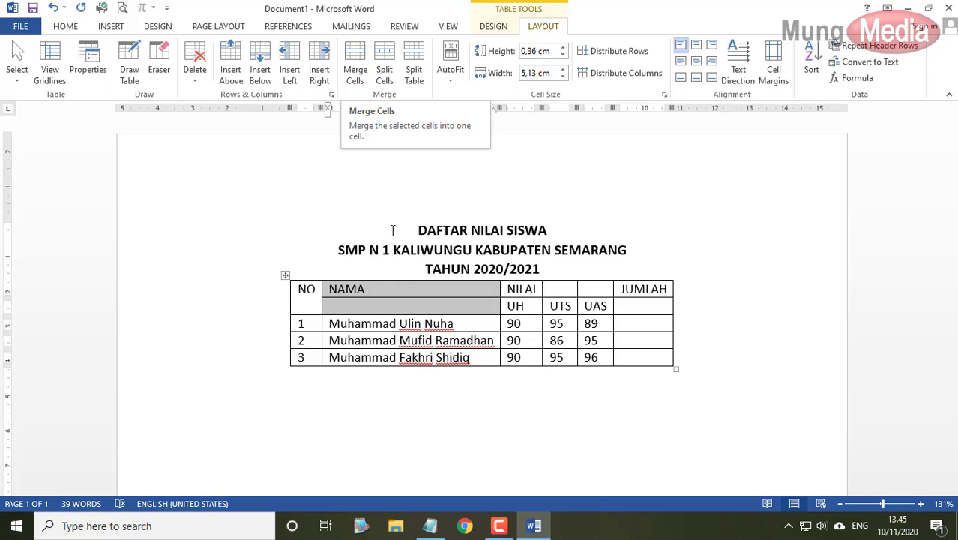
pyautogui.rightClick(404, 289)
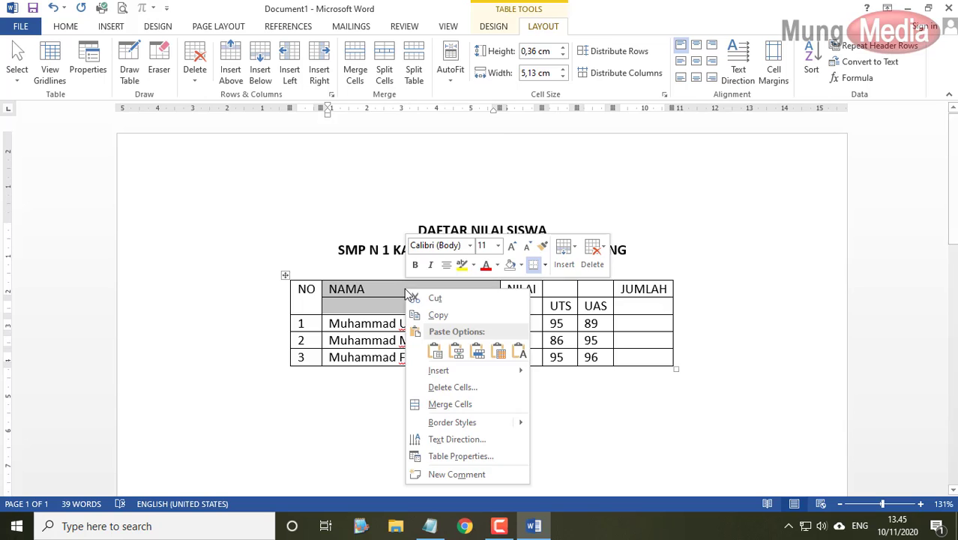
pyautogui.click(443, 403)
# - Merge NILAI across the UH, UTS, UAS columns and JUMLAH down both header rows
pyautogui.moveTo(522, 289); pyautogui.dragTo(571, 291)
pyautogui.rightClick(571, 291)
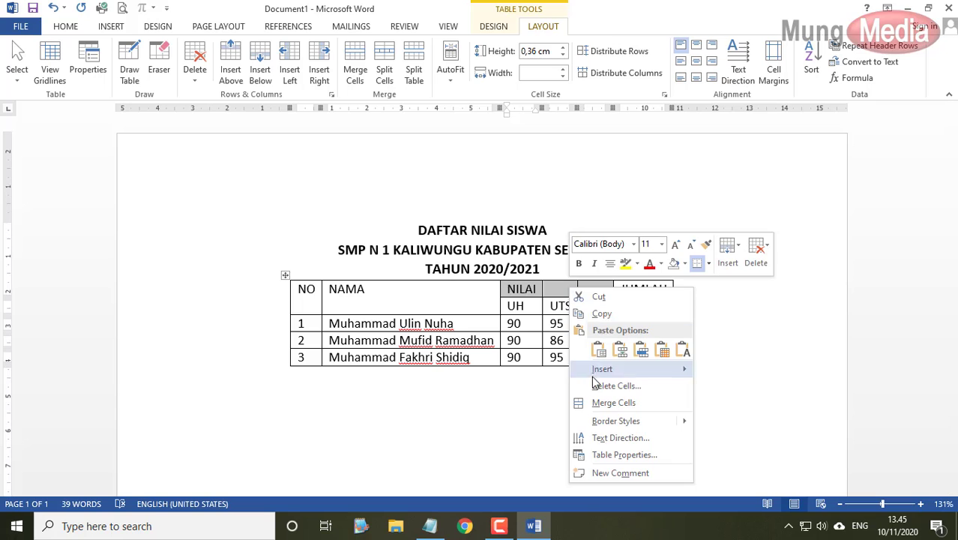
pyautogui.click(598, 405)
pyautogui.moveTo(631, 303); pyautogui.dragTo(632, 310)
pyautogui.rightClick(633, 310)
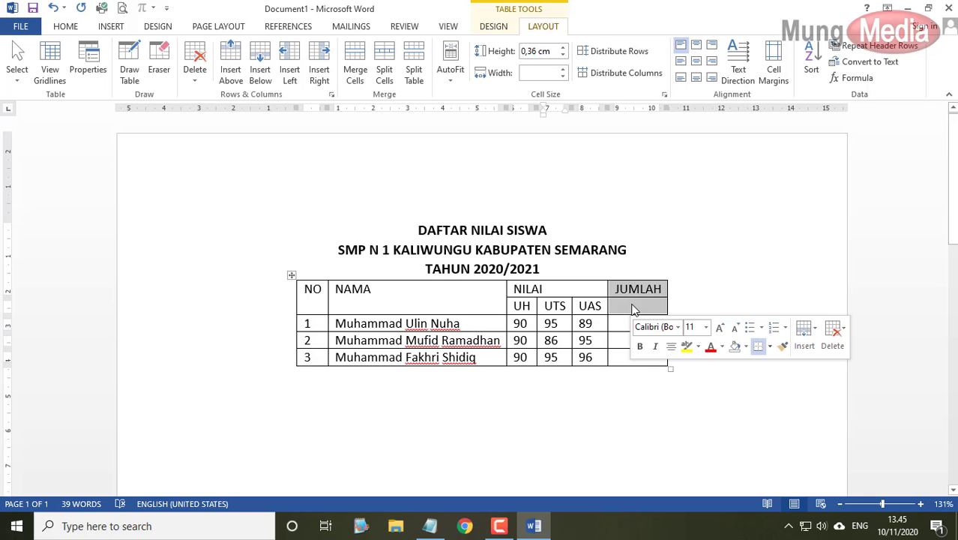
pyautogui.click(657, 421)
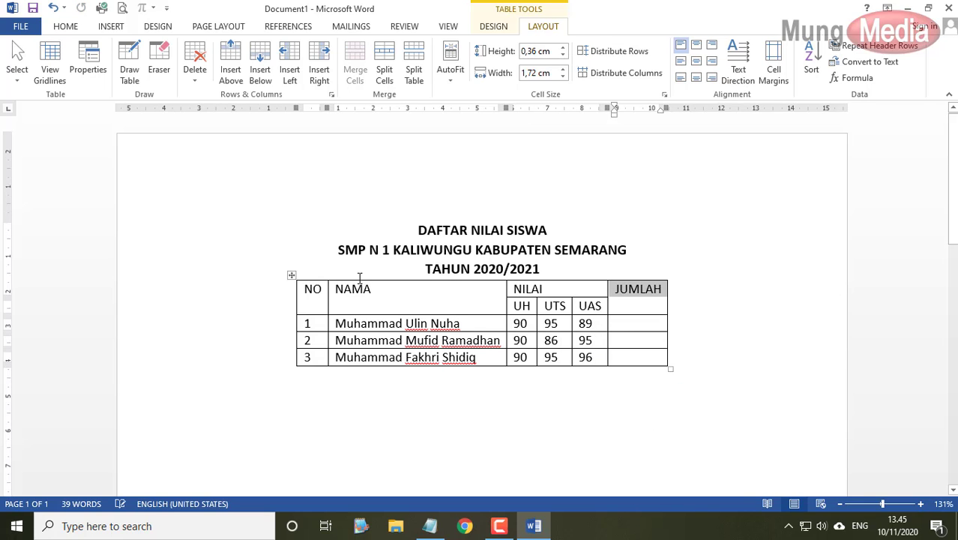
pyautogui.moveTo(312, 298); pyautogui.dragTo(631, 294)
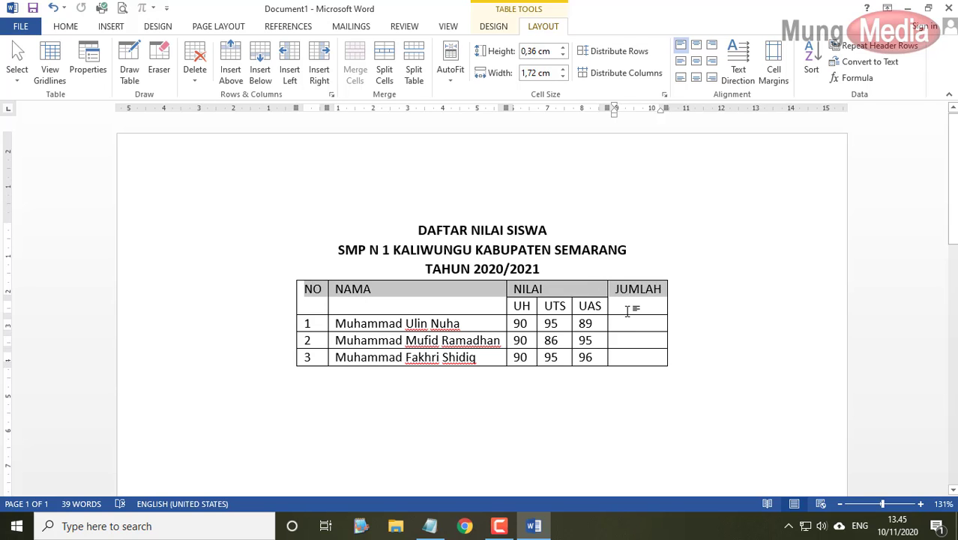
pyautogui.rightClick(399, 297)
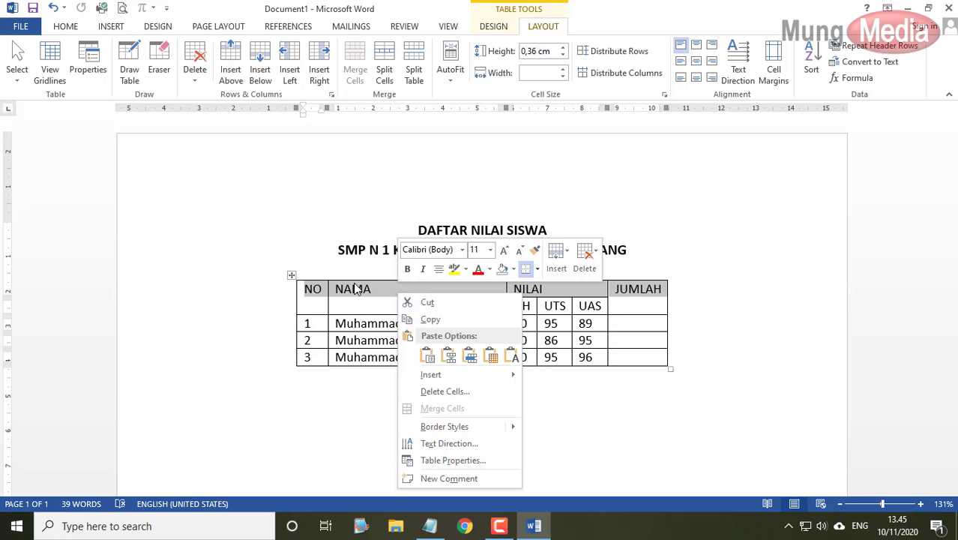
# - Center-align the header texts NO, NAMA, NILAI and JUMLAH horizontally in their cells
pyautogui.click(69, 28)
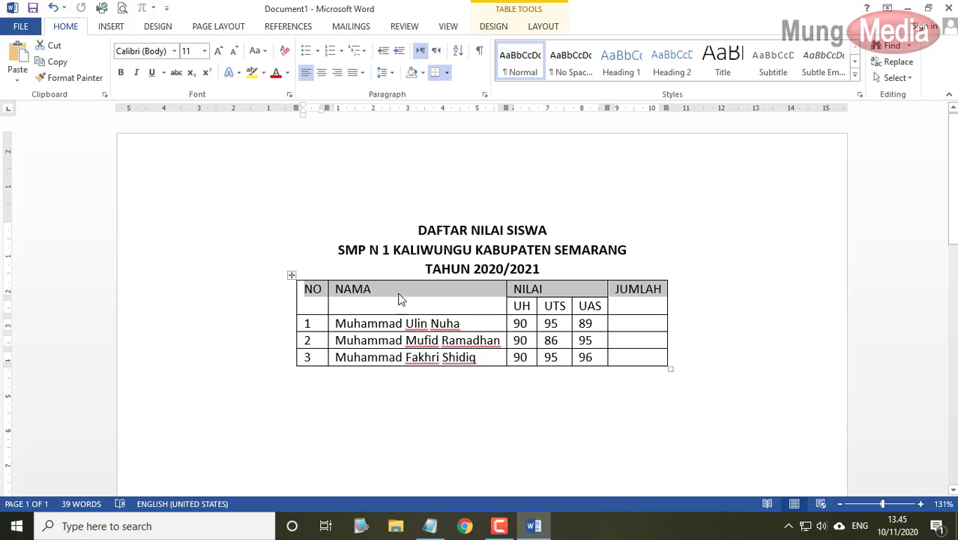
pyautogui.click(321, 74)
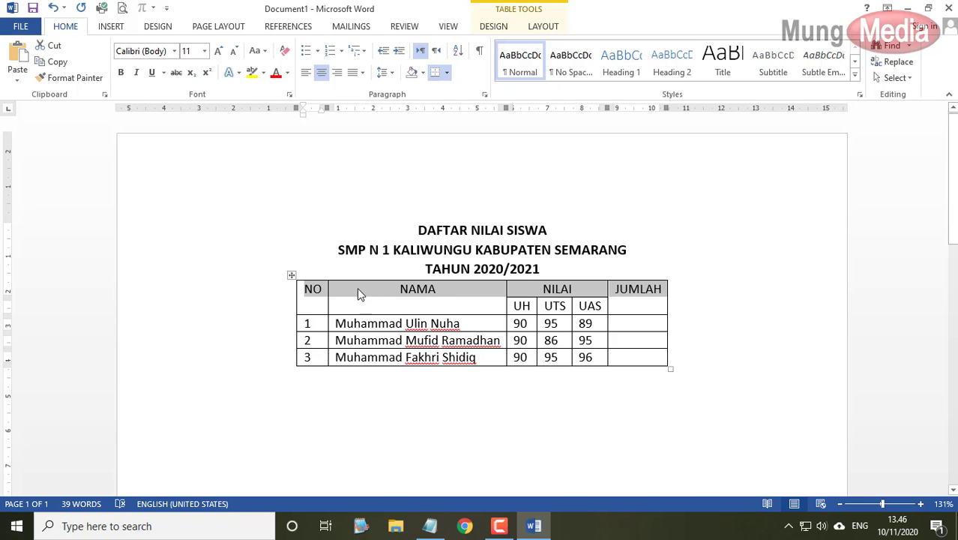
pyautogui.click(314, 303)
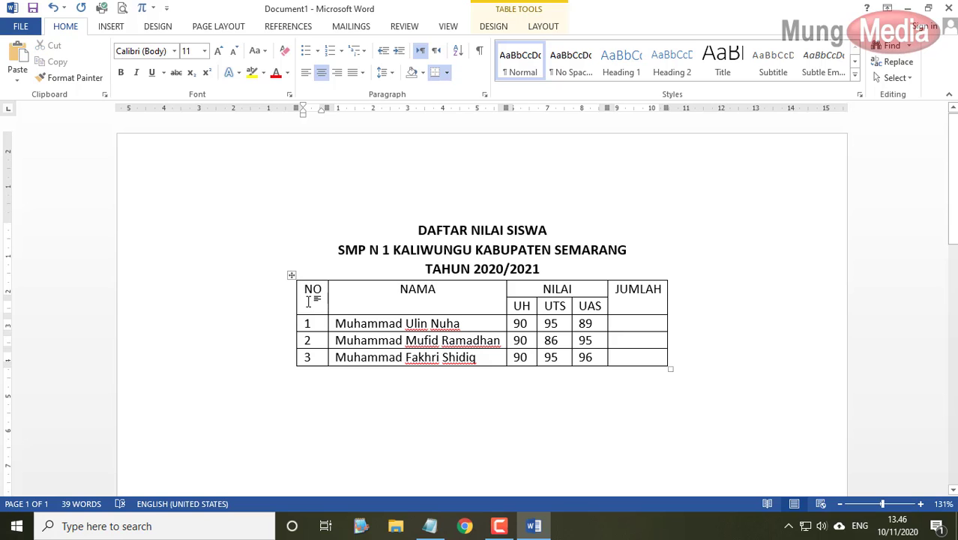
pyautogui.rightClick(314, 302)
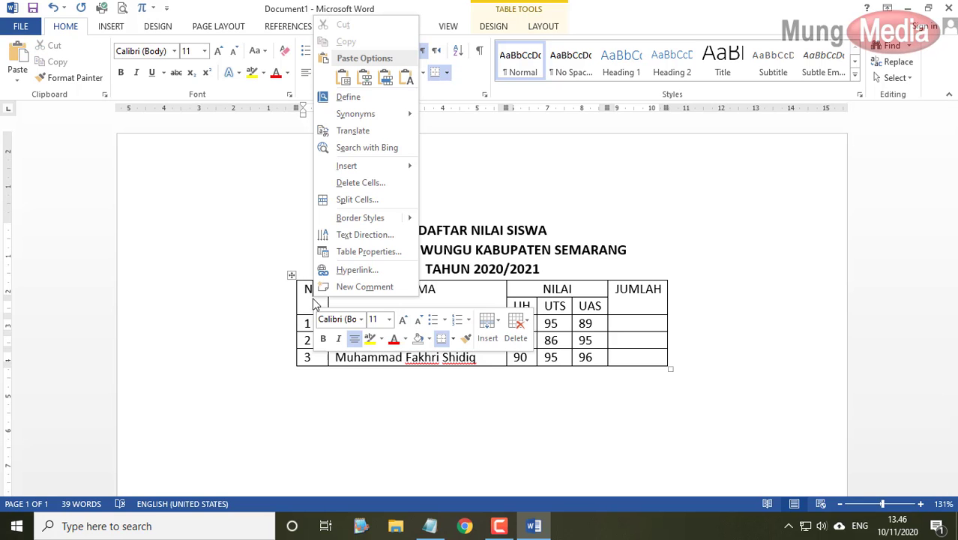
# - In Table Properties, center the table on the page and vertically center the header cell text
pyautogui.click(496, 288)
pyautogui.moveTo(317, 294); pyautogui.dragTo(613, 303)
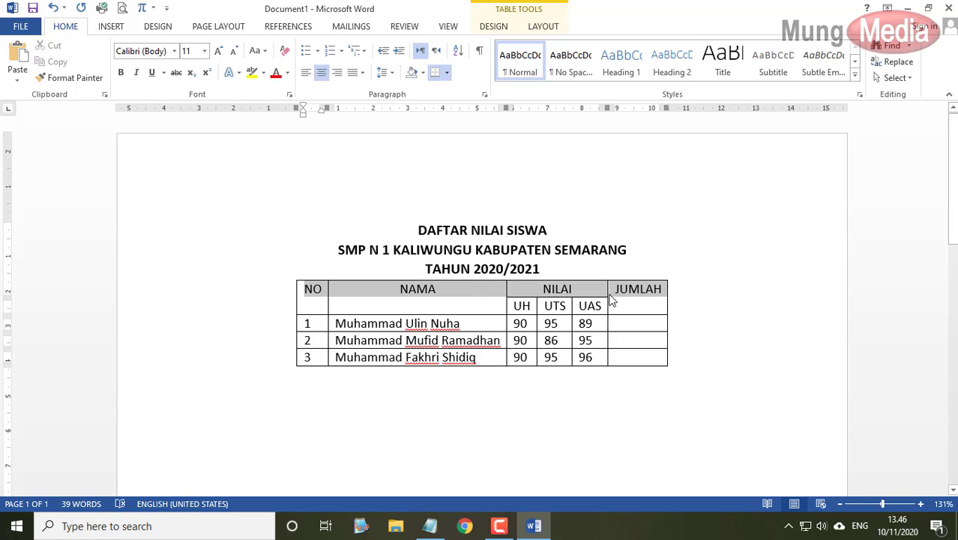
pyautogui.rightClick(477, 291)
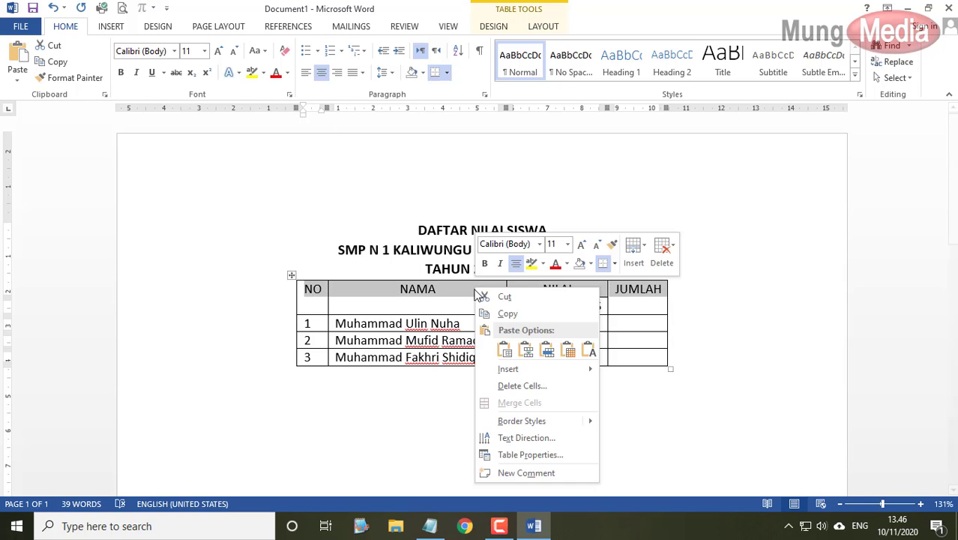
pyautogui.click(546, 456)
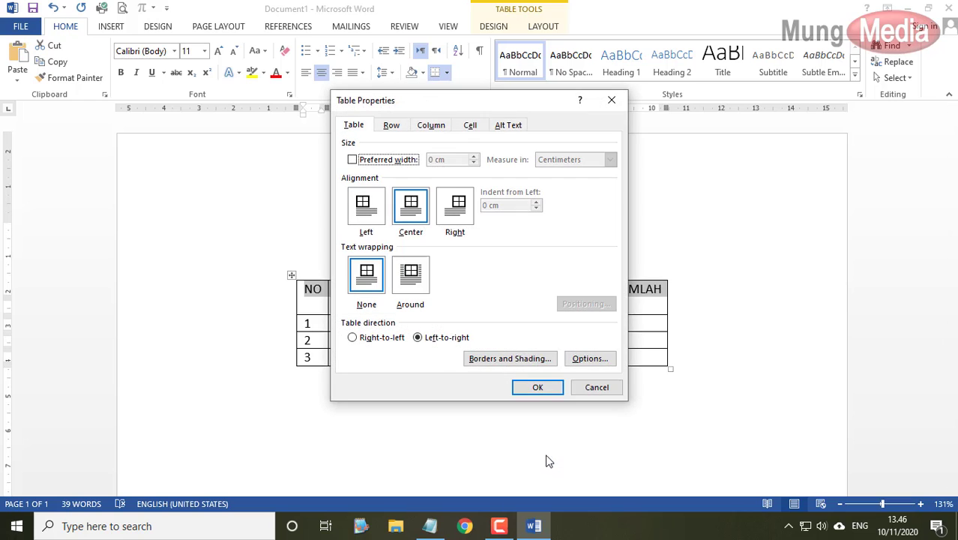
pyautogui.click(415, 214)
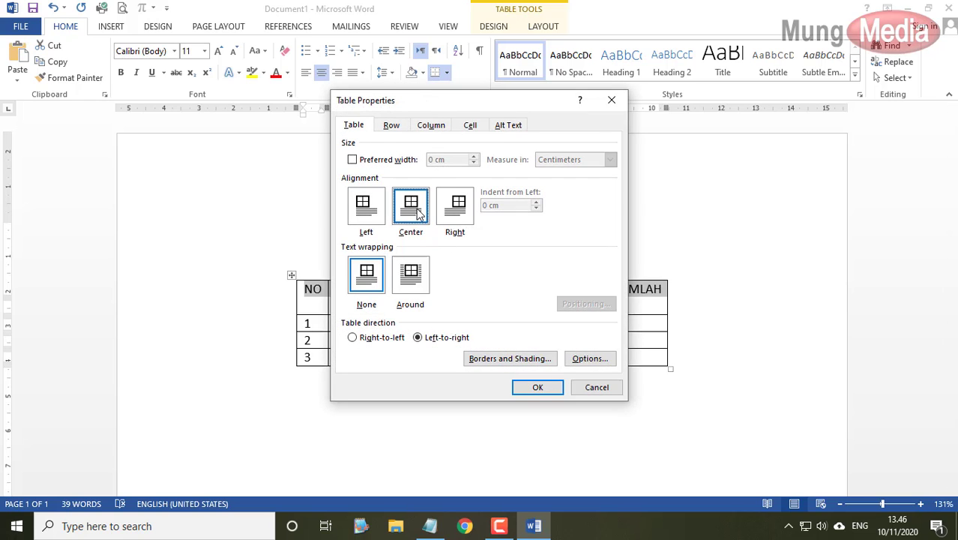
pyautogui.click(391, 126)
pyautogui.click(431, 128)
pyautogui.click(470, 126)
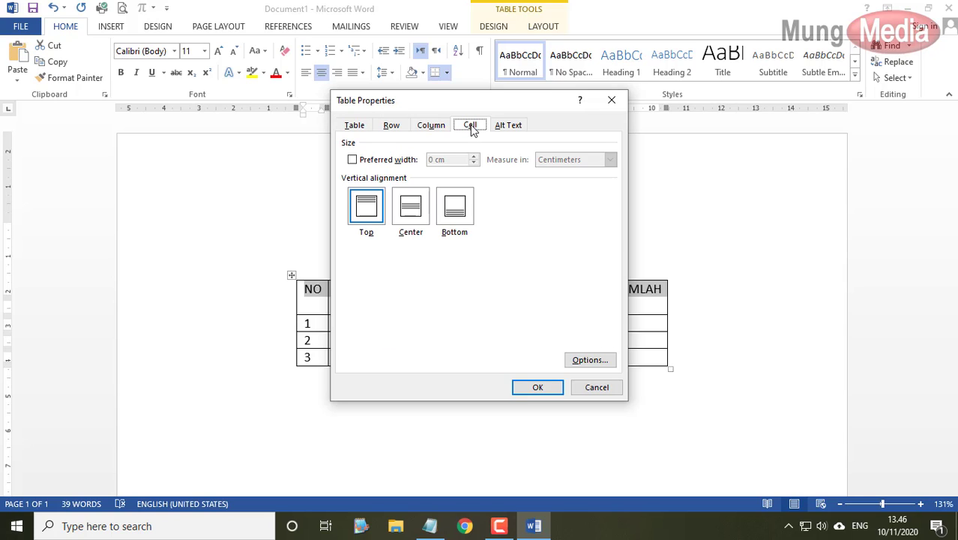
pyautogui.click(412, 216)
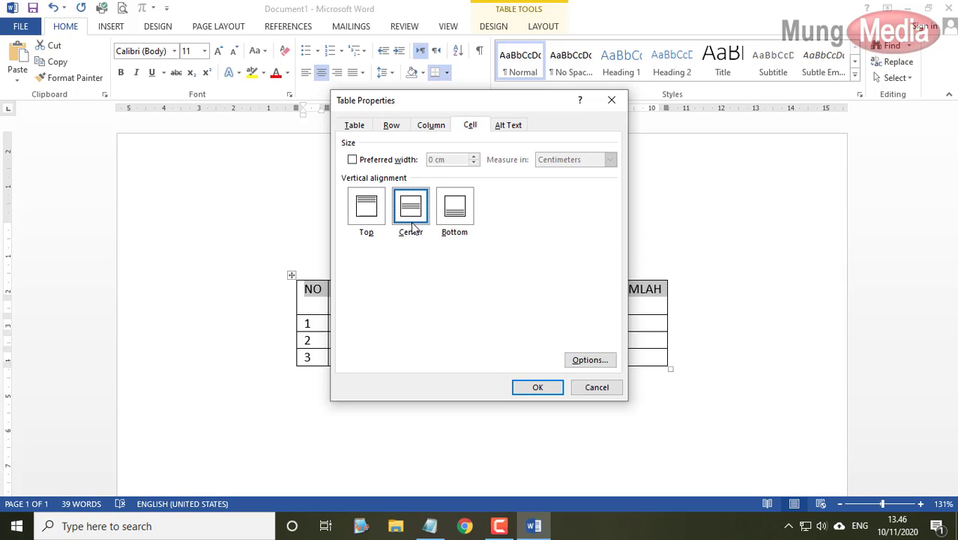
pyautogui.click(551, 392)
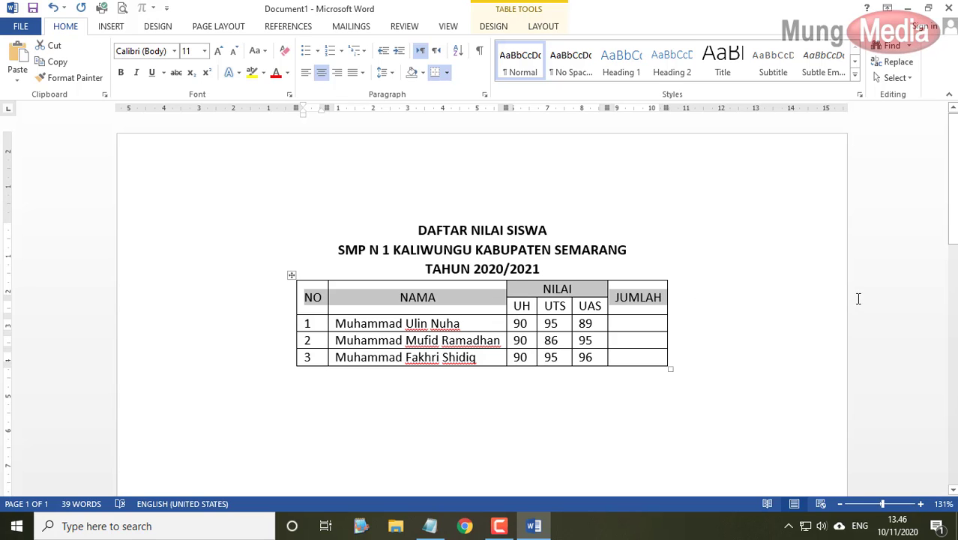
pyautogui.click(346, 308)
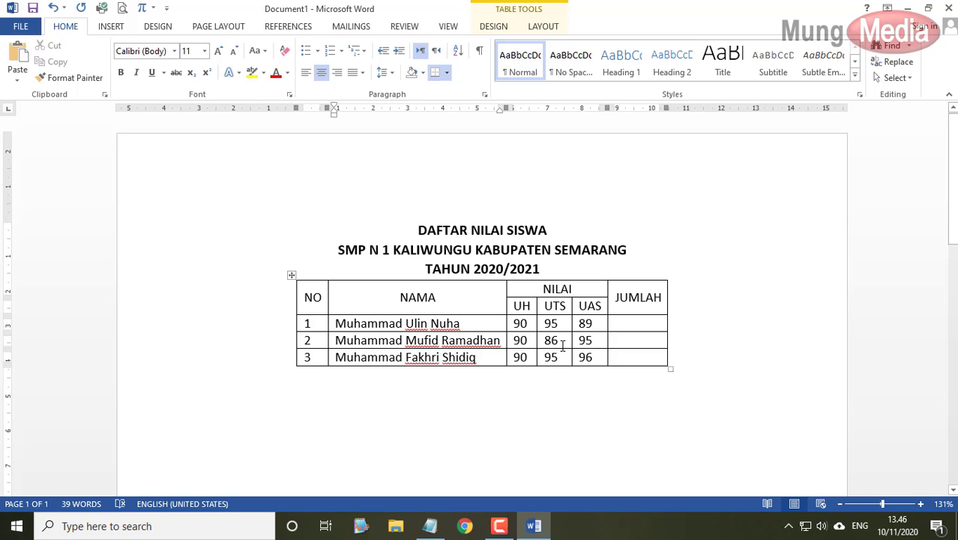
pyautogui.moveTo(939, 279); pyautogui.dragTo(840, 314)
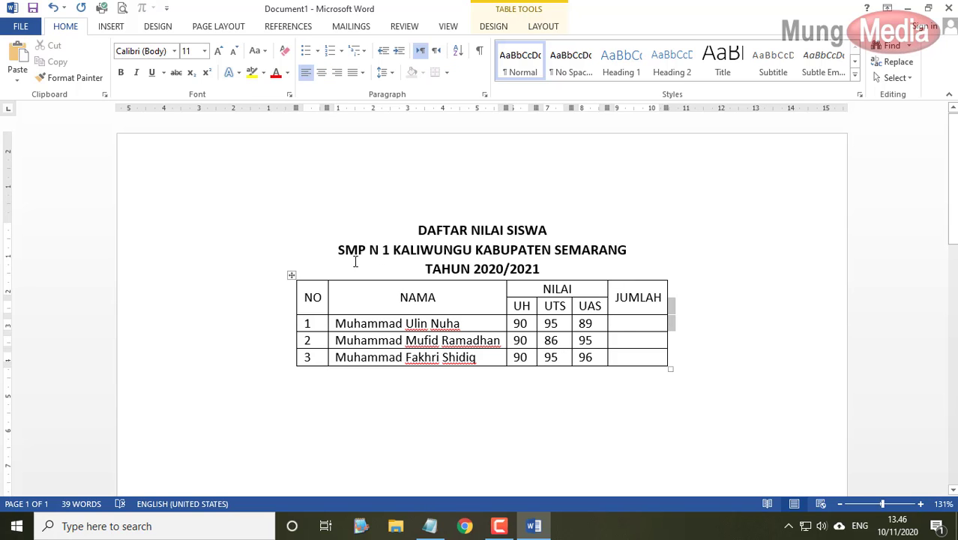
pyautogui.click(291, 275)
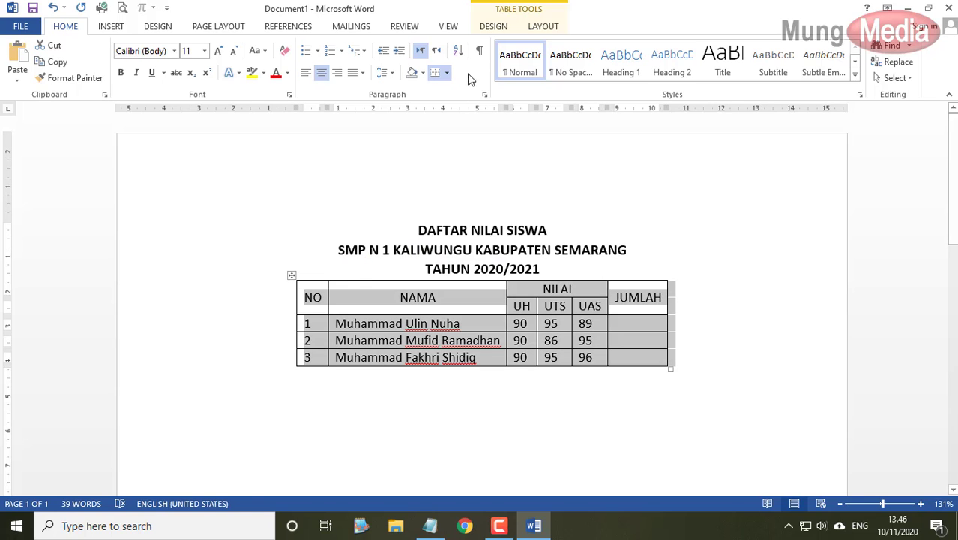
pyautogui.click(494, 29)
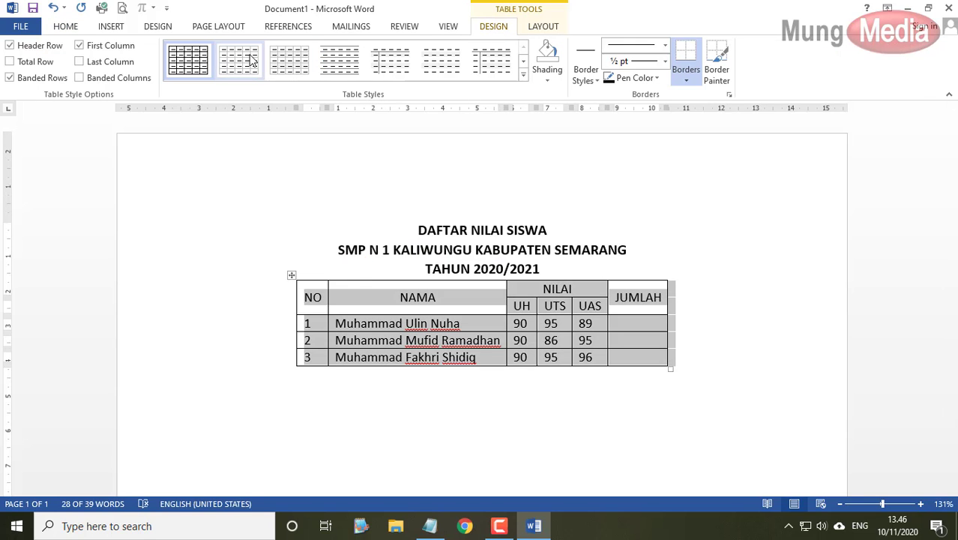
pyautogui.click(524, 77)
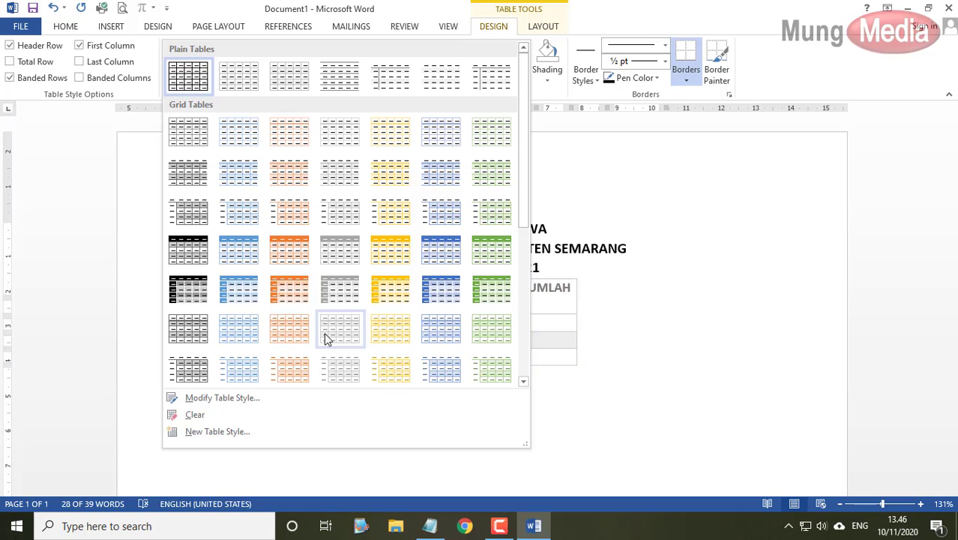
pyautogui.click(238, 288)
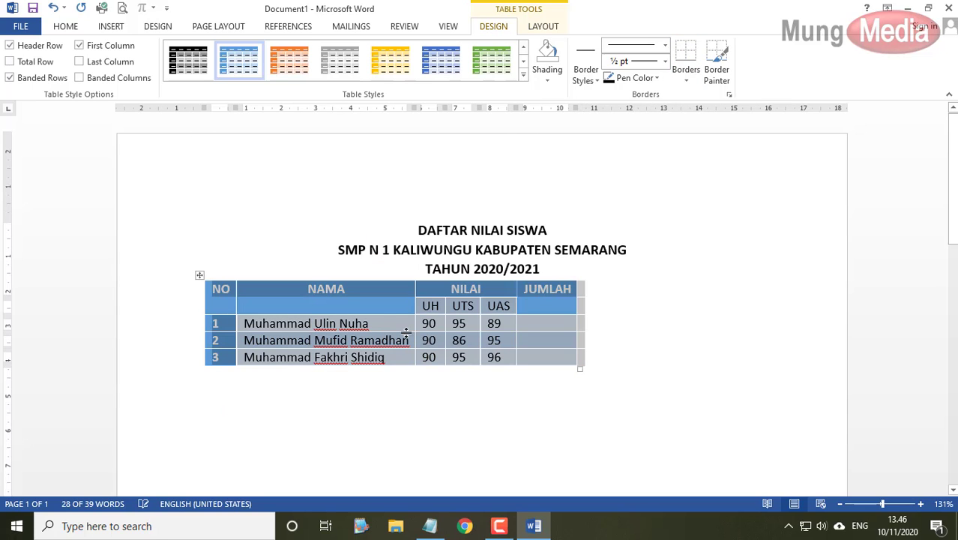
pyautogui.click(387, 310)
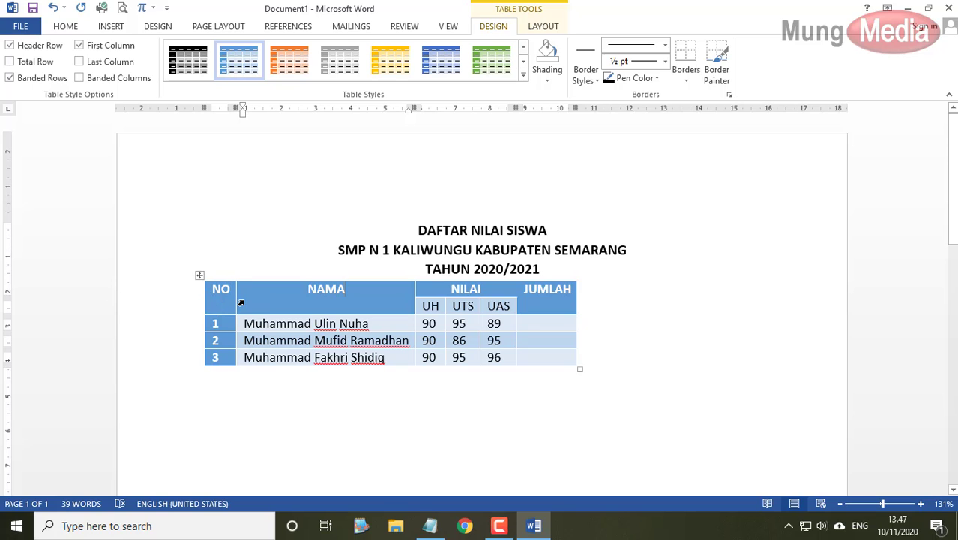
pyautogui.moveTo(218, 292); pyautogui.dragTo(545, 293)
pyautogui.rightClick(545, 294)
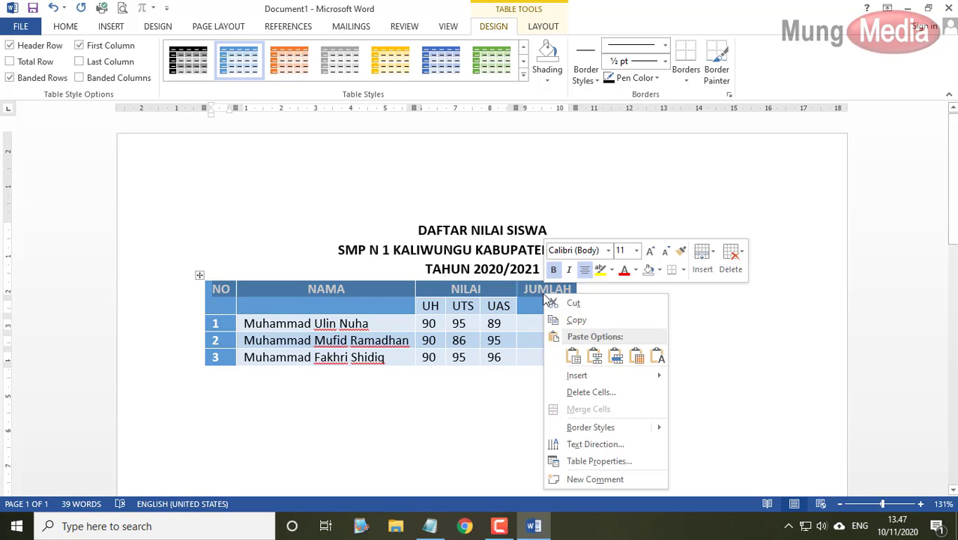
pyautogui.click(599, 460)
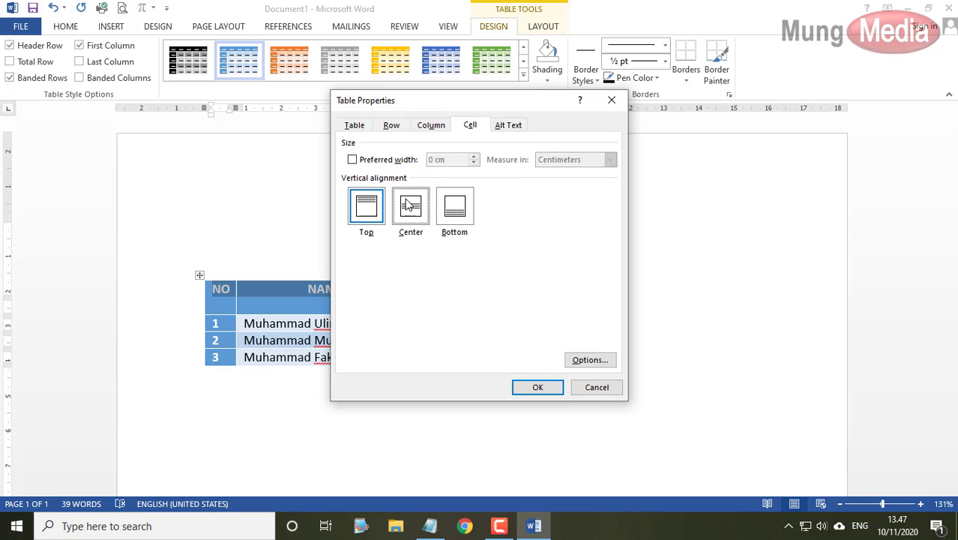
pyautogui.click(411, 209)
pyautogui.click(555, 385)
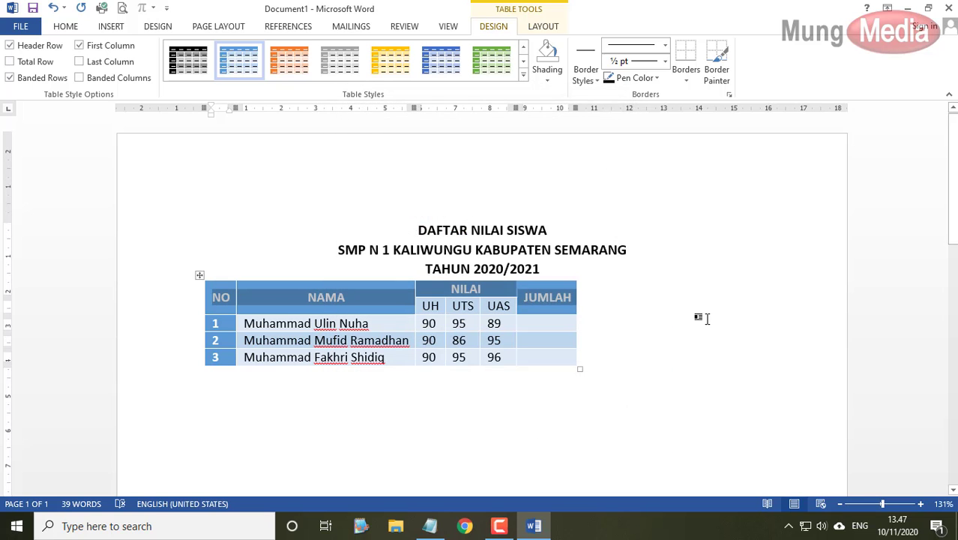
pyautogui.click(708, 315)
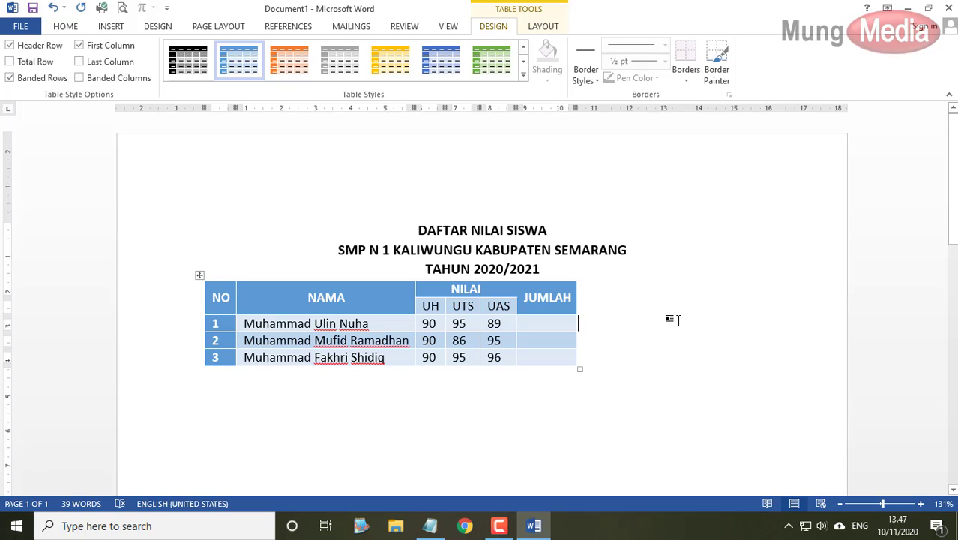
pyautogui.hotkey('ctrl', 'z')
pyautogui.hotkey('ctrl', 'z')
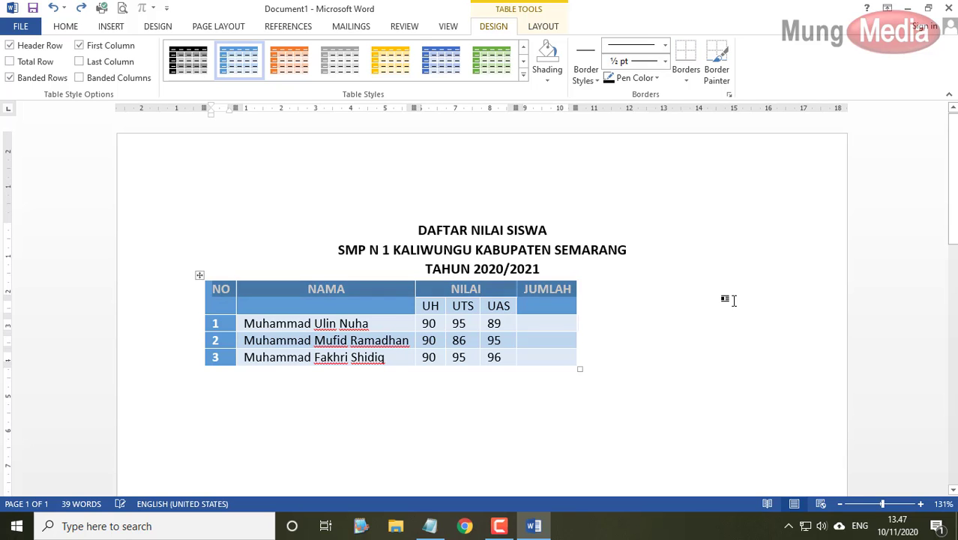
# - Shade the header cells grey, then apply the same grey to the UH, UTS and UAS cells
pyautogui.click(735, 325)
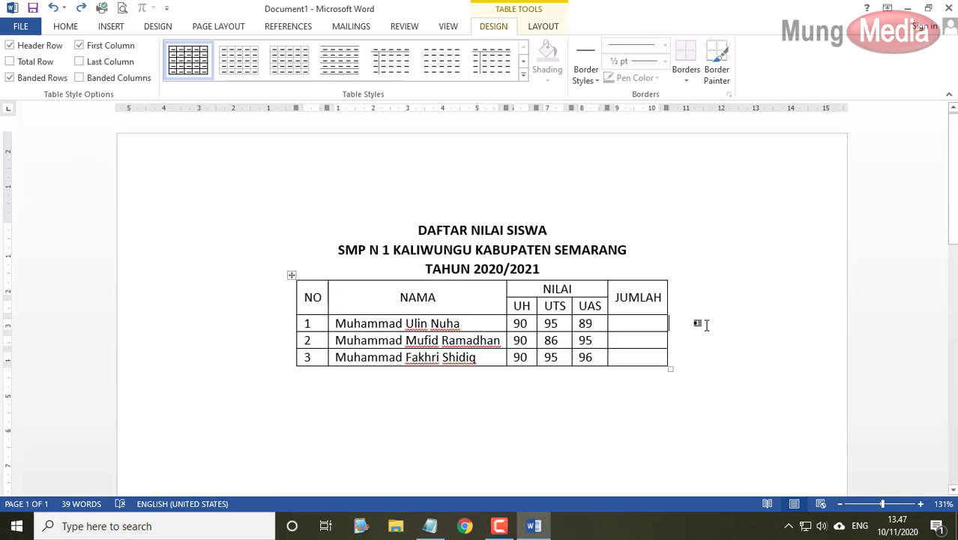
pyautogui.moveTo(313, 296); pyautogui.dragTo(635, 300)
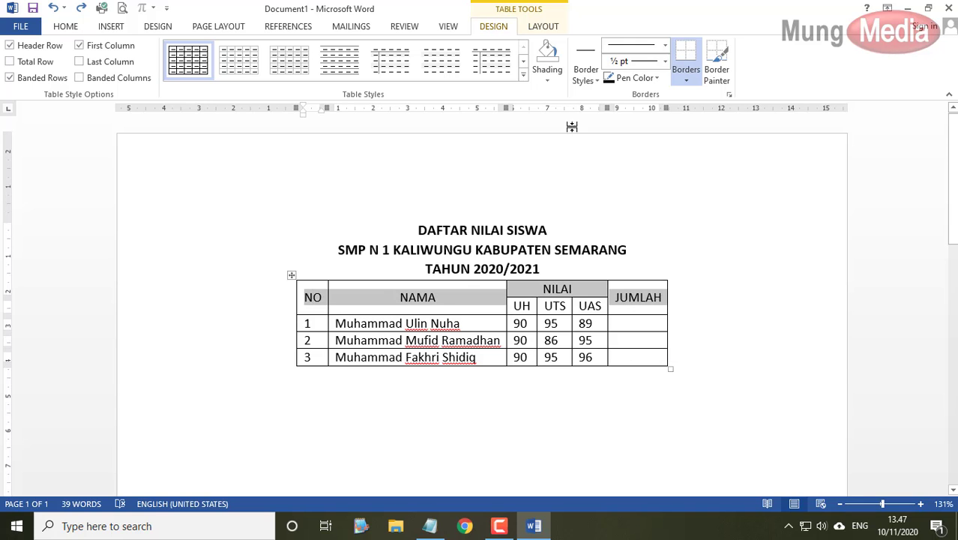
pyautogui.click(552, 87)
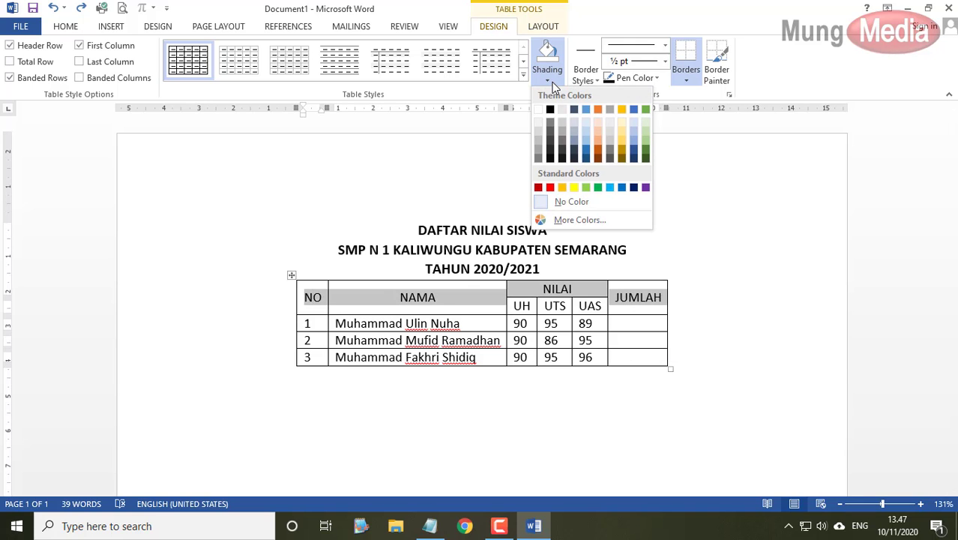
pyautogui.click(571, 129)
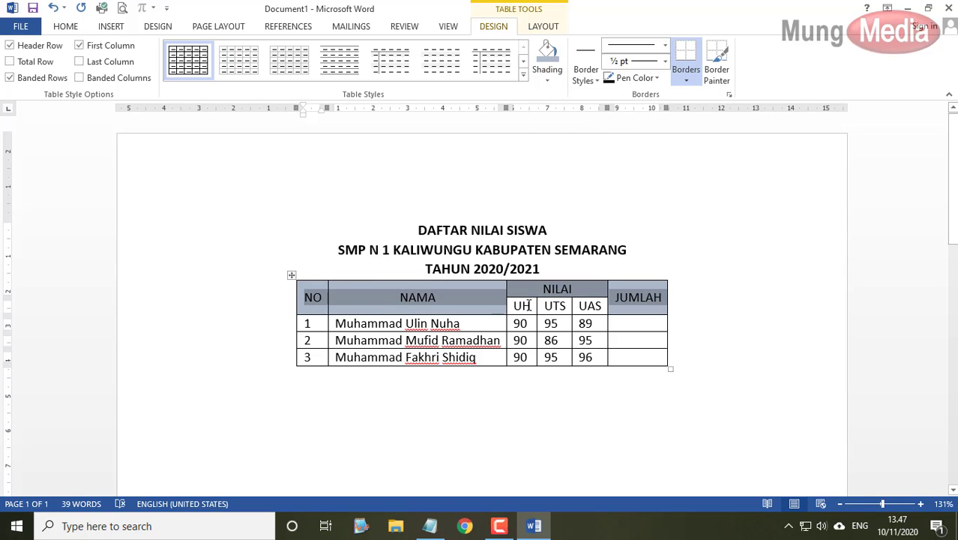
pyautogui.moveTo(529, 305); pyautogui.dragTo(590, 306)
pyautogui.click(547, 55)
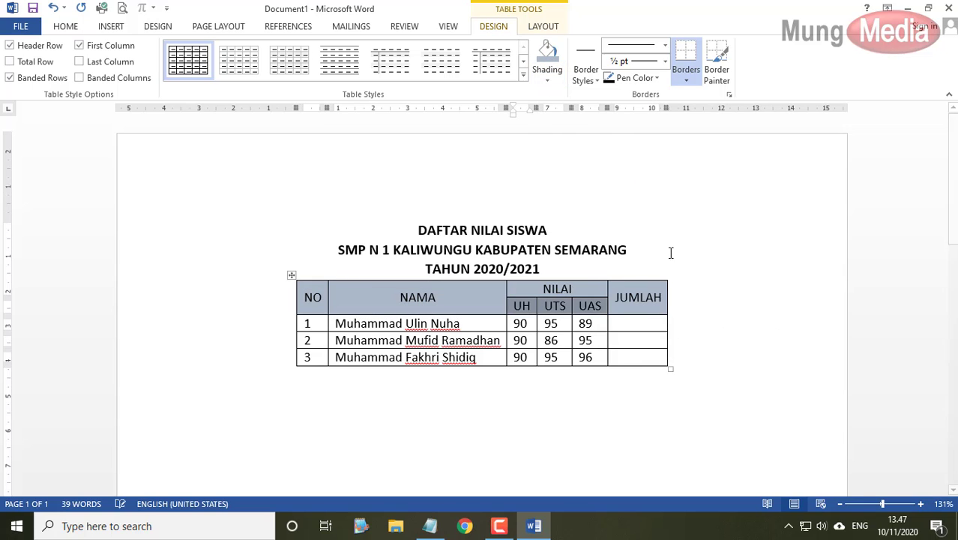
pyautogui.click(727, 294)
pyautogui.click(652, 298)
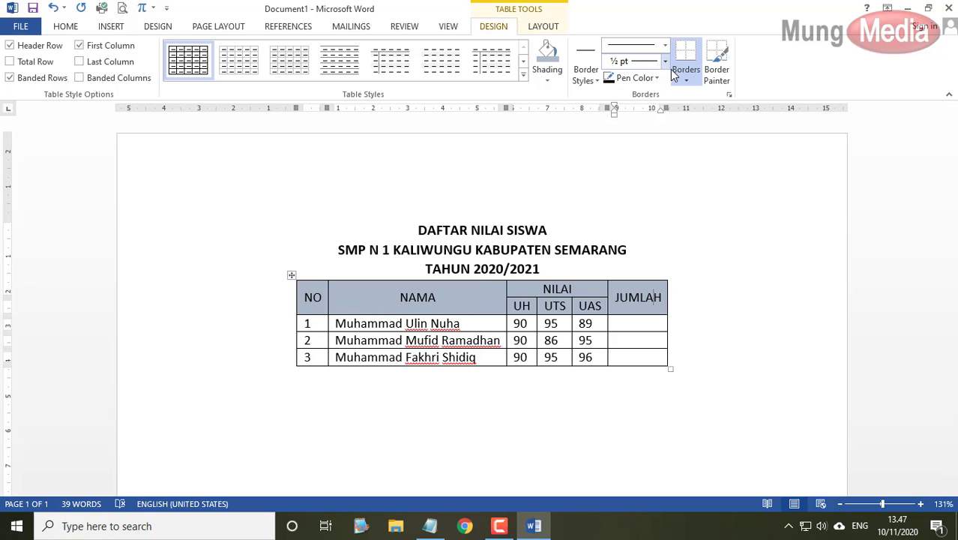
# - Draw a thick 3 pt line along the bottom of the header row with Draw Table
pyautogui.moveTo(302, 293); pyautogui.dragTo(620, 308)
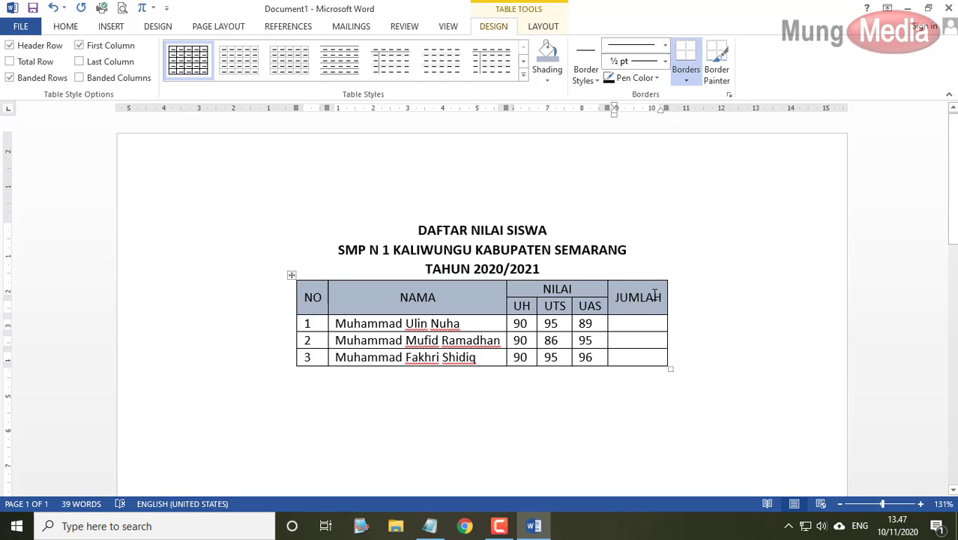
pyautogui.click(690, 80)
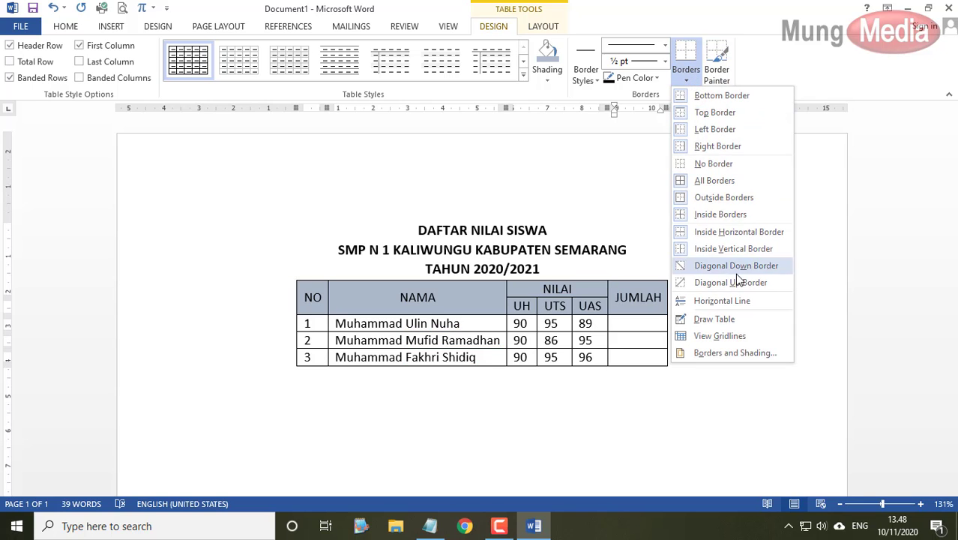
pyautogui.click(721, 319)
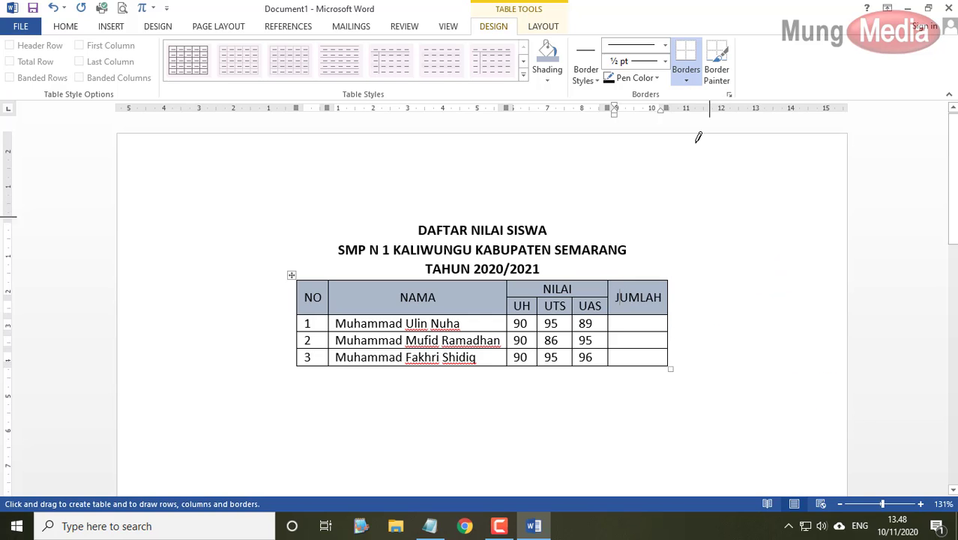
pyautogui.click(663, 48)
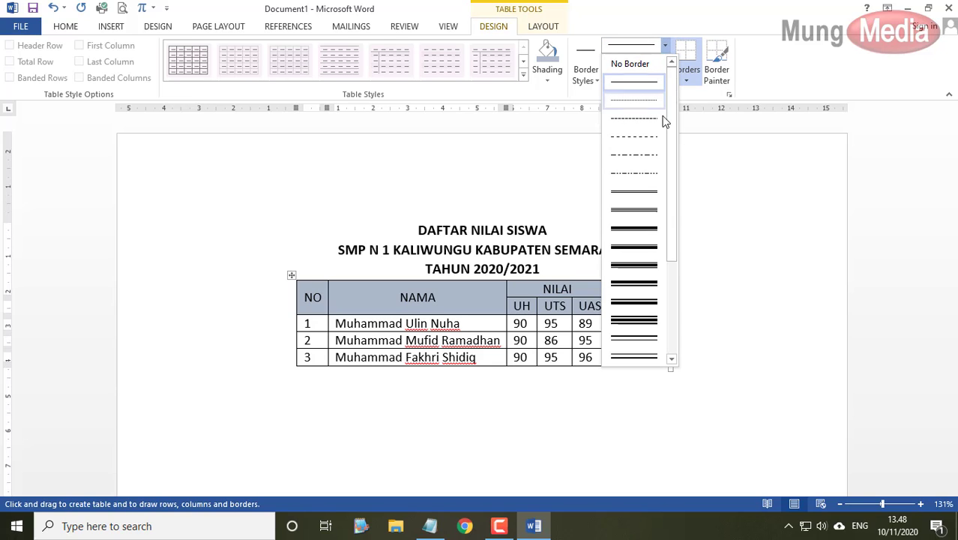
pyautogui.click(641, 233)
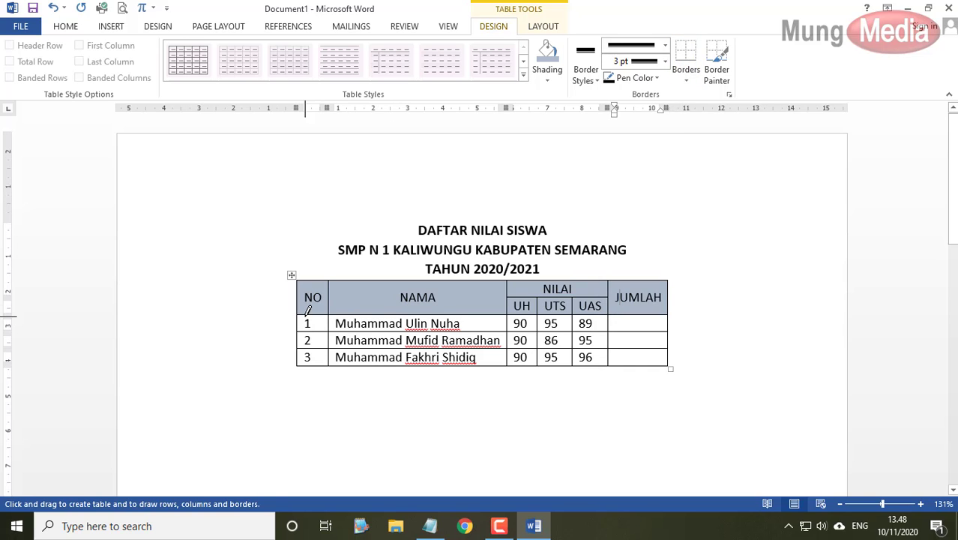
pyautogui.moveTo(307, 310); pyautogui.dragTo(664, 309)
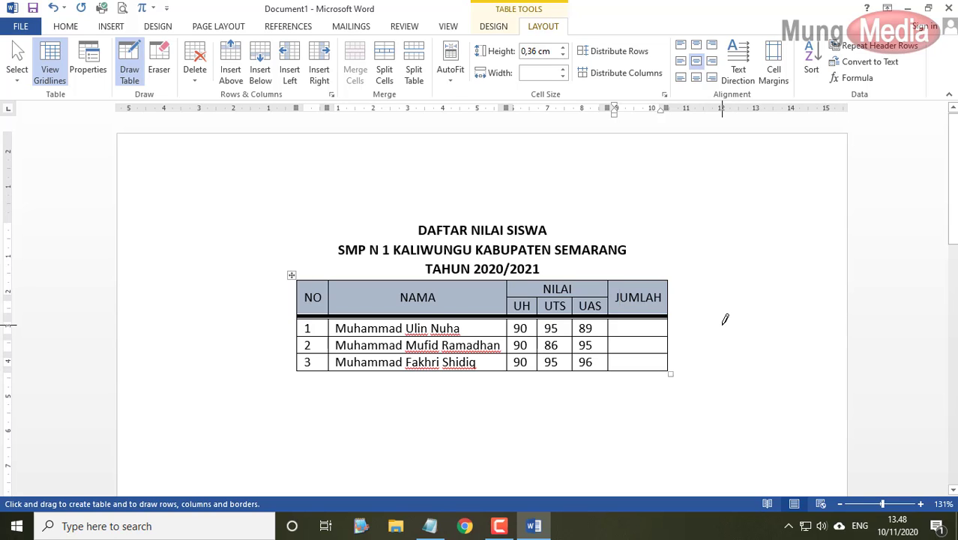
# - Briefly check the Notepad lesson outline, then bring the Word grades table back in front
pyautogui.click(430, 526)
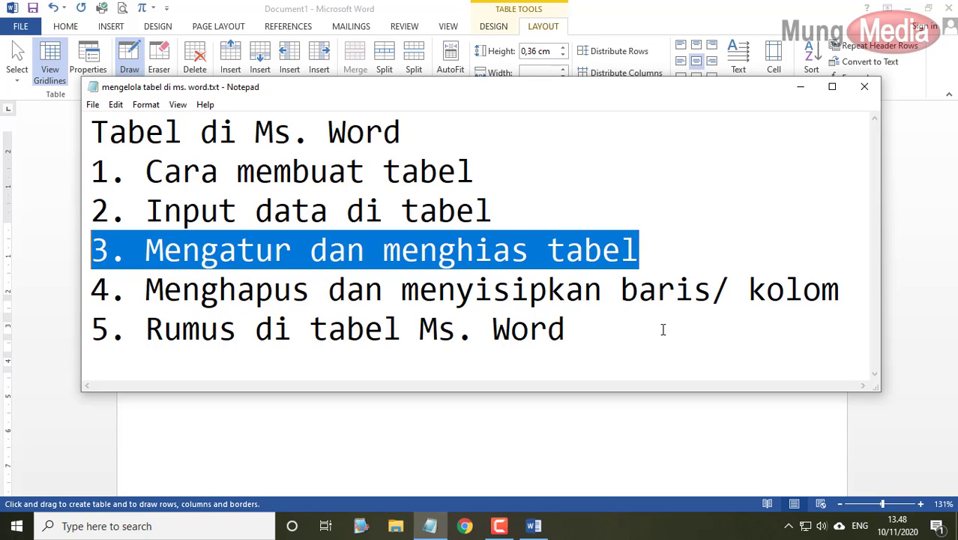
pyautogui.click(656, 424)
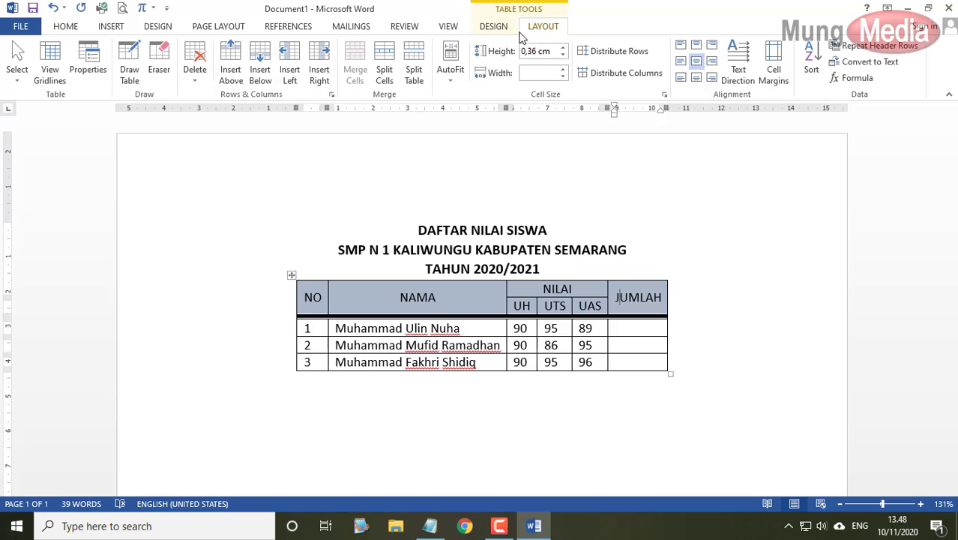
pyautogui.click(494, 29)
pyautogui.click(542, 29)
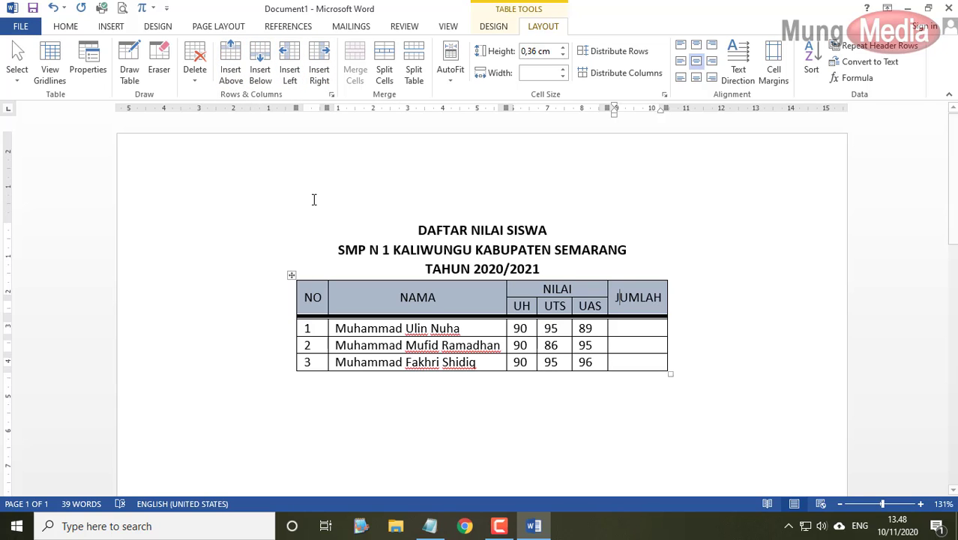
pyautogui.click(633, 360)
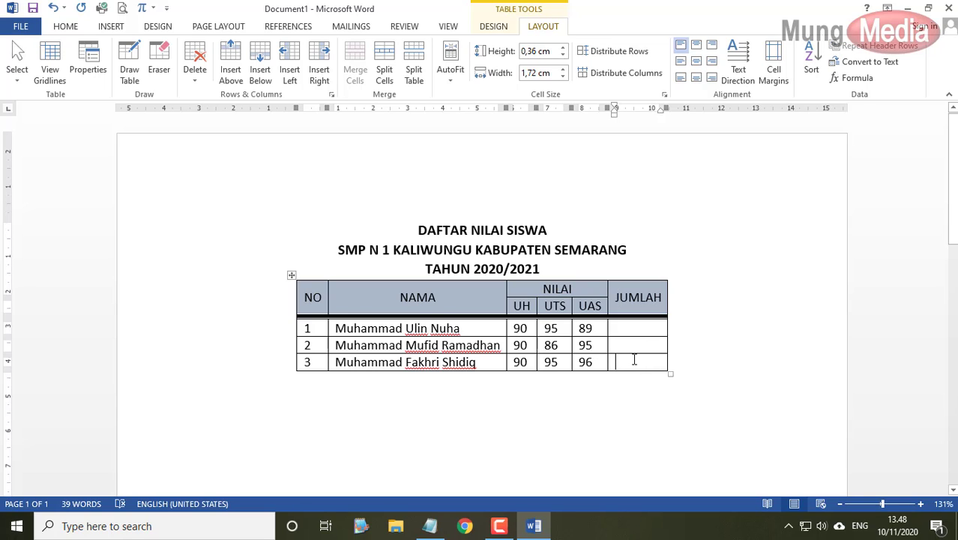
pyautogui.click(232, 73)
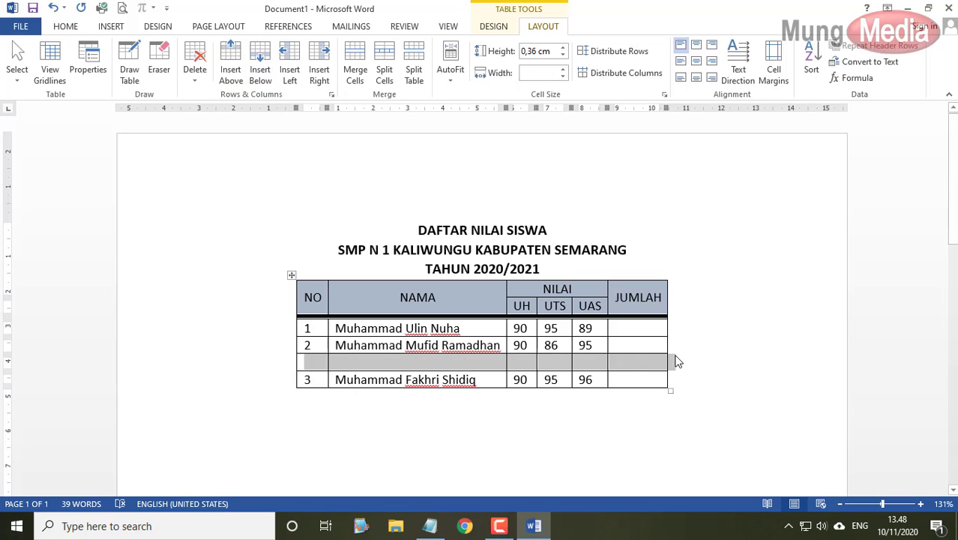
pyautogui.click(625, 330)
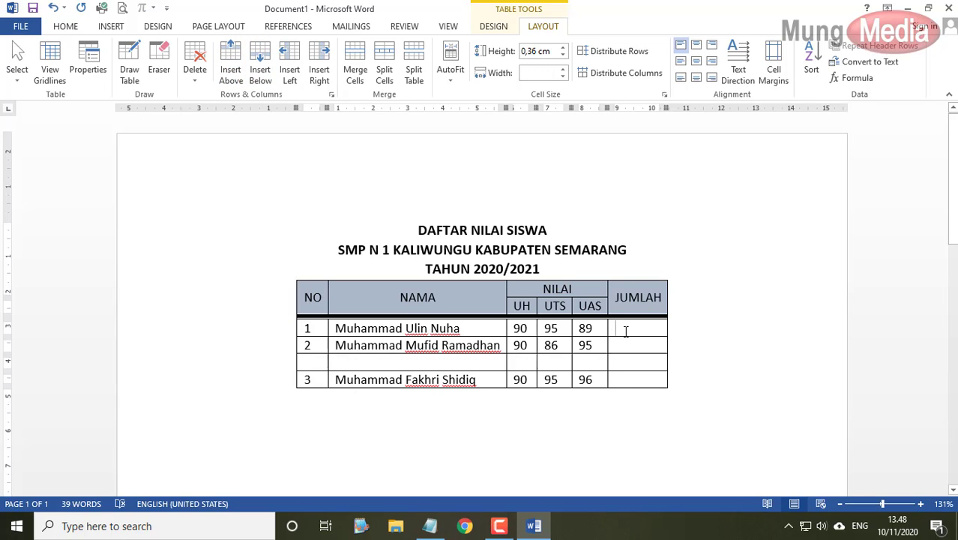
pyautogui.click(262, 75)
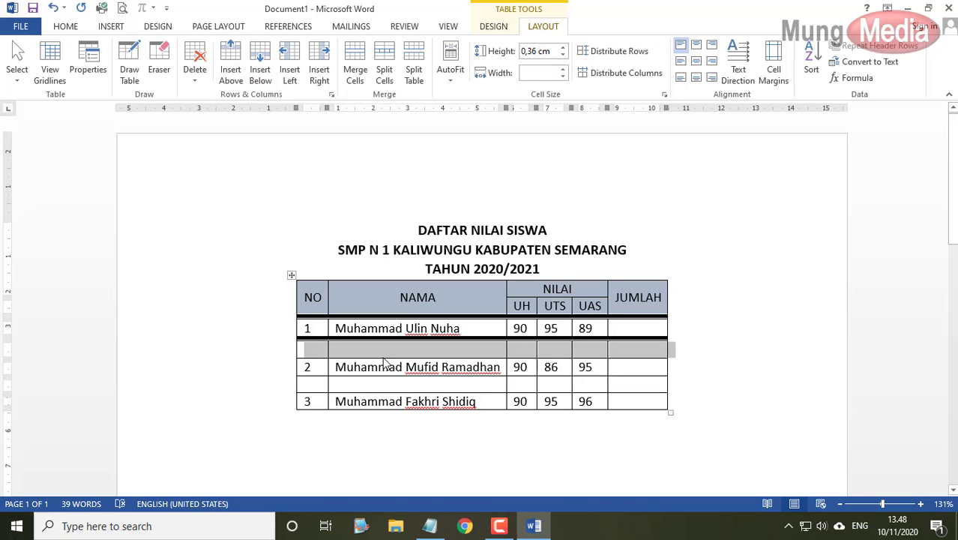
pyautogui.click(343, 349)
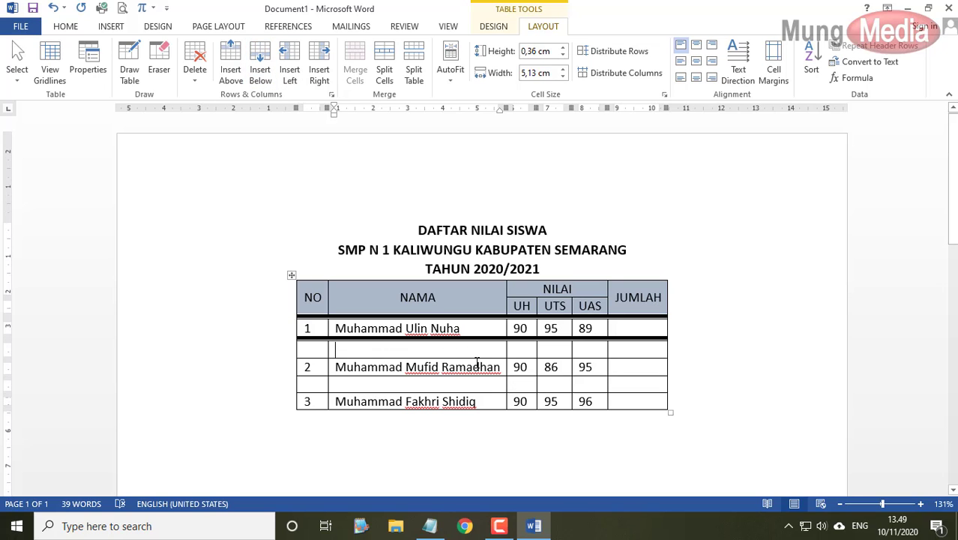
pyautogui.hotkey('ctrl', 'z')
pyautogui.hotkey('ctrl', 'z')
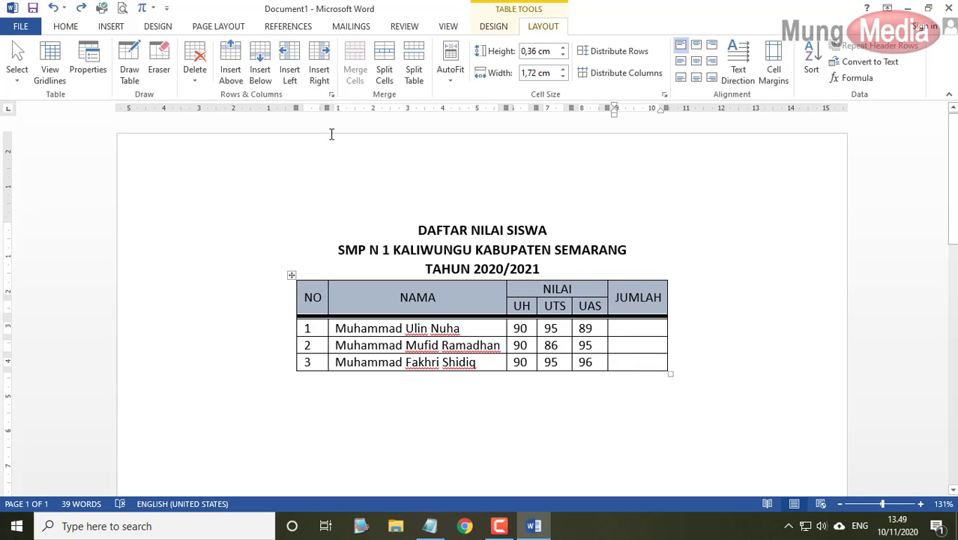
pyautogui.click(291, 63)
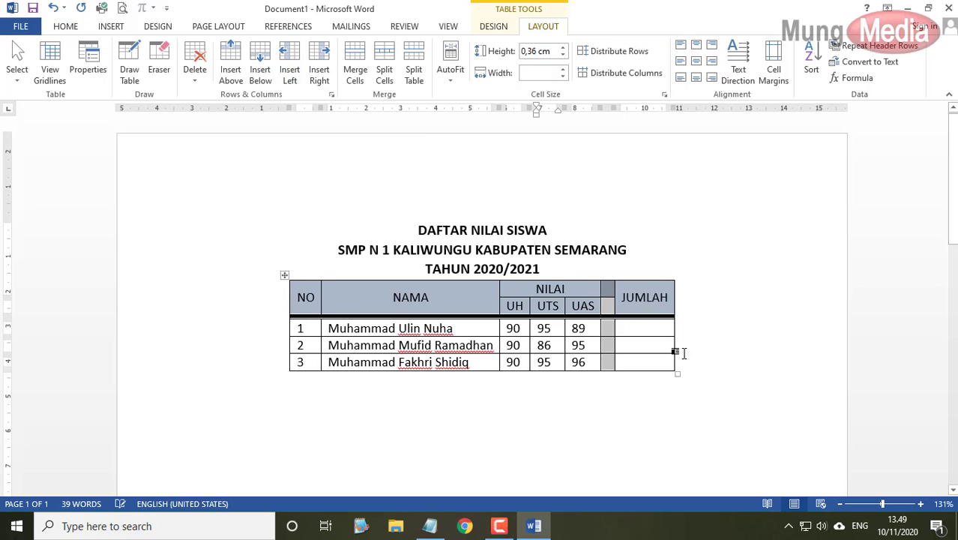
pyautogui.click(324, 69)
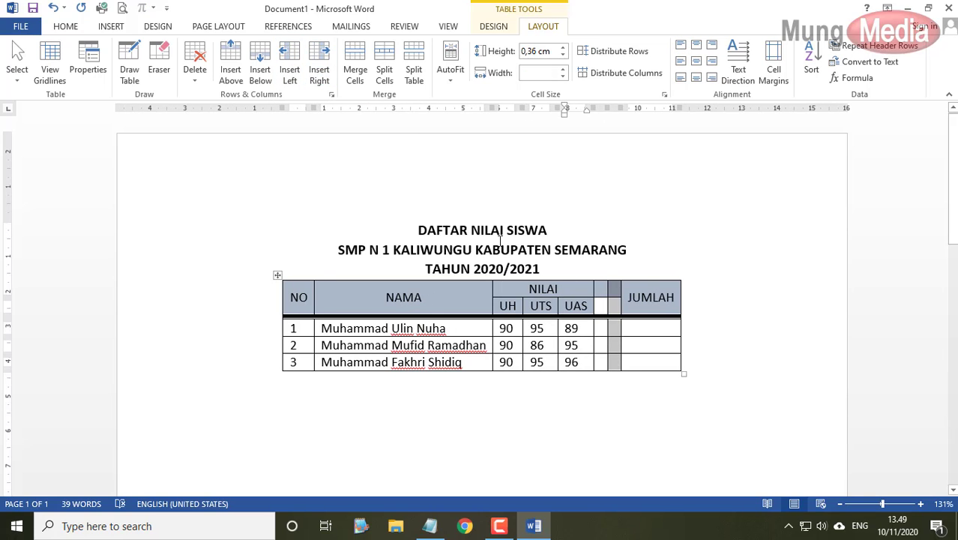
pyautogui.hotkey('ctrl', 'z')
pyautogui.hotkey('ctrl', 'z')
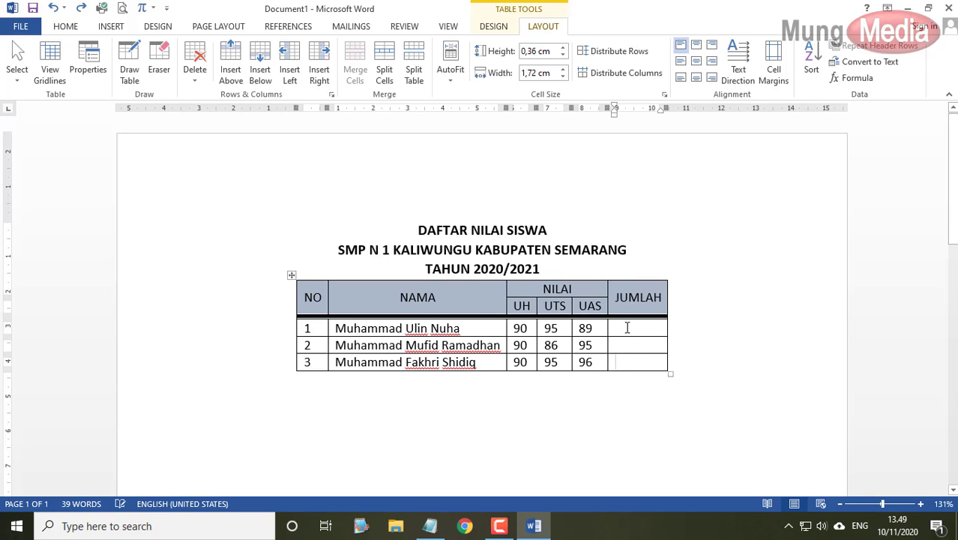
pyautogui.click(596, 328)
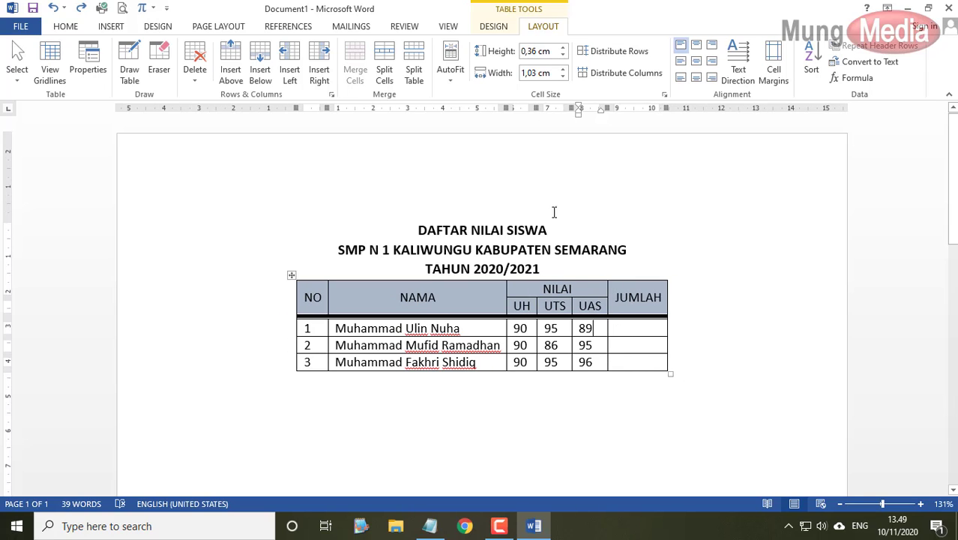
pyautogui.click(521, 330)
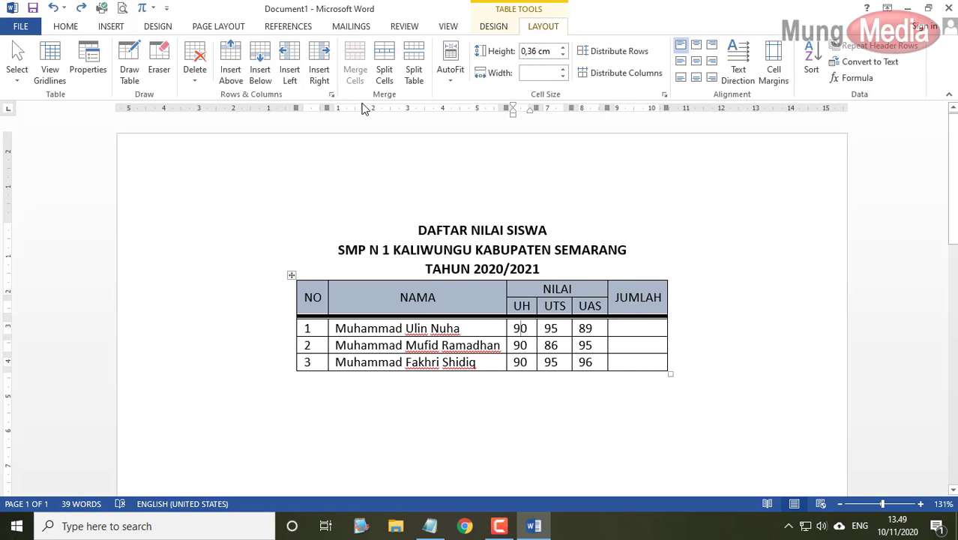
pyautogui.click(320, 60)
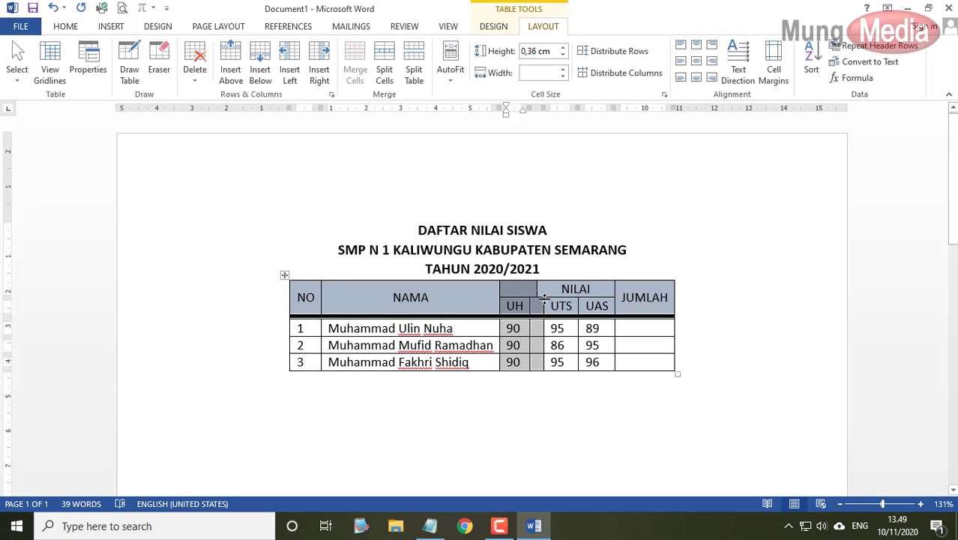
pyautogui.click(755, 349)
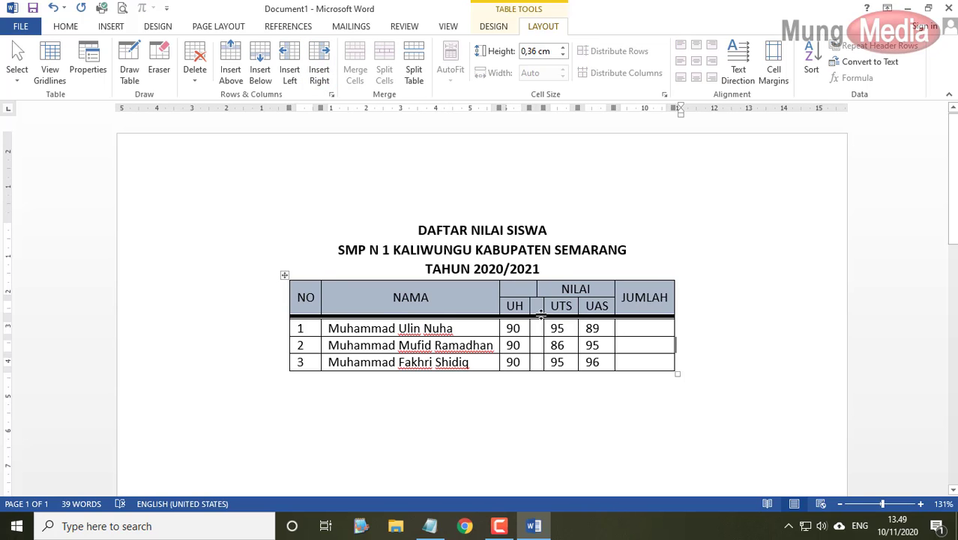
pyautogui.hotkey('ctrl', 'z')
pyautogui.hotkey('ctrl', 'End')
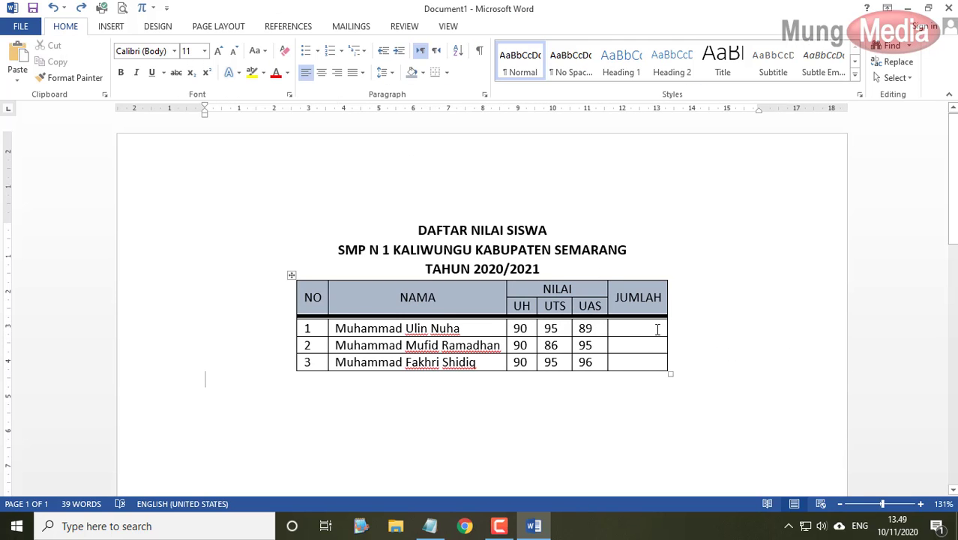
pyautogui.click(649, 278)
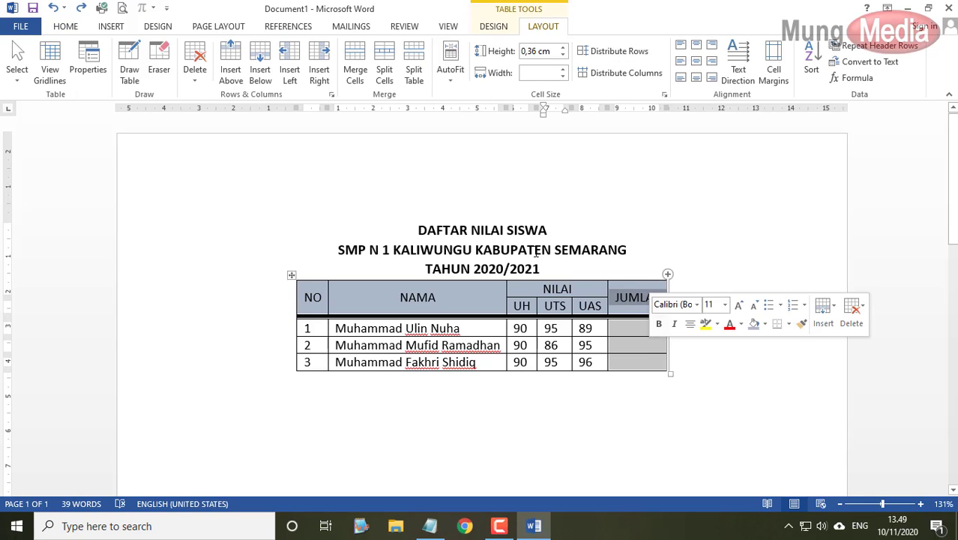
pyautogui.click(196, 74)
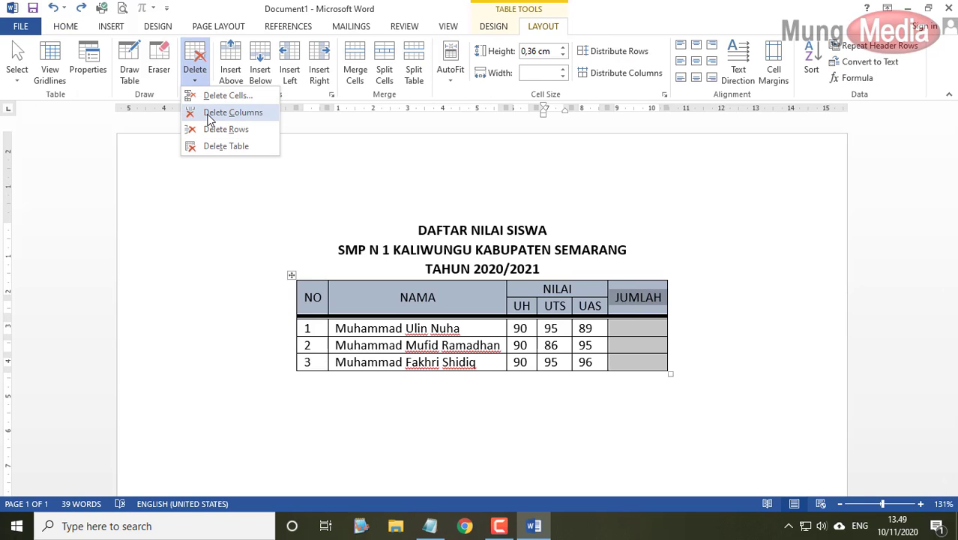
pyautogui.click(210, 114)
pyautogui.click(303, 331)
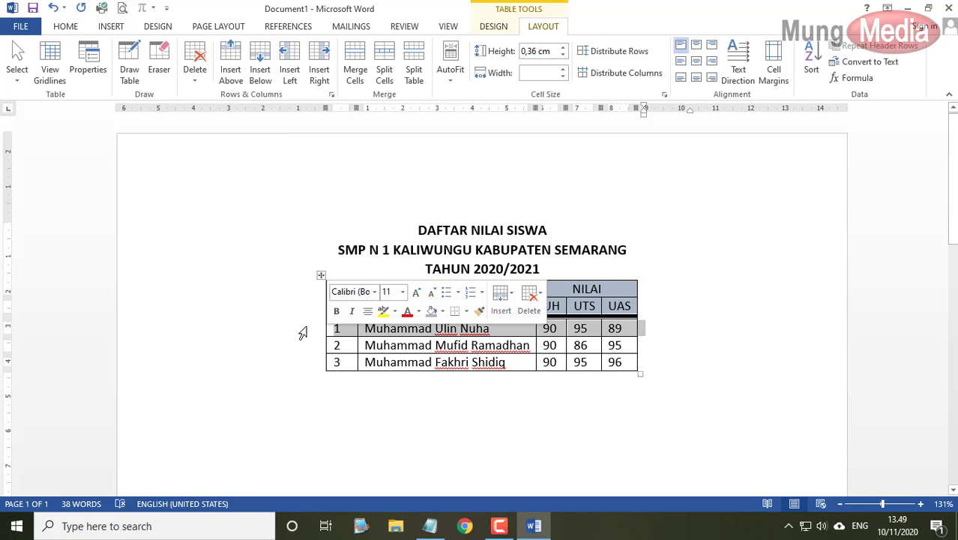
pyautogui.click(195, 75)
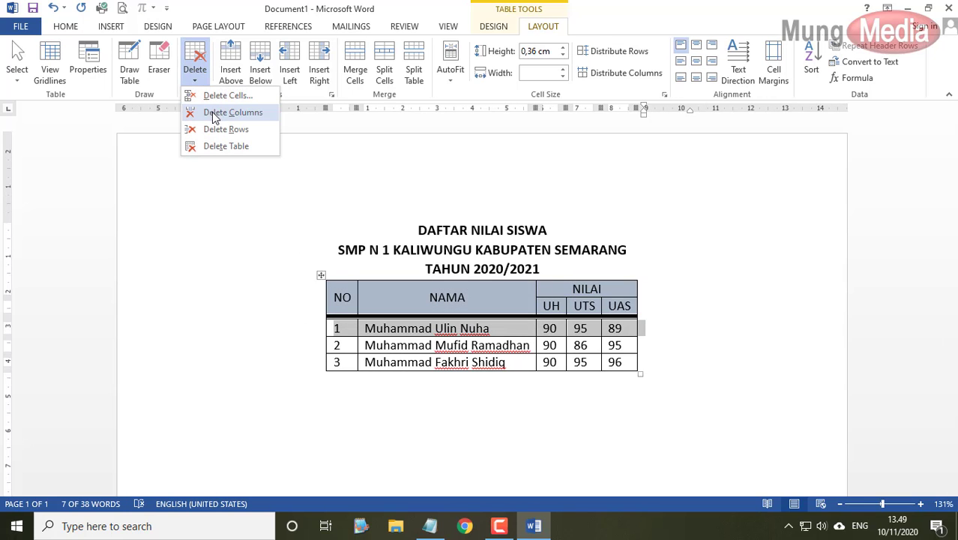
pyautogui.click(218, 129)
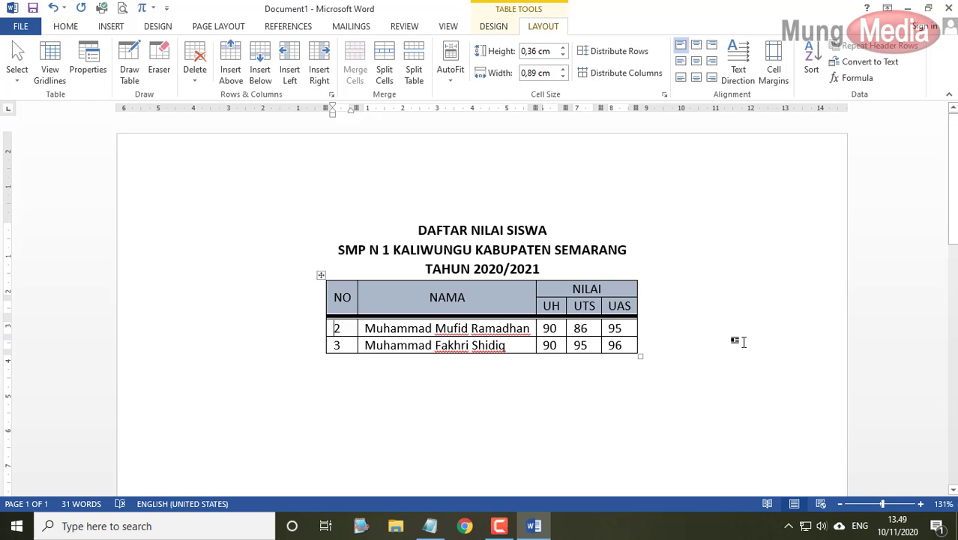
pyautogui.hotkey('ctrl', 'z')
pyautogui.hotkey('ctrl', 'z')
pyautogui.click(743, 342)
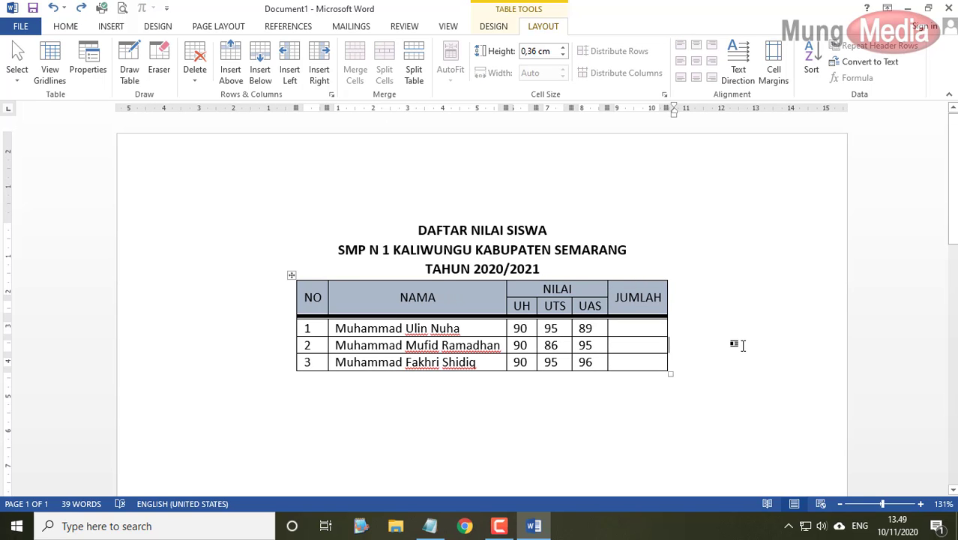
pyautogui.click(430, 525)
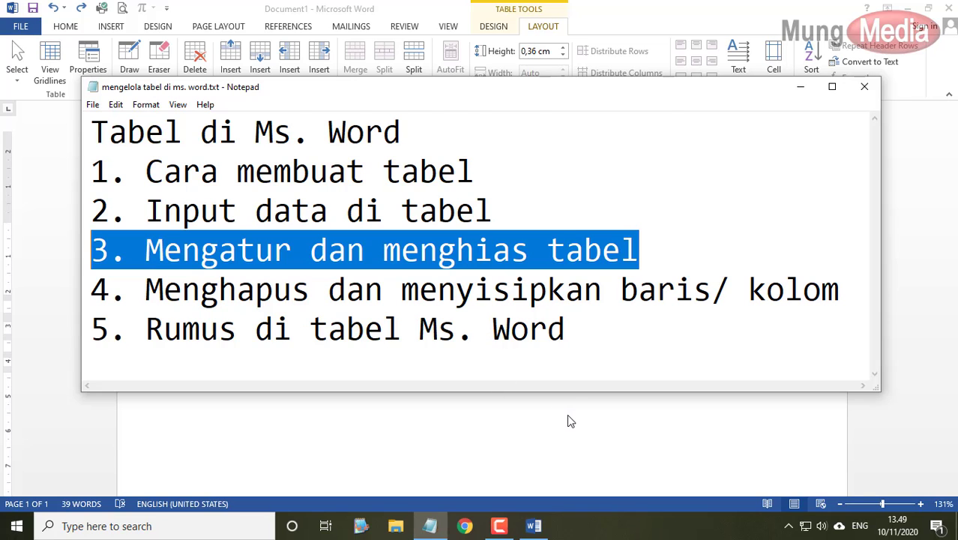
# - Switch back to the Word grades table with Alt+Tab
pyautogui.hotkey('alt', 'Tab')
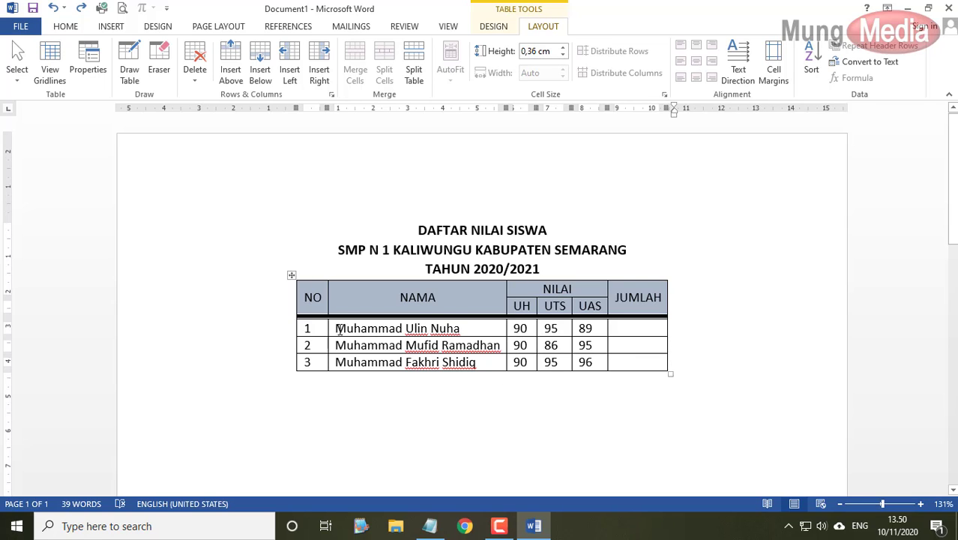
# - Insert =SUM(LEFT) in row 1's JUMLAH cell to total its three scores as 274
pyautogui.click(630, 328)
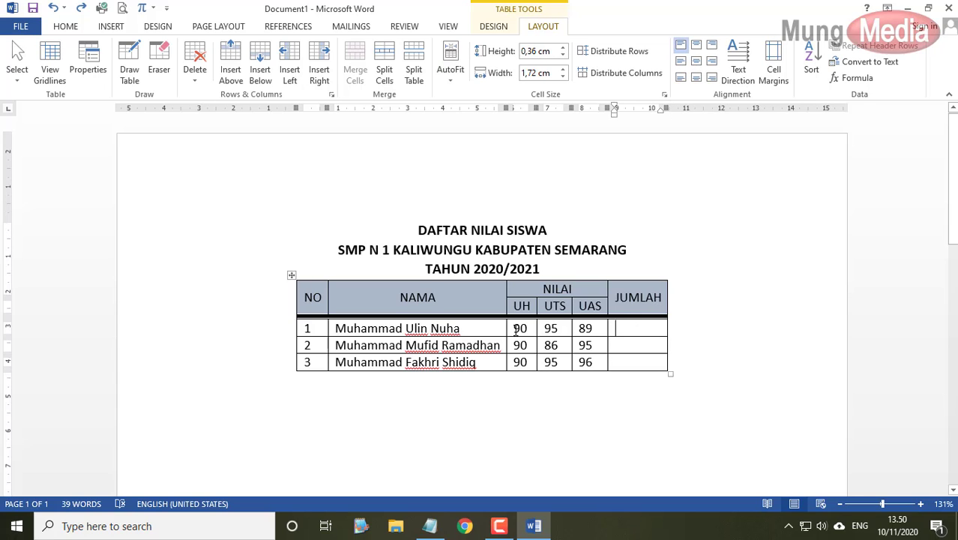
pyautogui.moveTo(516, 330); pyautogui.dragTo(592, 327)
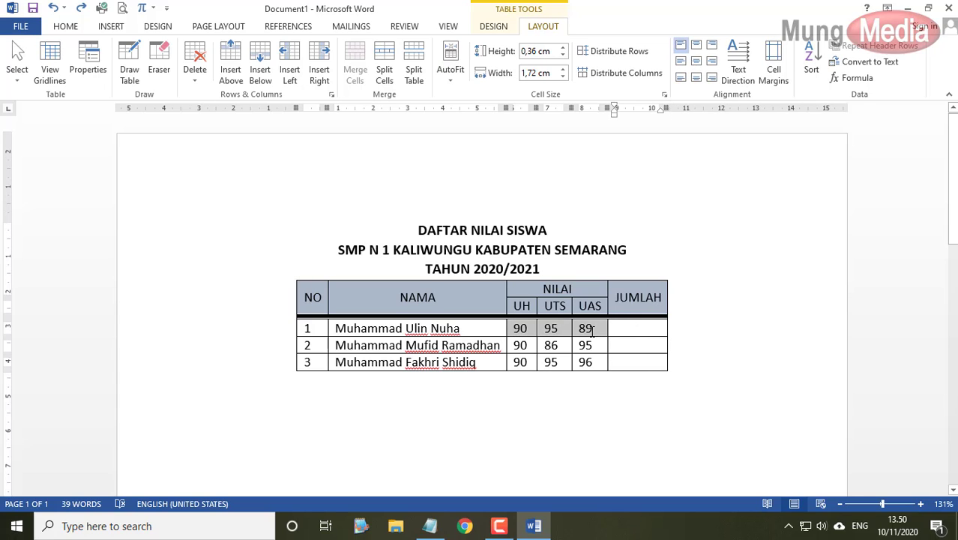
pyautogui.click(631, 328)
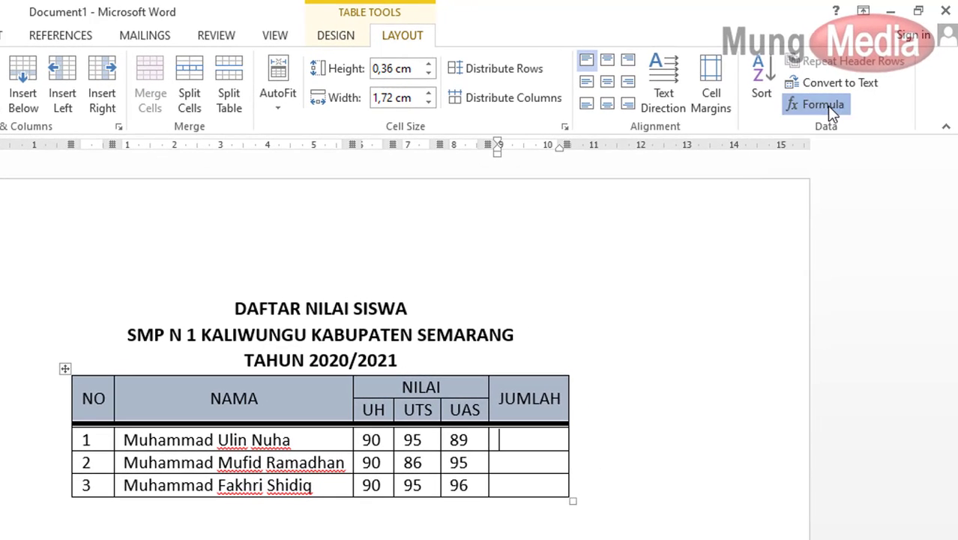
pyautogui.click(827, 106)
pyautogui.moveTo(624, 312); pyautogui.dragTo(705, 193)
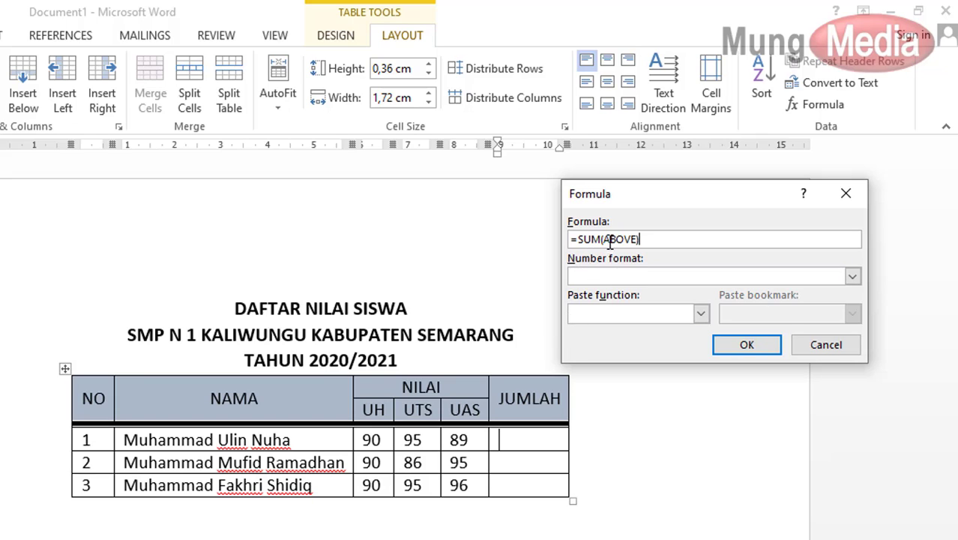
pyautogui.moveTo(605, 238); pyautogui.dragTo(637, 239)
pyautogui.press('BackSpace')
pyautogui.write('left')
pyautogui.click(750, 347)
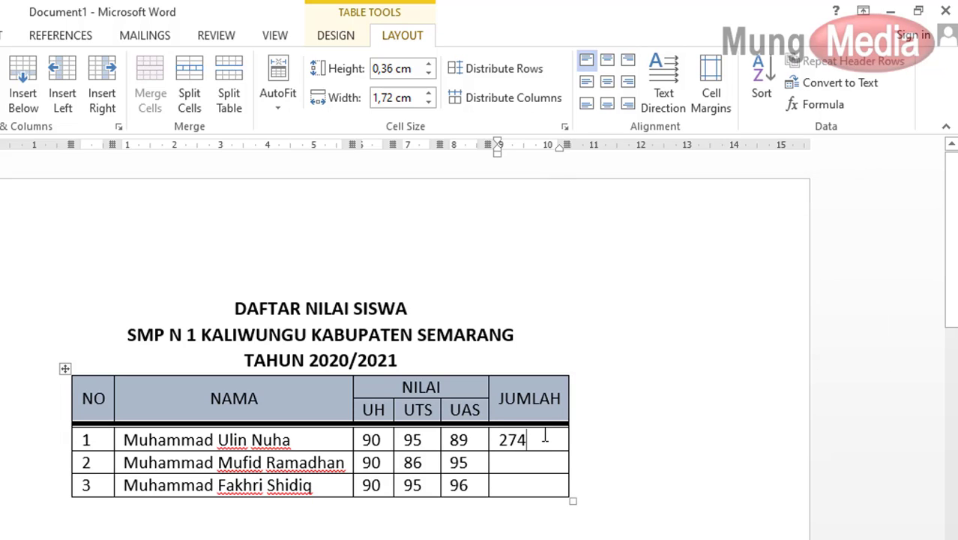
pyautogui.click(500, 439)
pyautogui.press('Delete')
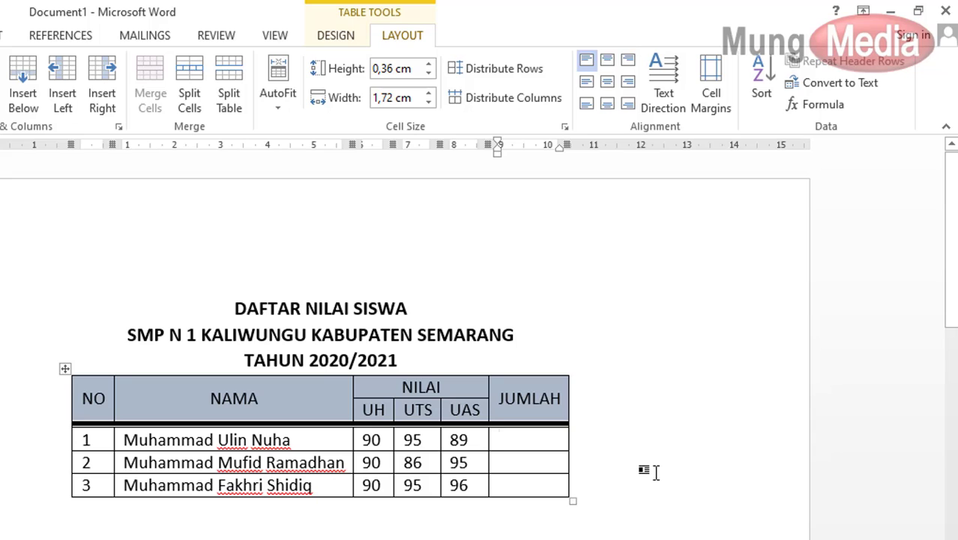
pyautogui.moveTo(93, 368)
pyautogui.moveTo(368, 362)
pyautogui.moveTo(381, 441); pyautogui.dragTo(360, 443)
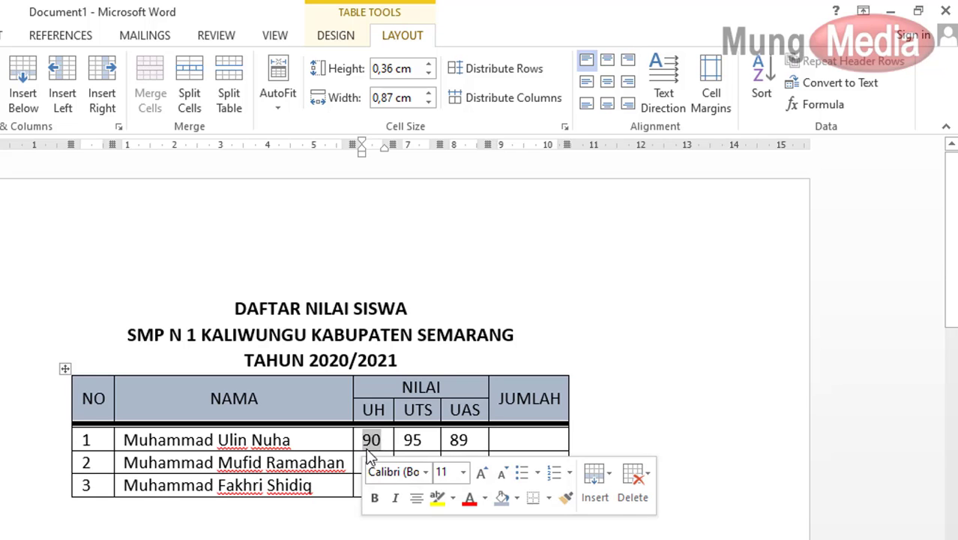
pyautogui.click(640, 427)
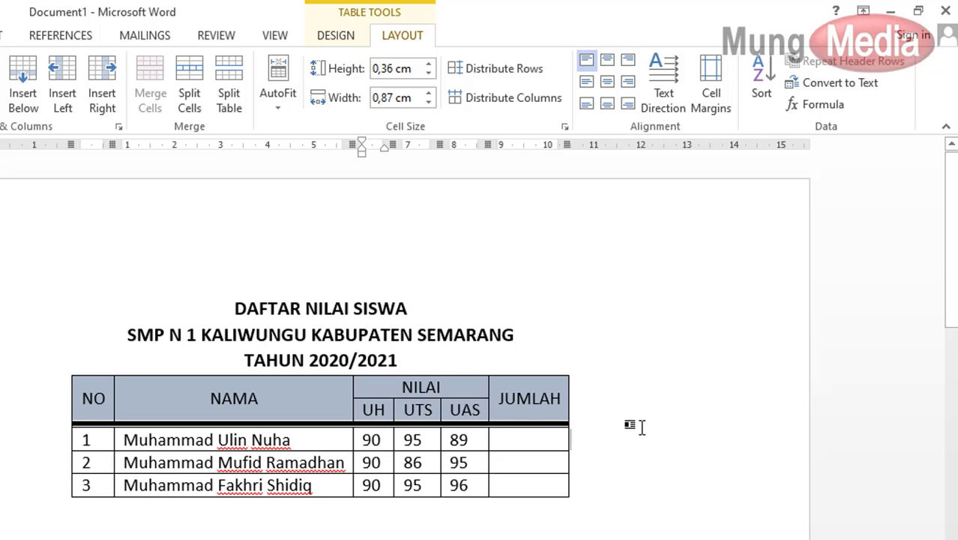
pyautogui.click(505, 439)
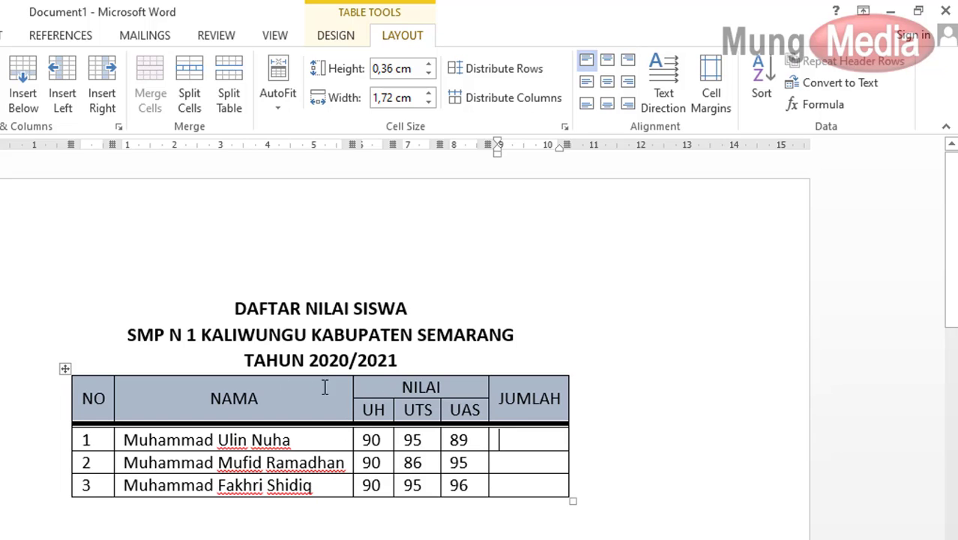
pyautogui.moveTo(412, 386); pyautogui.dragTo(379, 438)
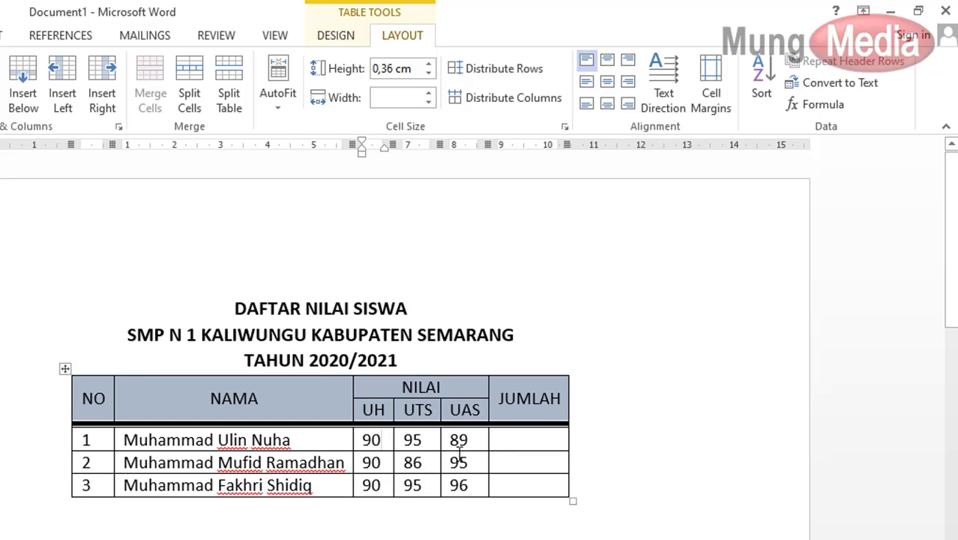
pyautogui.click(502, 439)
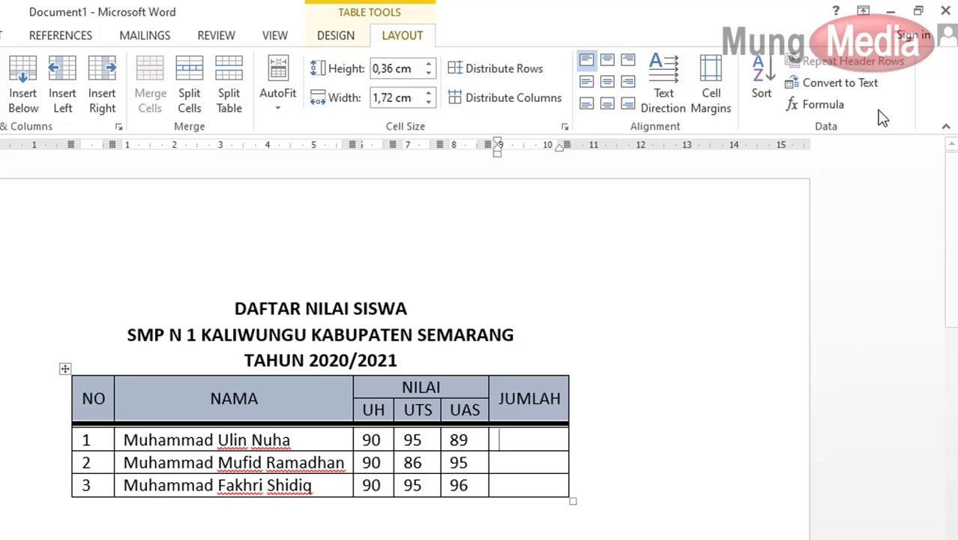
# - Change row 1's formula from =SUM(ABOVE) to =SUM(C3:E3), giving 274
pyautogui.click(820, 106)
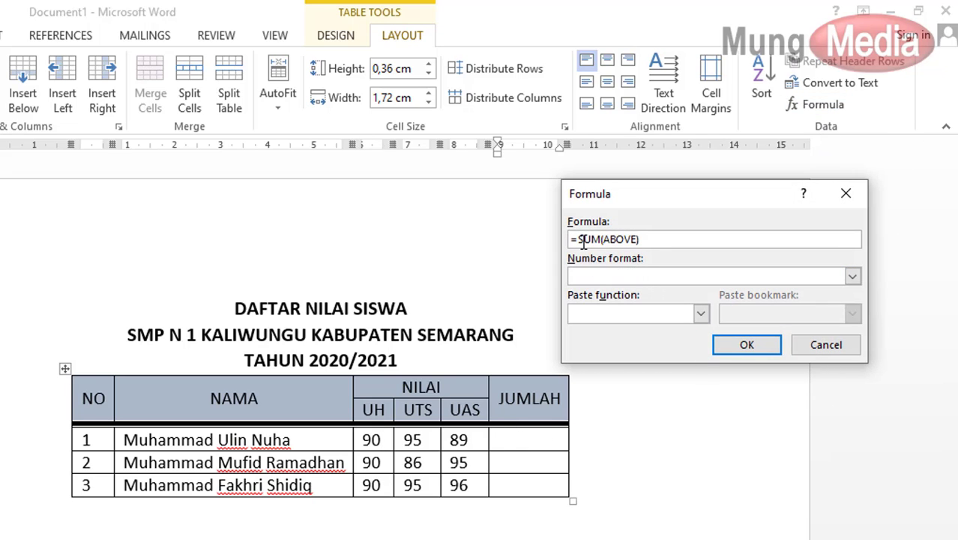
pyautogui.doubleClick(613, 239)
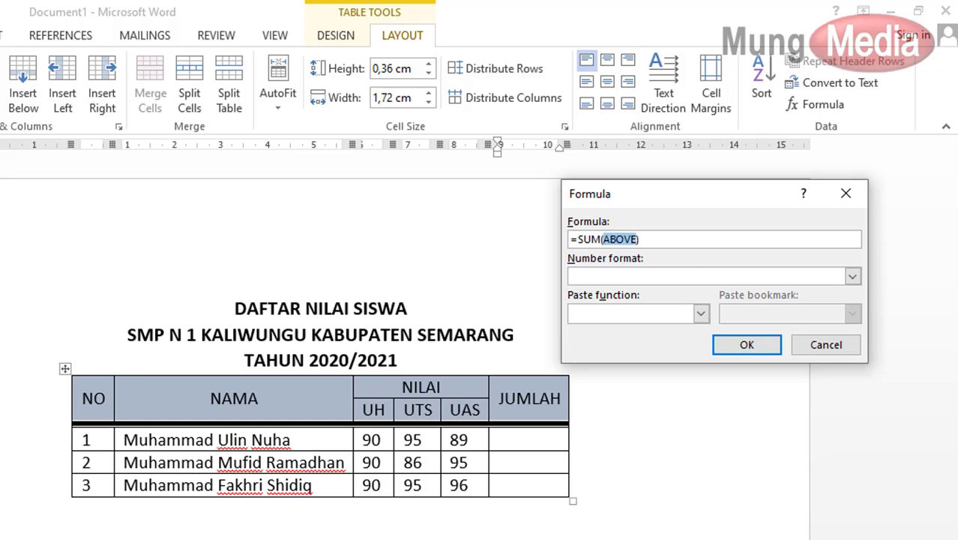
pyautogui.press('BackSpace')
pyautogui.write('C3')
pyautogui.write(':E3')
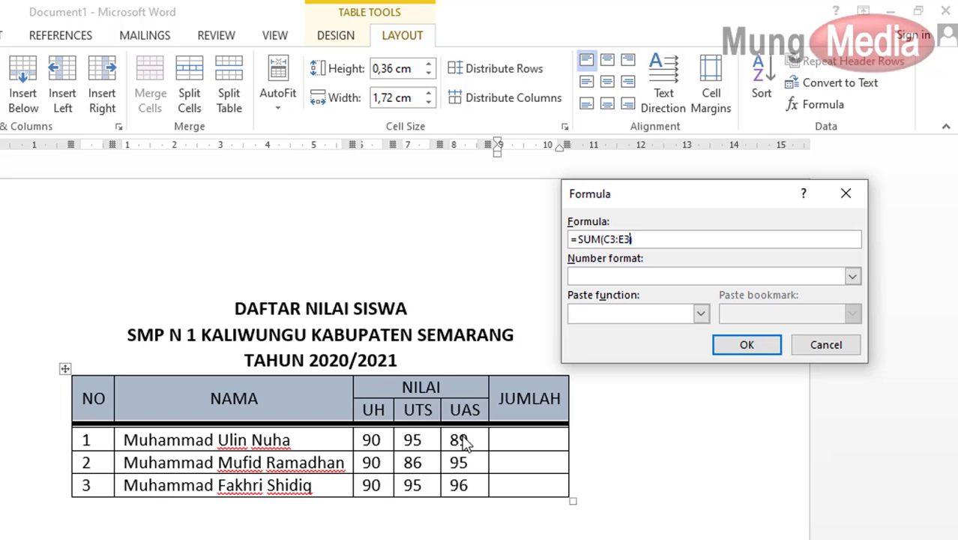
pyautogui.click(746, 346)
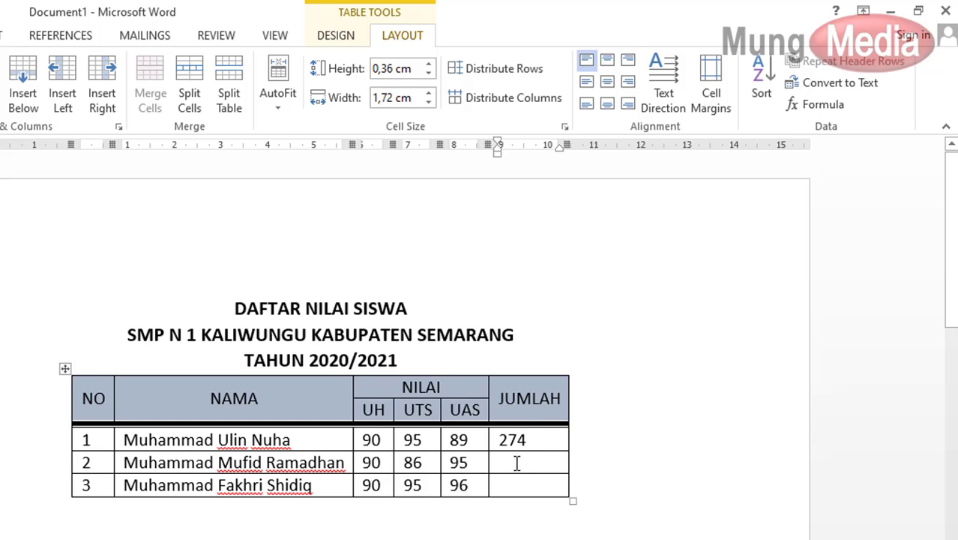
# - Insert =SUM(LEFT) in the JUMLAH cells of rows 2 and 3, giving 271 and 281
pyautogui.click(516, 460)
pyautogui.click(815, 104)
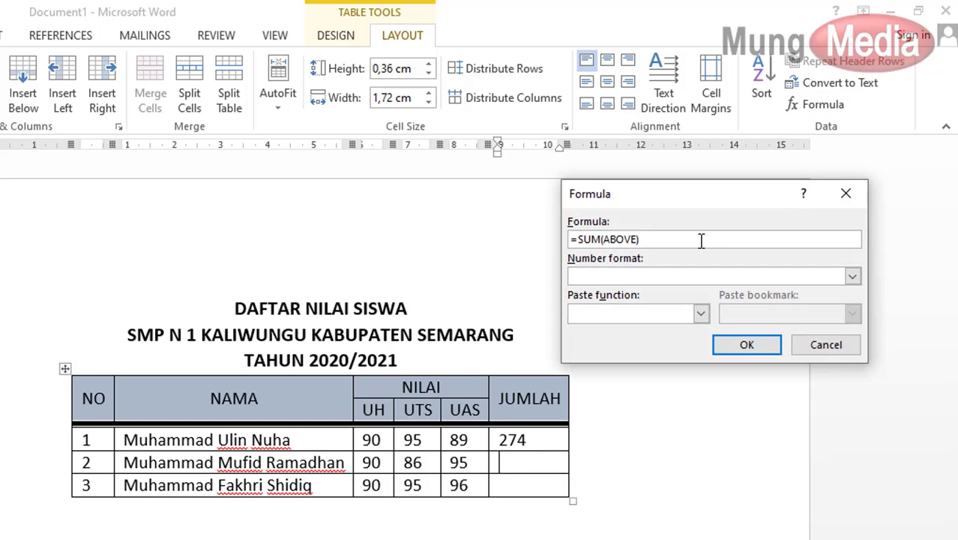
pyautogui.moveTo(601, 239); pyautogui.dragTo(638, 239)
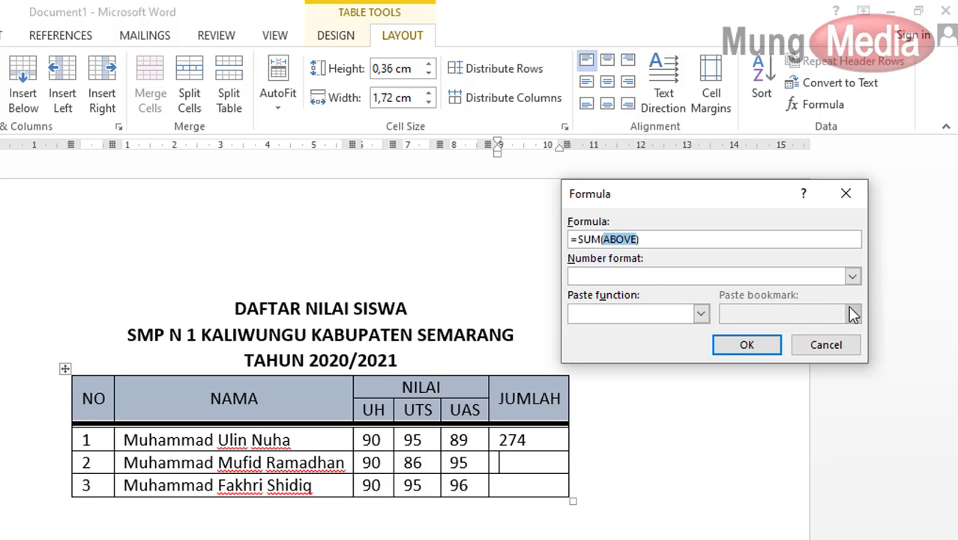
pyautogui.write('LEFT')
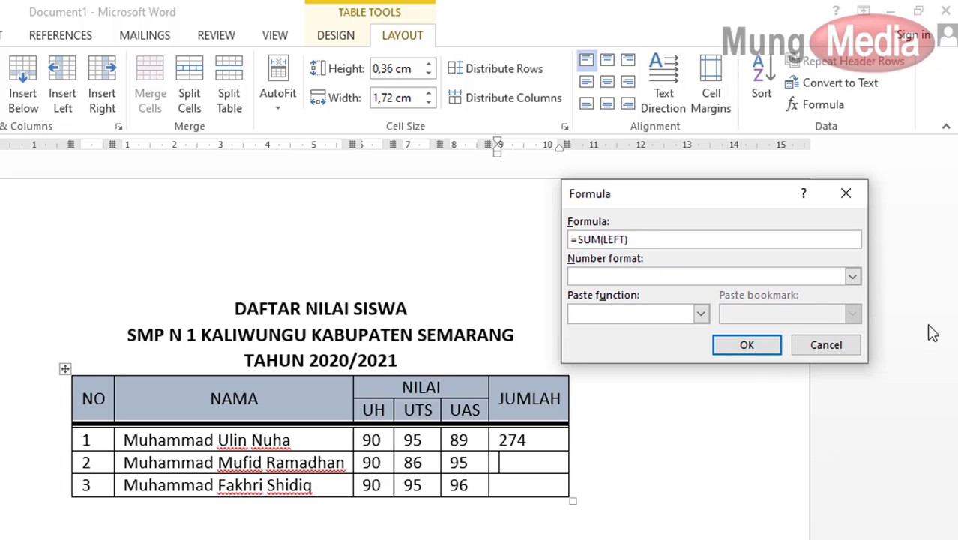
pyautogui.click(753, 344)
pyautogui.click(532, 487)
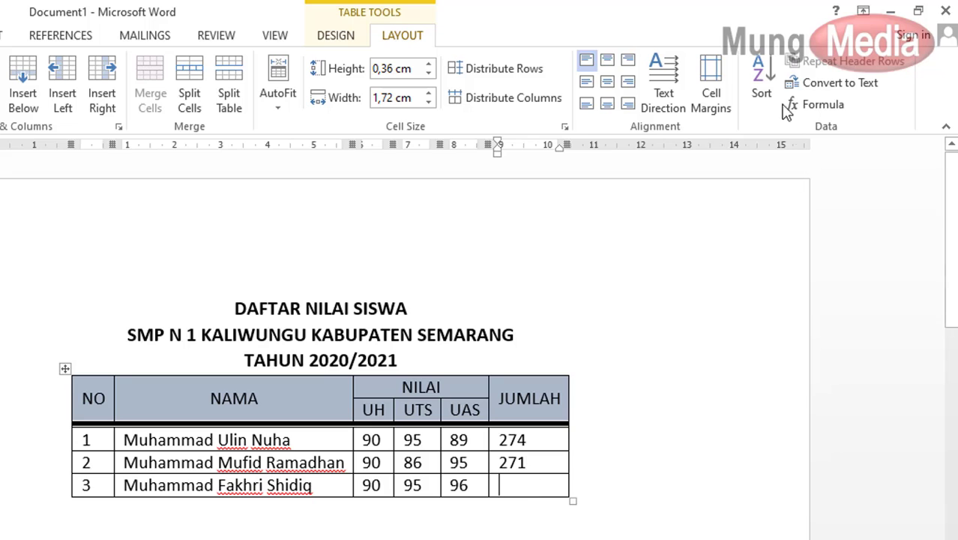
pyautogui.click(812, 109)
pyautogui.moveTo(602, 239); pyautogui.dragTo(638, 239)
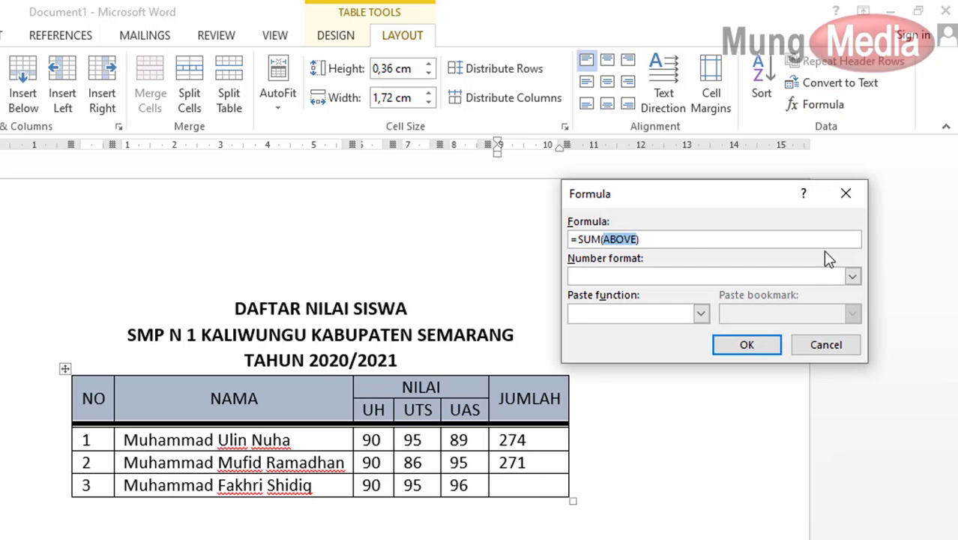
pyautogui.write('LEFT')
pyautogui.click(721, 346)
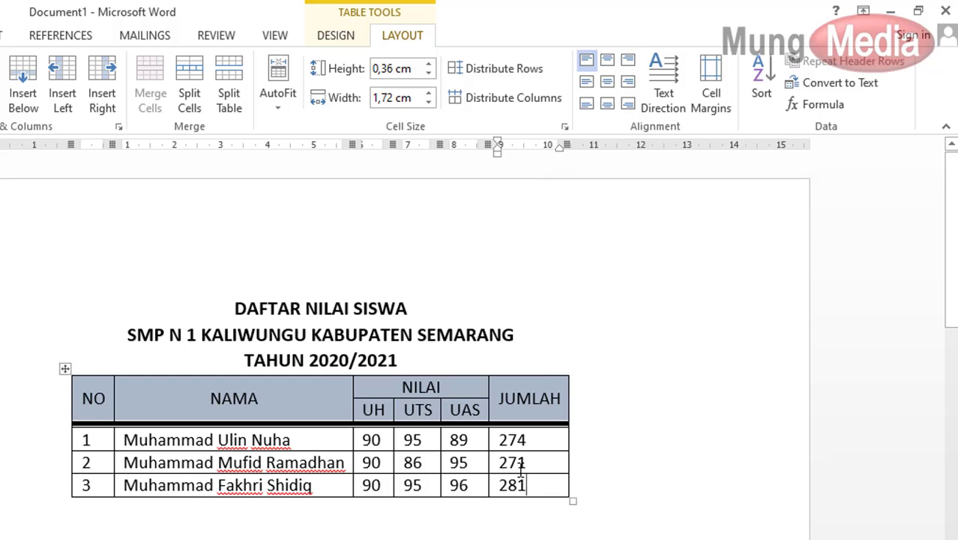
# - Delete row 3's total and redo it as =SUM(C5:E5), again giving 281
pyautogui.click(505, 484)
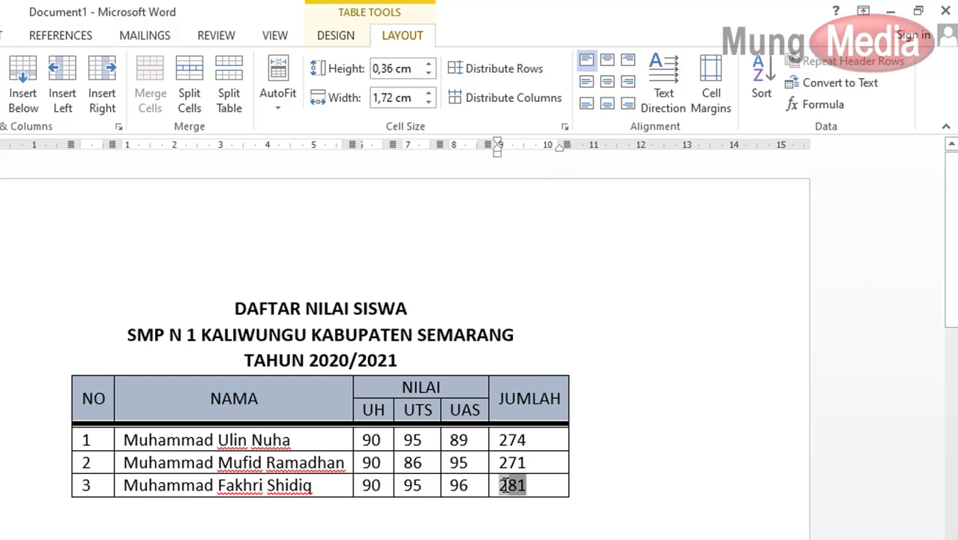
pyautogui.doubleClick(504, 485)
pyautogui.press('Delete')
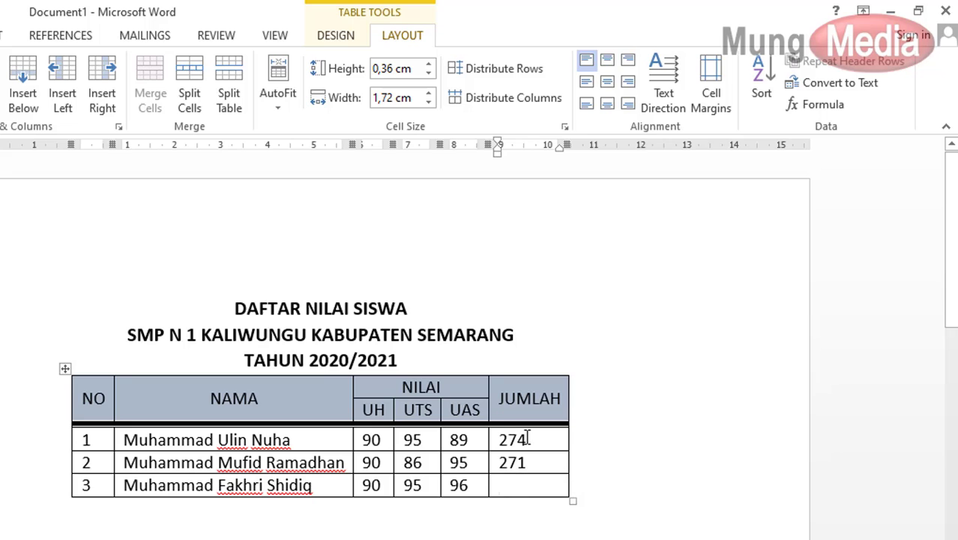
pyautogui.click(823, 105)
pyautogui.moveTo(602, 239); pyautogui.dragTo(639, 245)
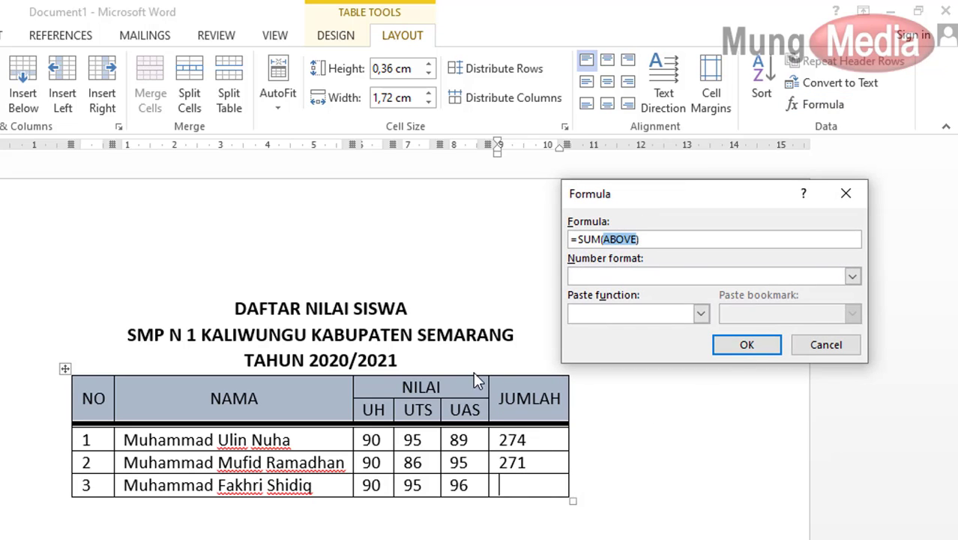
pyautogui.write('C5:')
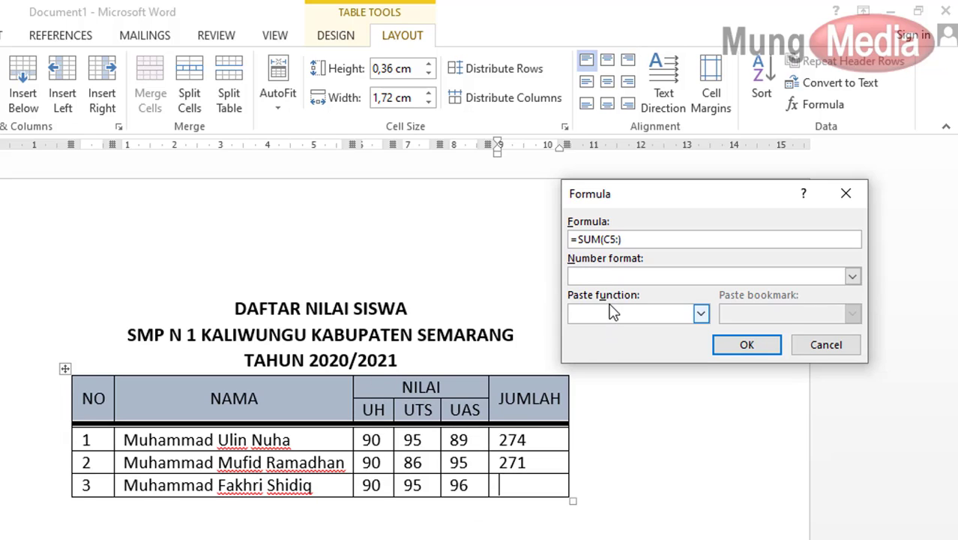
pyautogui.write('E5)')
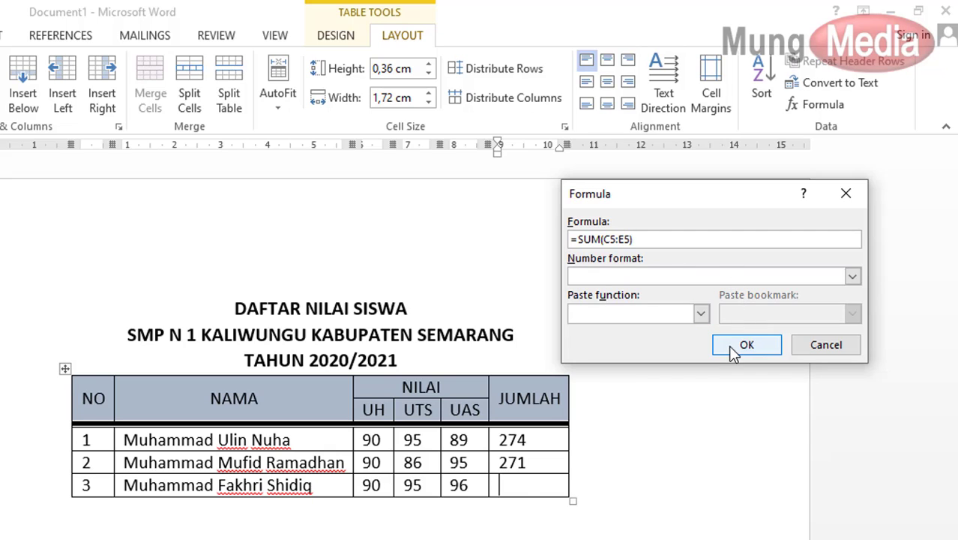
pyautogui.click(734, 348)
pyautogui.click(674, 445)
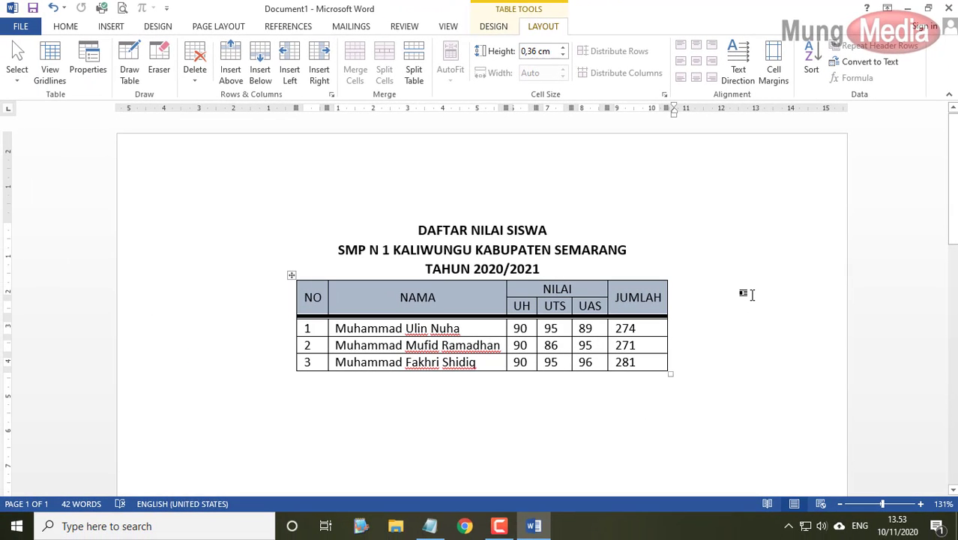
pyautogui.click(438, 525)
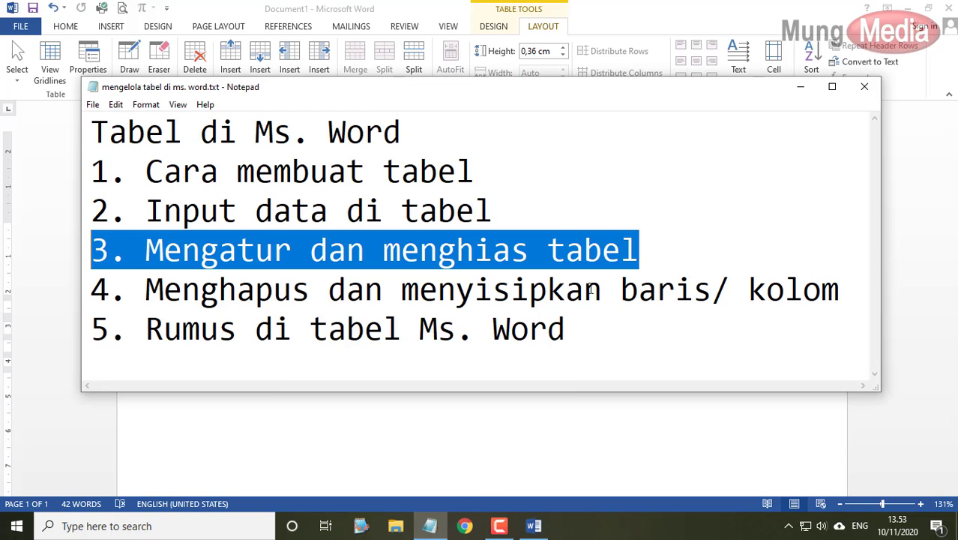
pyautogui.click(599, 333)
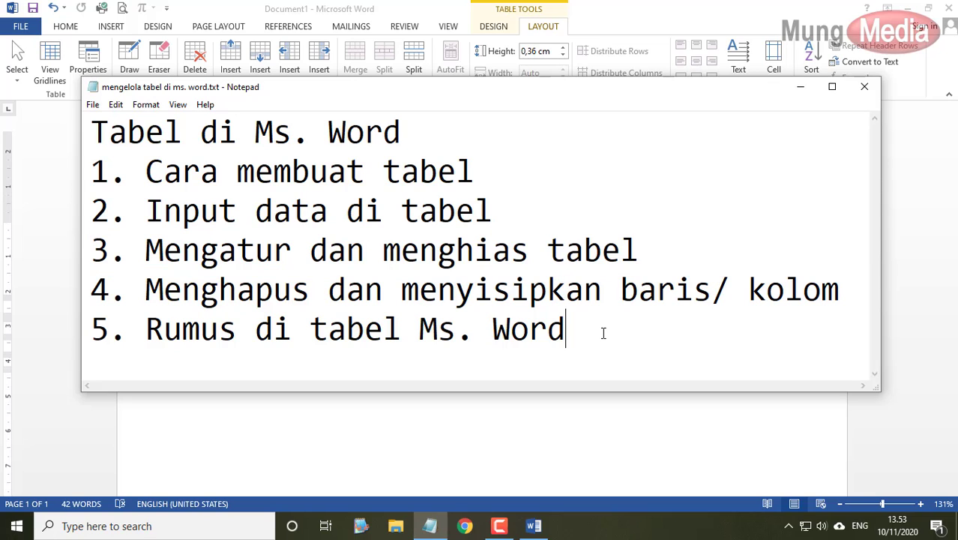
pyautogui.click(801, 90)
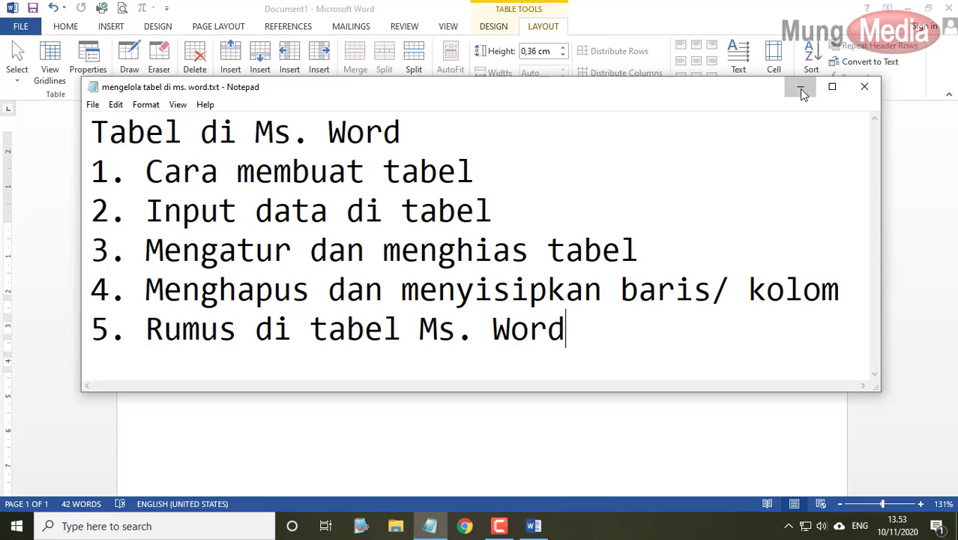
pyautogui.click(802, 90)
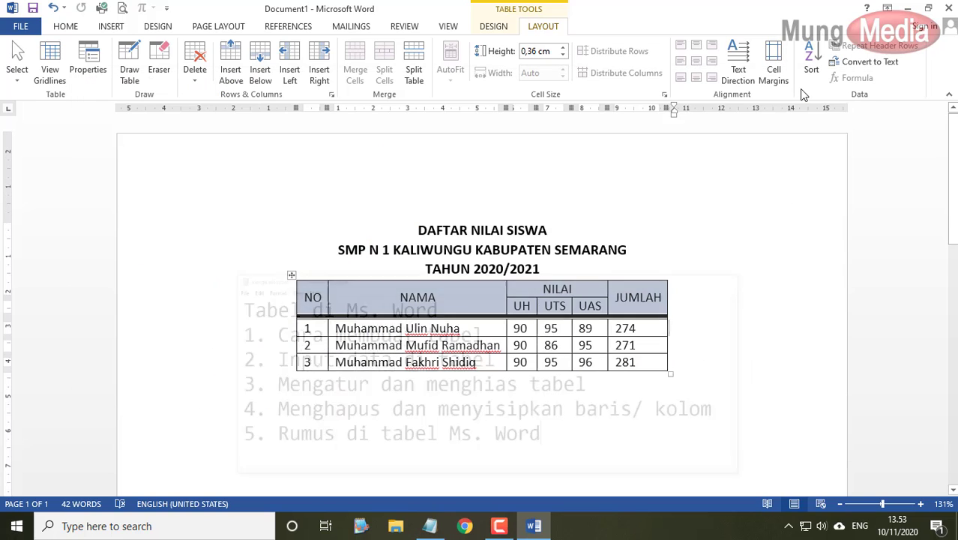